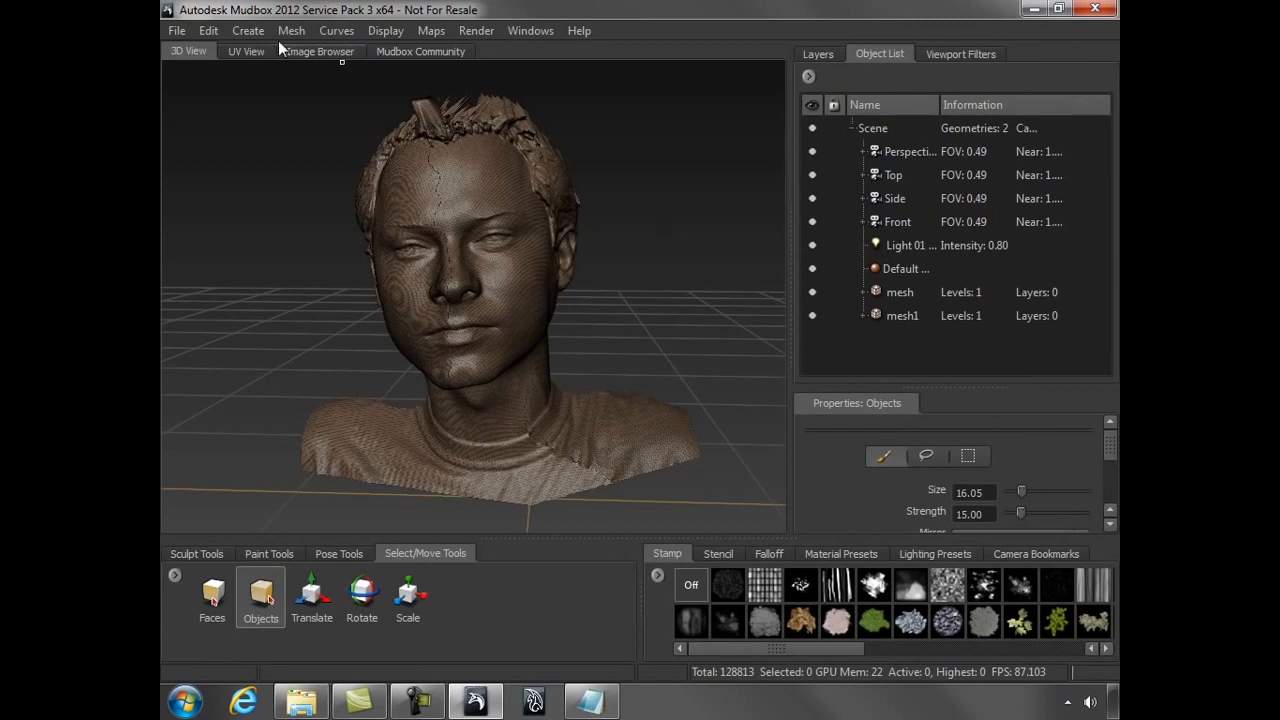
- Add a Basic Head mesh to the scene
left_click(248, 31)
mouse_move(247, 48)
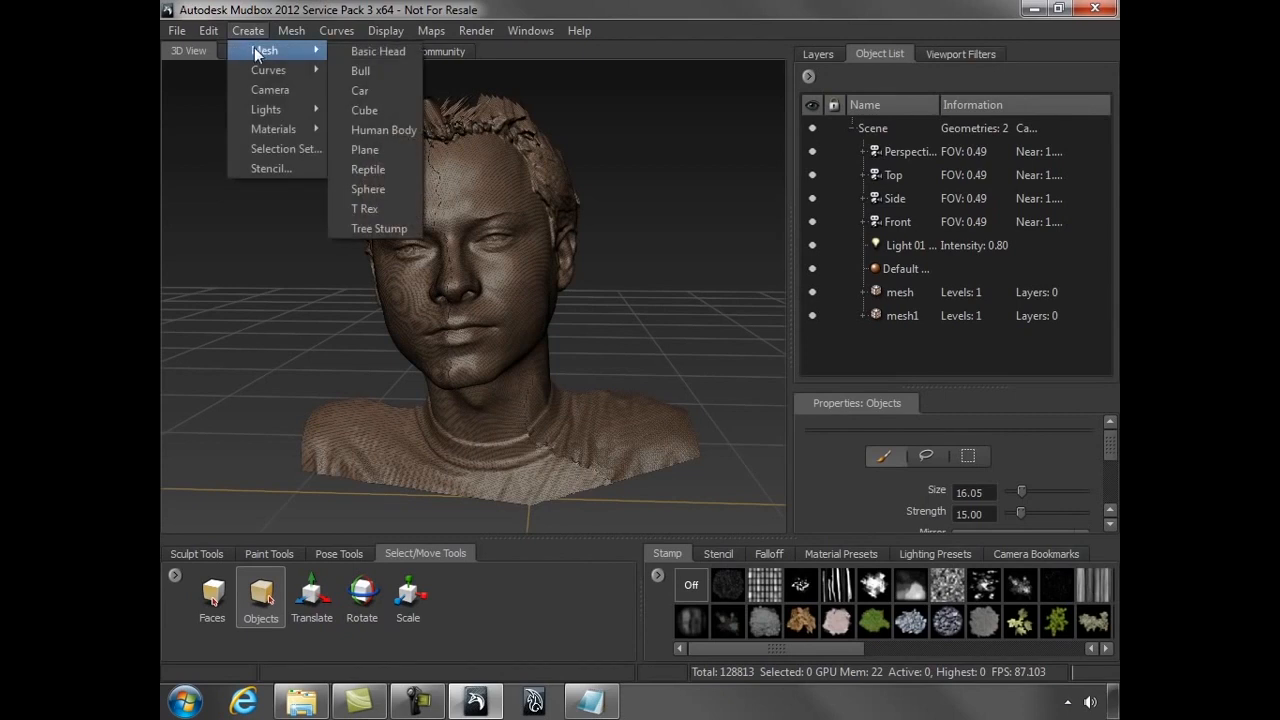
left_click(394, 52)
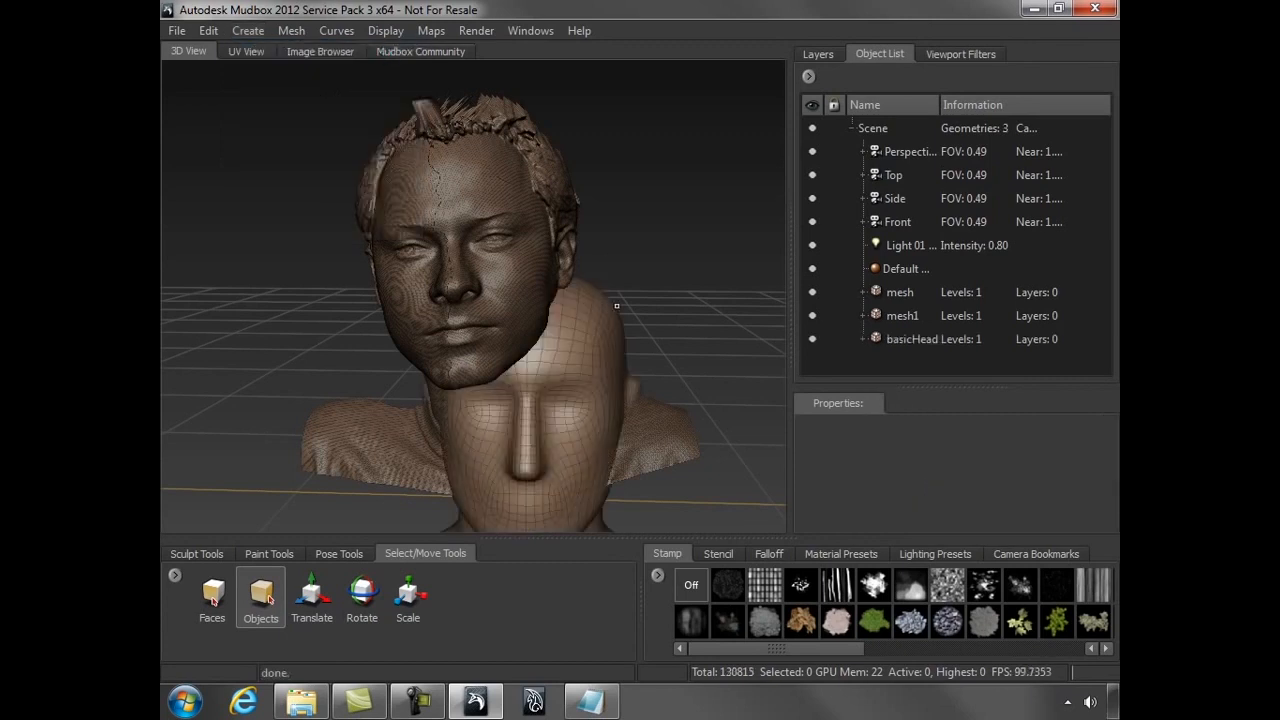
- Move the basicHead mesh up and across onto the scanned head, to about X -22.1 and Y 68.8
right_click_drag(708, 304, 644, 288, "alt")
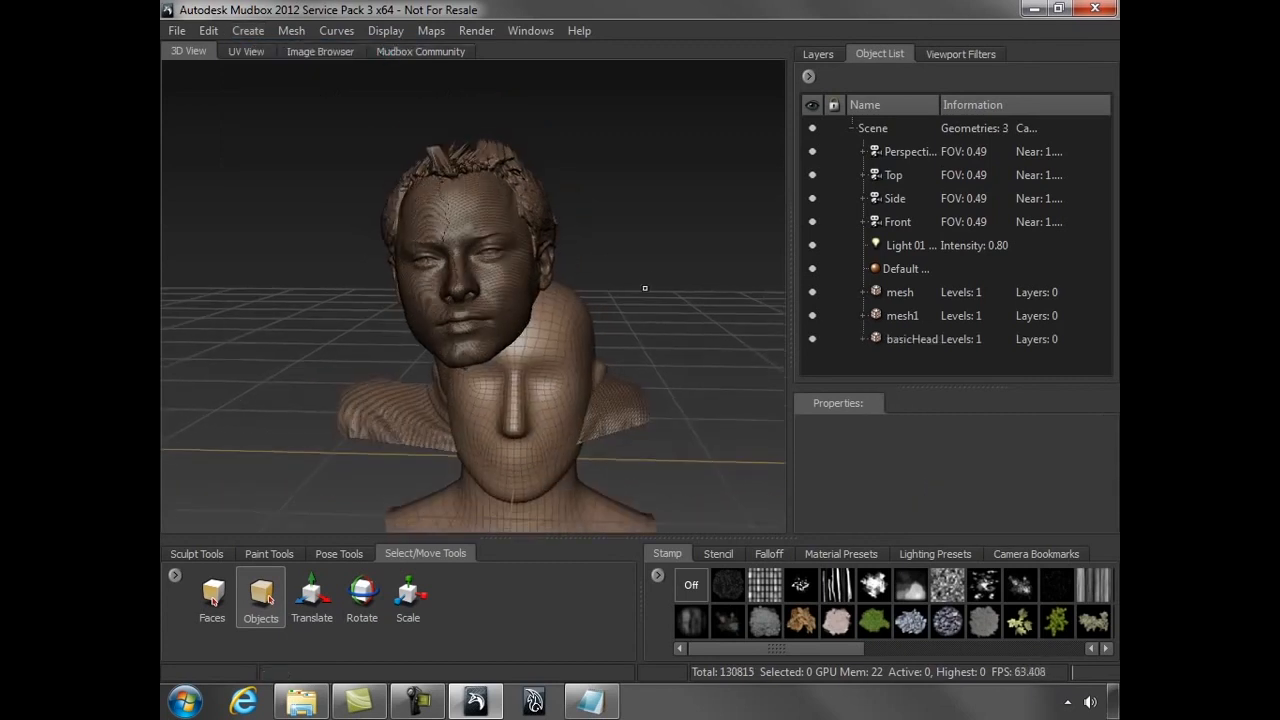
middle_click_drag(650, 271, 650, 245, "alt")
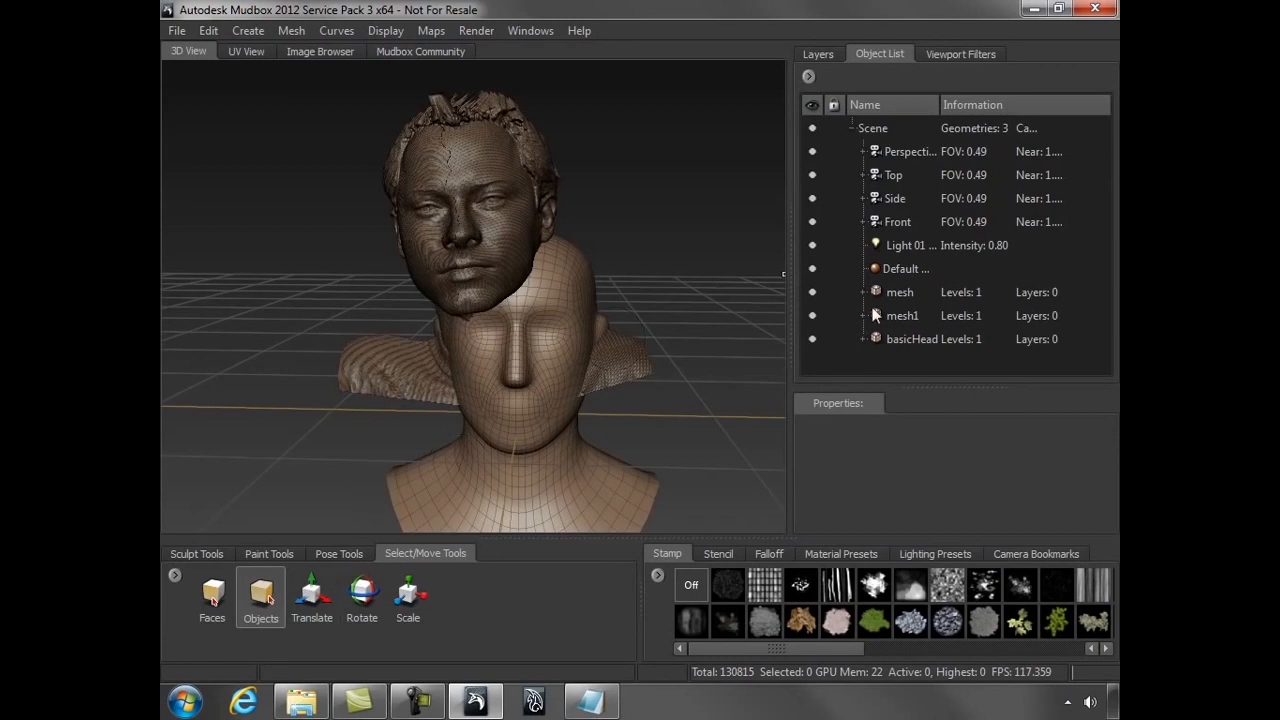
left_click(907, 338)
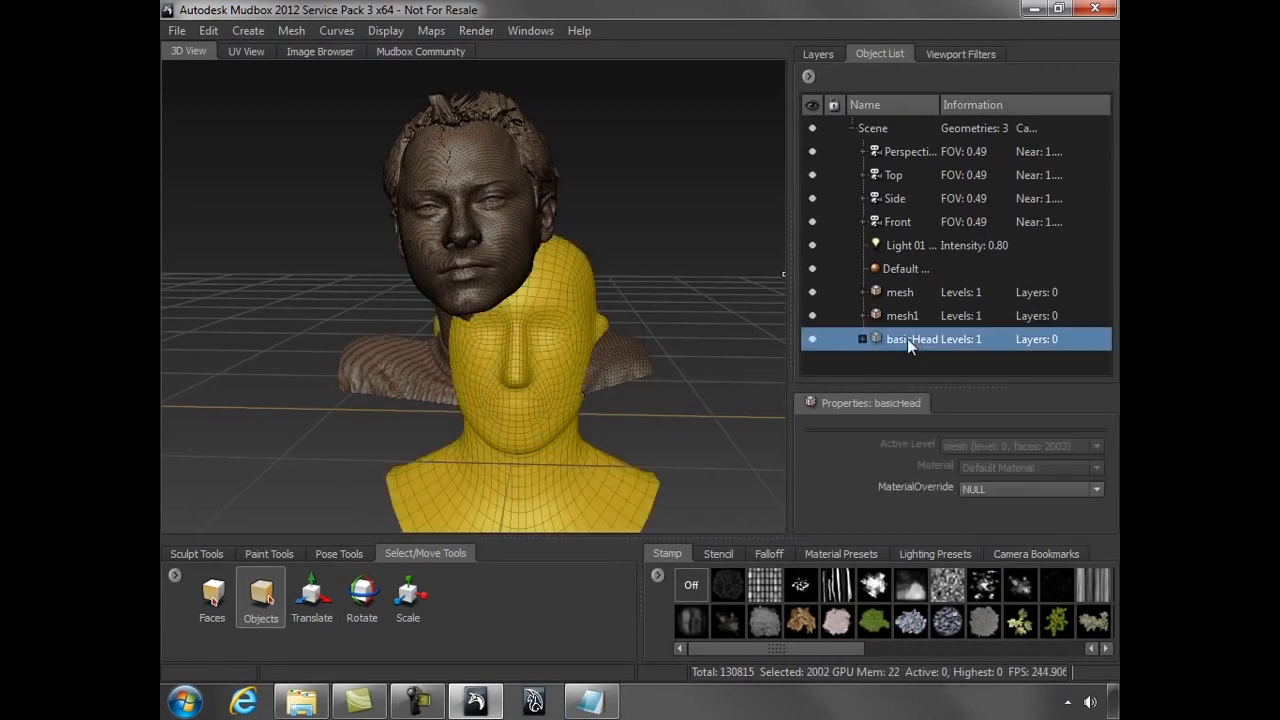
left_click(313, 597)
left_click_drag(520, 380, 523, 234)
left_click_drag(564, 285, 523, 285)
- Rotate the basic head about Z to about 353.5 degrees to match the tilt of the scanned head
left_click_drag(643, 268, 590, 273, "alt")
left_click(362, 597)
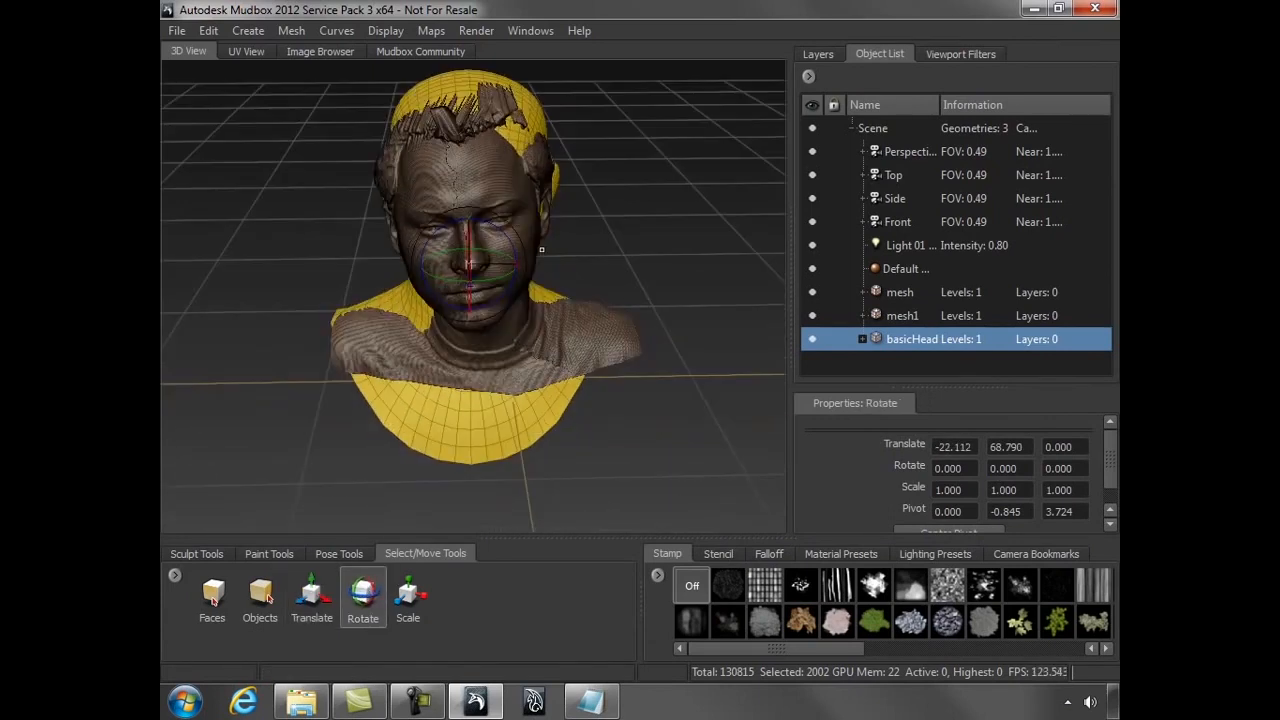
left_click_drag(509, 236, 506, 232)
- Move the basic head forward along Z to about 19.3 so it overlaps the scanned face
left_click_drag(663, 224, 326, 523, "alt")
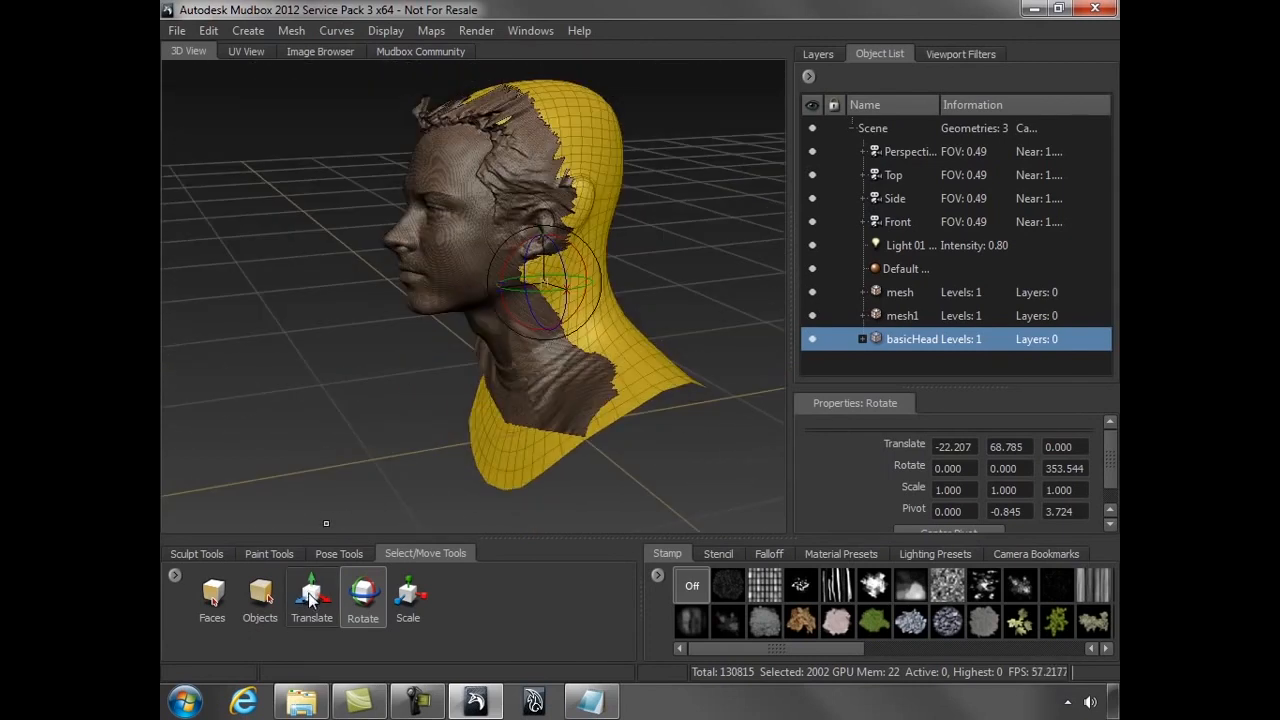
left_click(311, 596)
left_click_drag(502, 290, 558, 340)
- Fine-tune the basic head's position over the scanned face to about X -20.9 and Y 67.0
right_click_drag(568, 327, 645, 372, "alt")
middle_click_drag(645, 372, 628, 444, "alt")
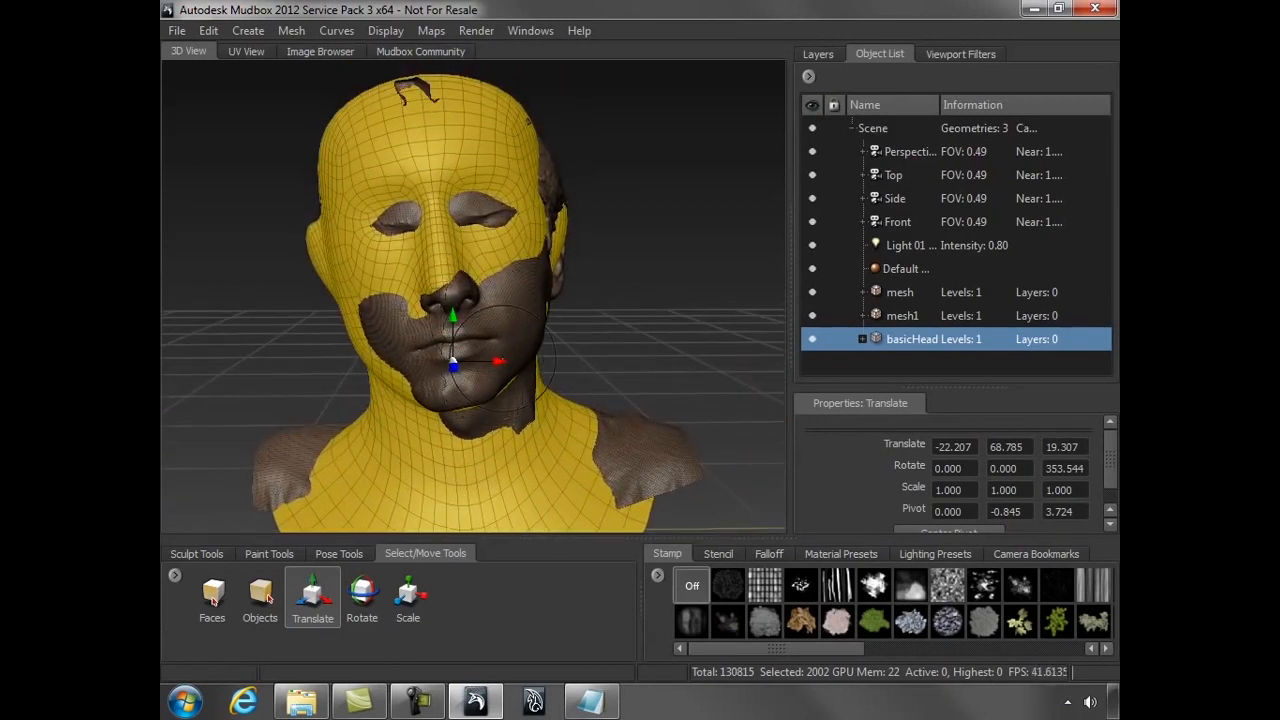
left_click_drag(497, 360, 503, 360)
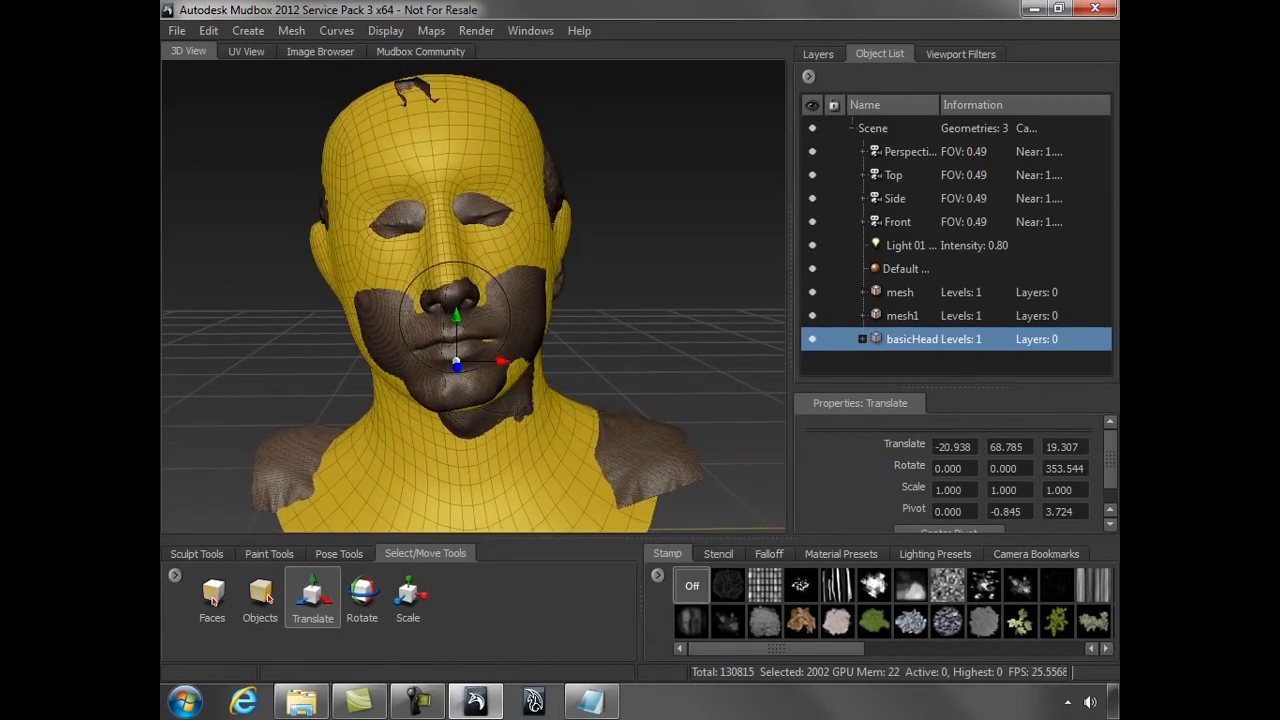
left_click_drag(456, 316, 456, 324)
- Tilt the basic head slightly about X, to about 0.15 degrees, and lower it to about Y 65.2
left_click_drag(600, 336, 541, 348, "alt")
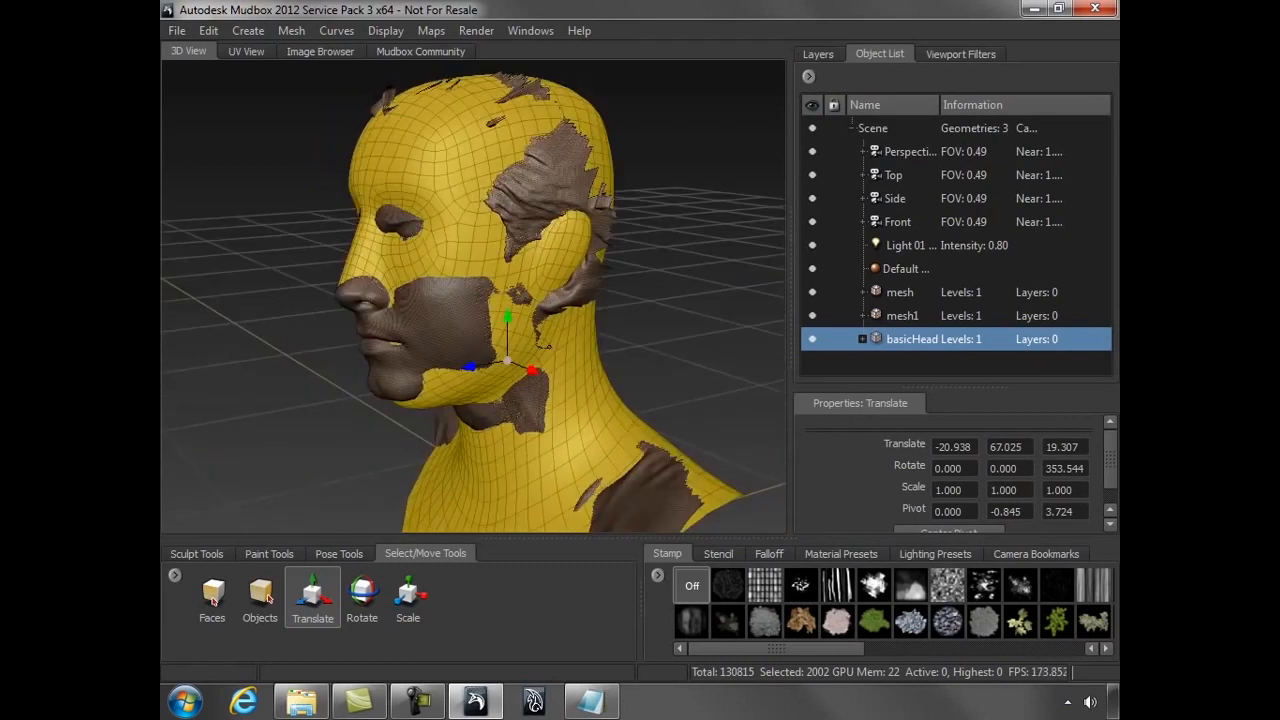
left_click(362, 594)
left_click_drag(637, 340, 710, 336, "alt")
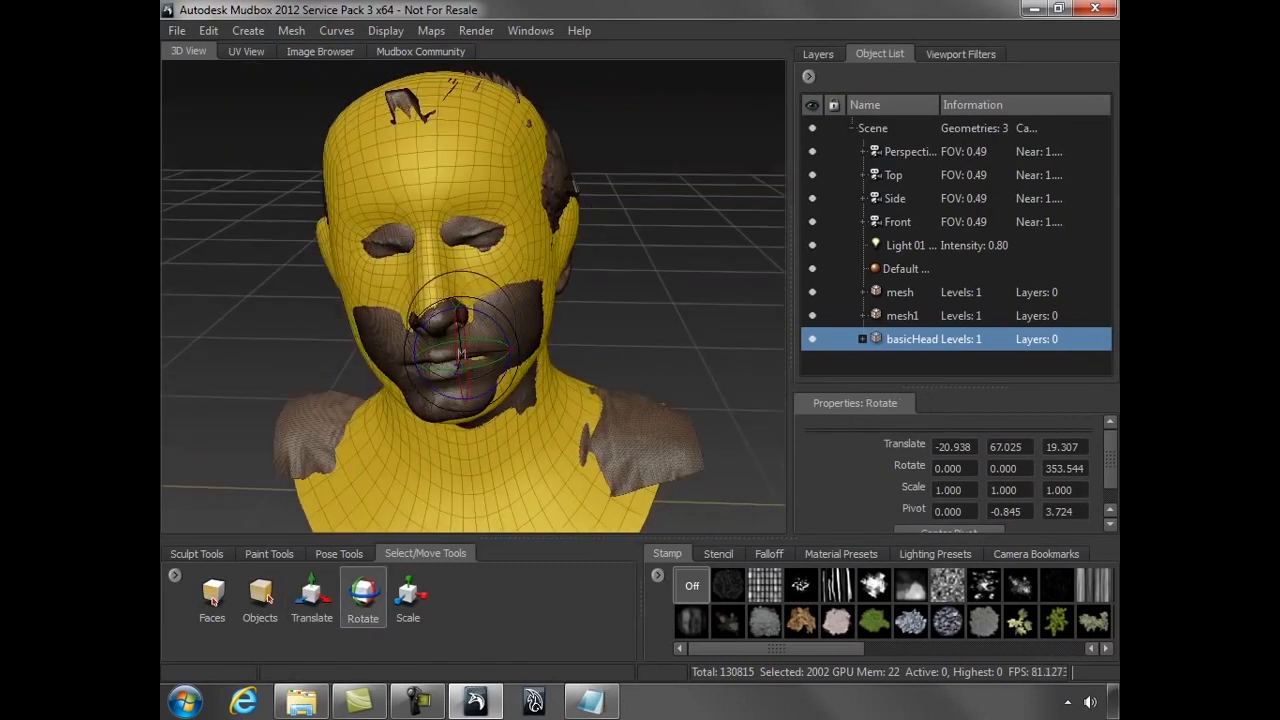
left_click_drag(456, 336, 455, 333)
left_click_drag(643, 301, 512, 327, "alt")
left_click(312, 598)
left_click_drag(395, 396, 508, 264, "alt")
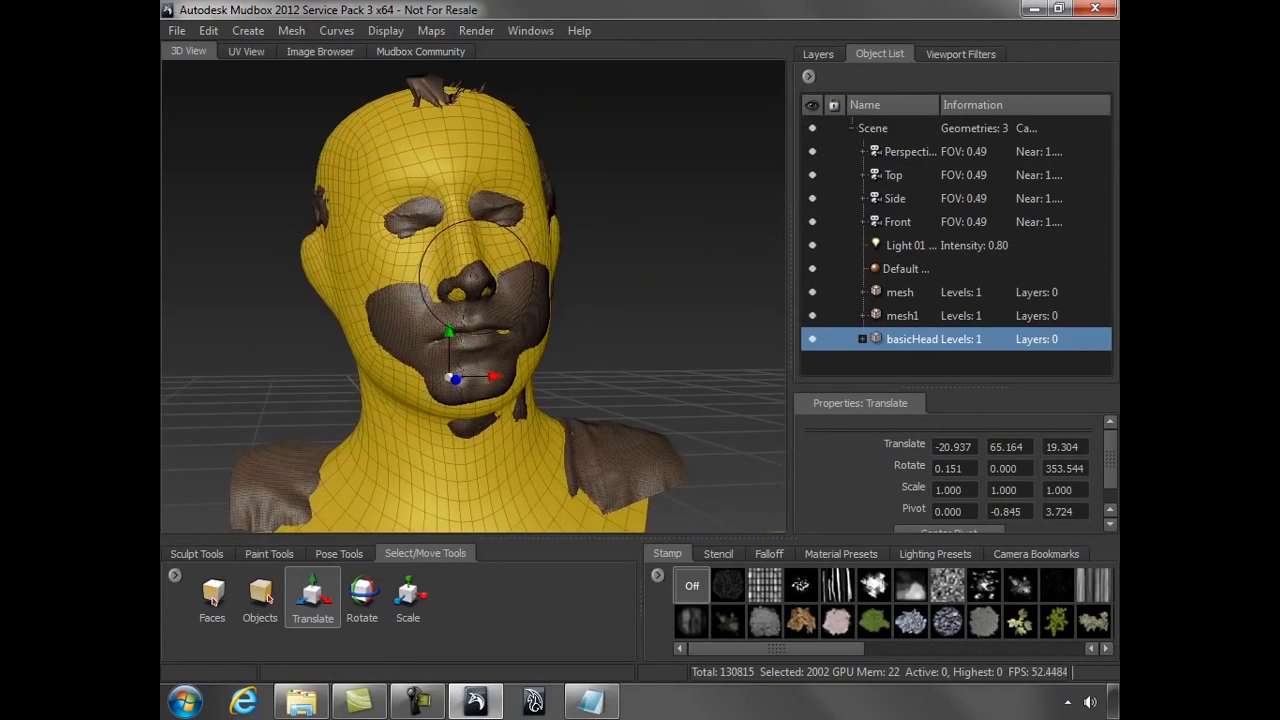
- Activate the Grab sculpting tool and lock the two scan meshes, mesh and mesh1, against editing
left_click(209, 547)
left_click(316, 599)
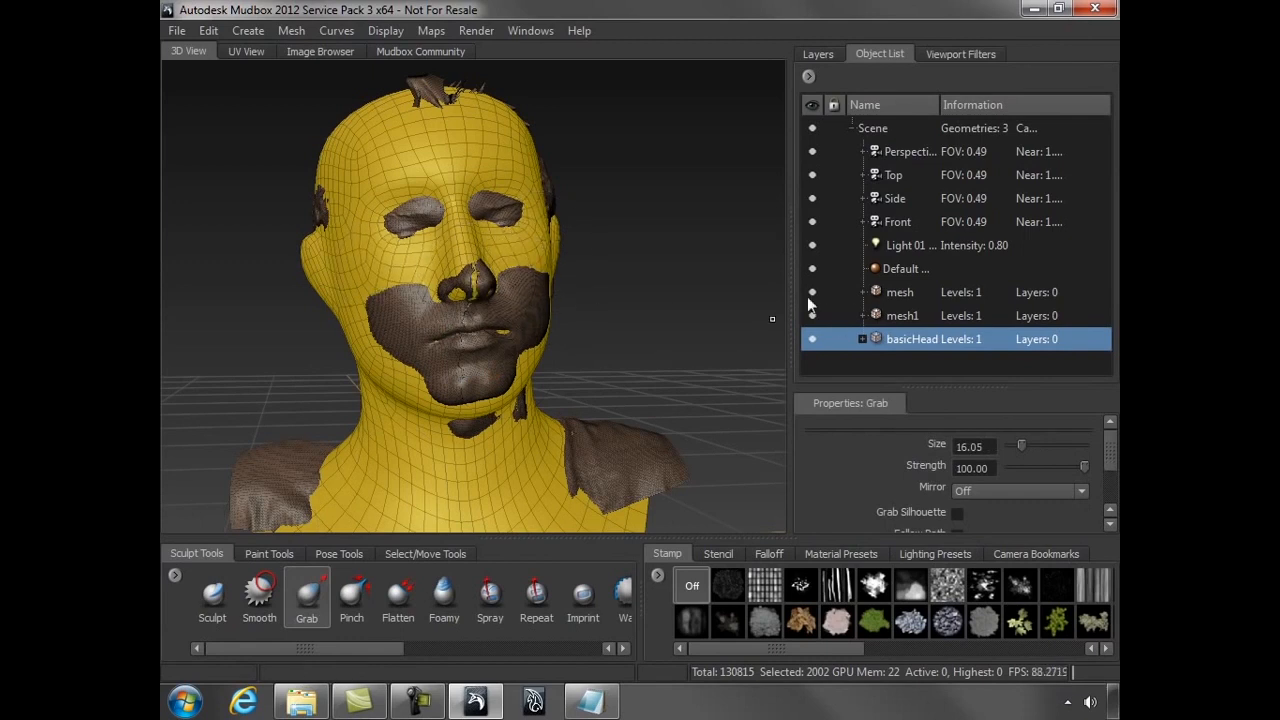
left_click(835, 315)
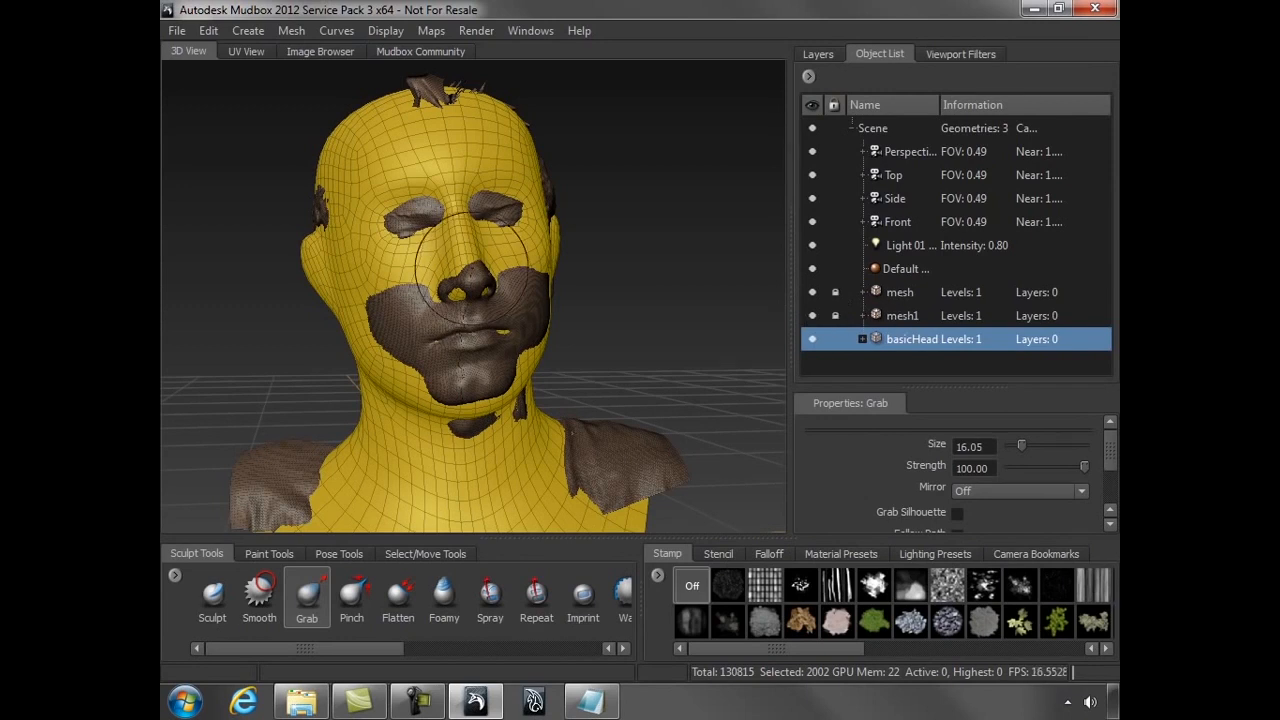
- Reshape the basic head's chin and surrounding areas with the Grab tool to follow the scan's contours
left_click_drag(473, 262, 473, 305, "alt")
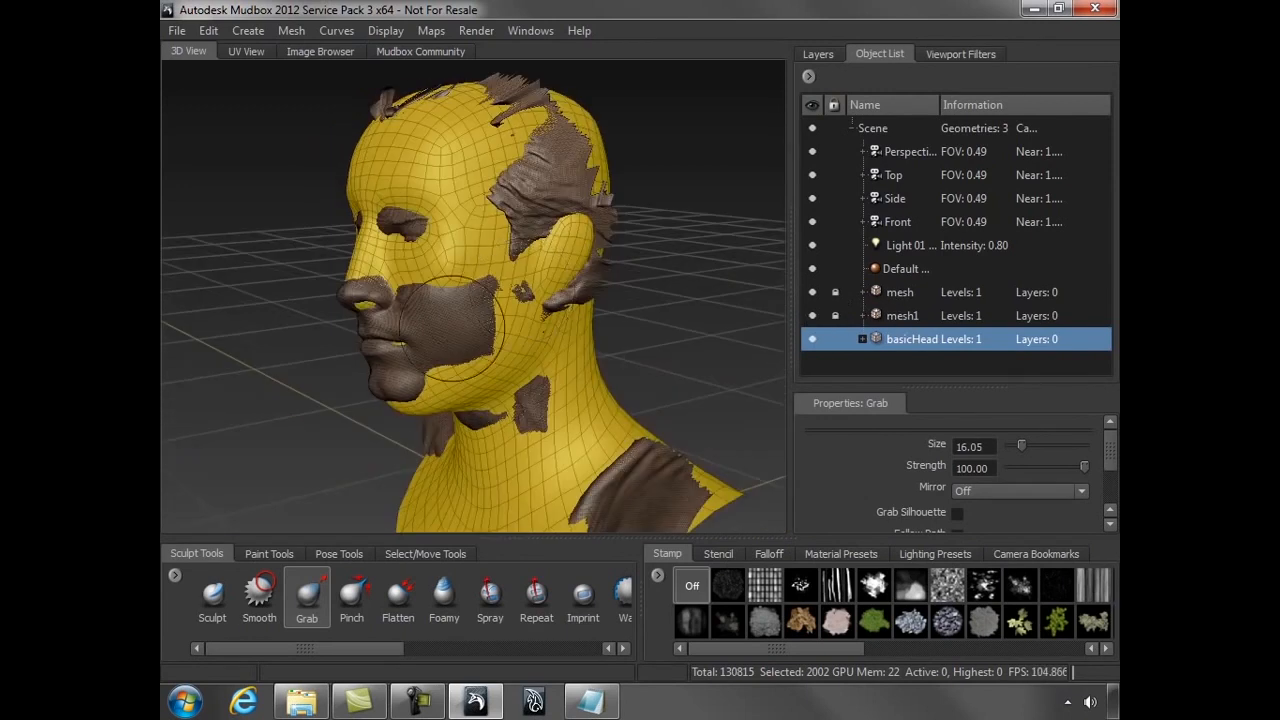
mouse_move(389, 395)
left_mouse_down()
mouse_move(440, 372)
mouse_move(400, 358)
mouse_move(511, 269)
left_mouse_up()
left_click_drag(698, 236, 571, 299, "alt")
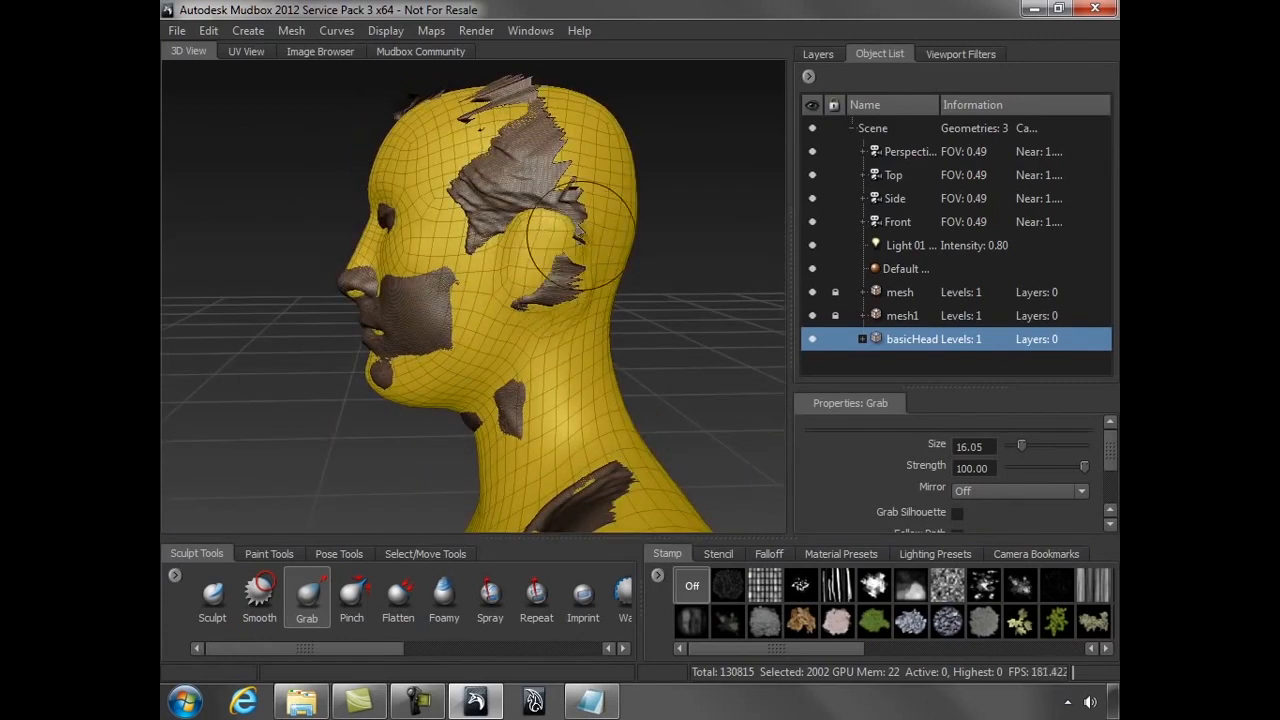
mouse_move(570, 300)
left_mouse_down("alt")
mouse_move(513, 321)
mouse_move(371, 314)
left_mouse_up("alt")
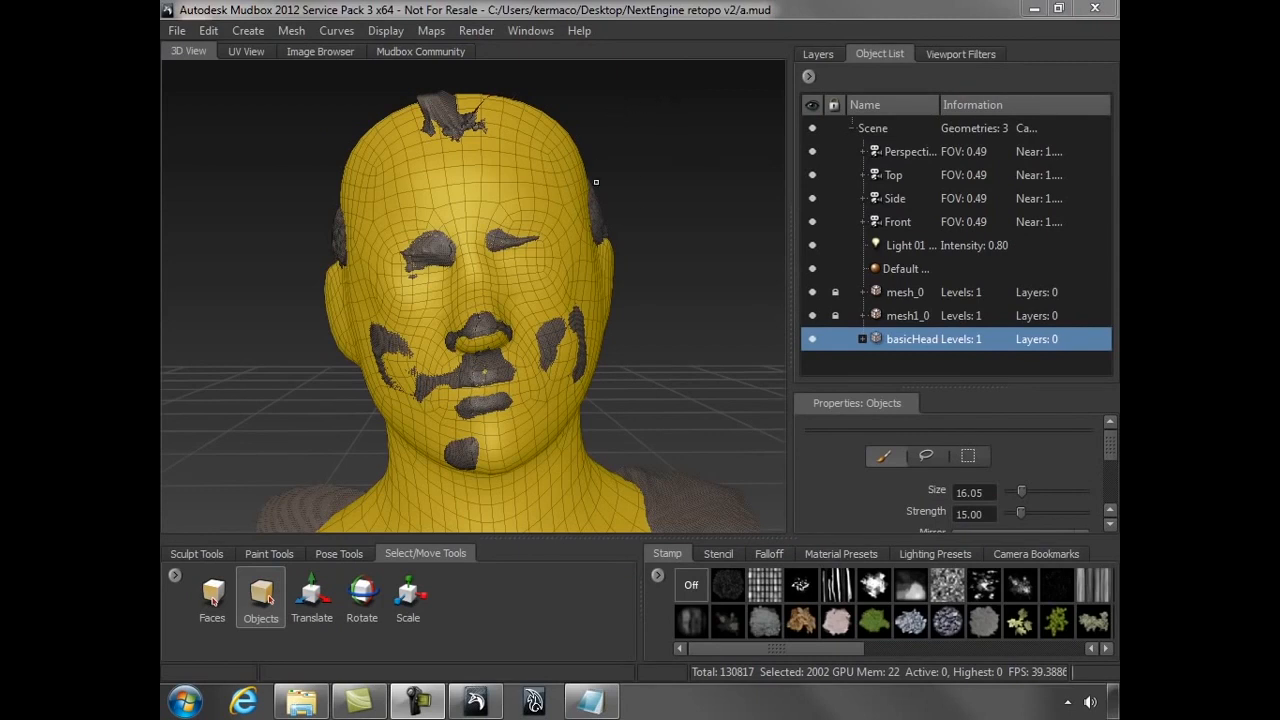
- Check the basic head's UV layout and start a new texture map extraction operation with Displacement Map enabled
left_click(250, 53)
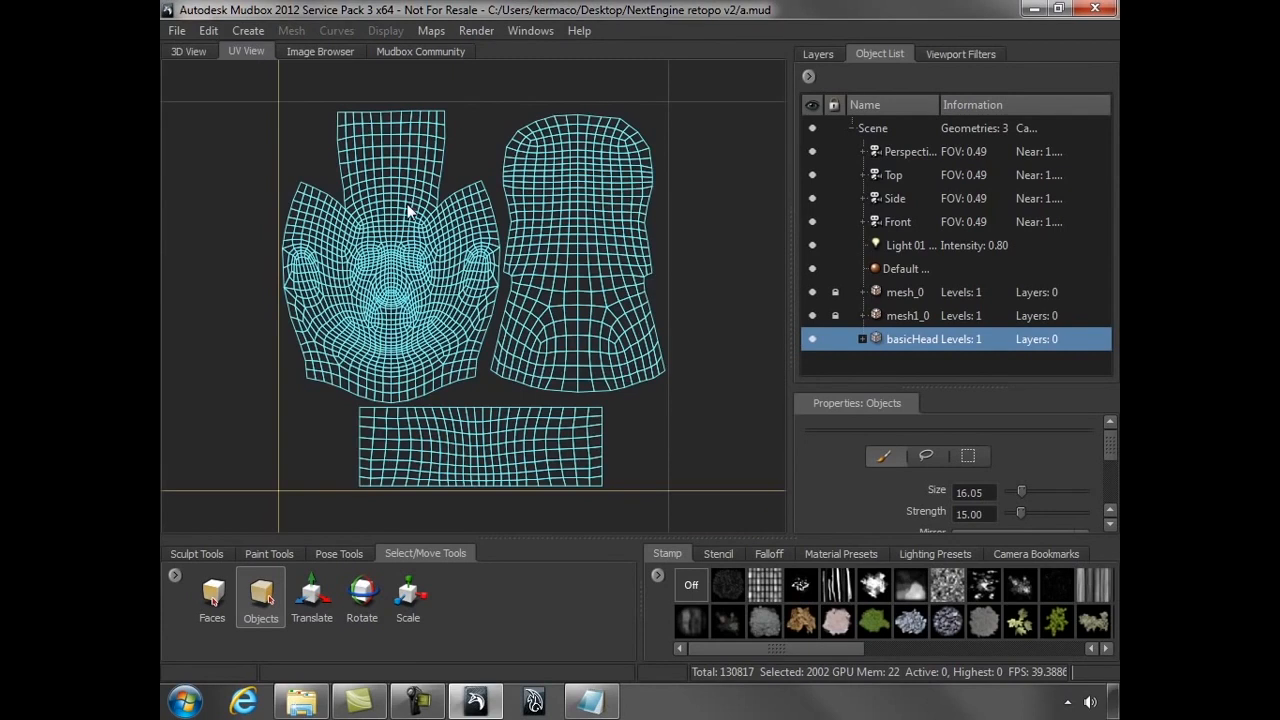
left_click(192, 51)
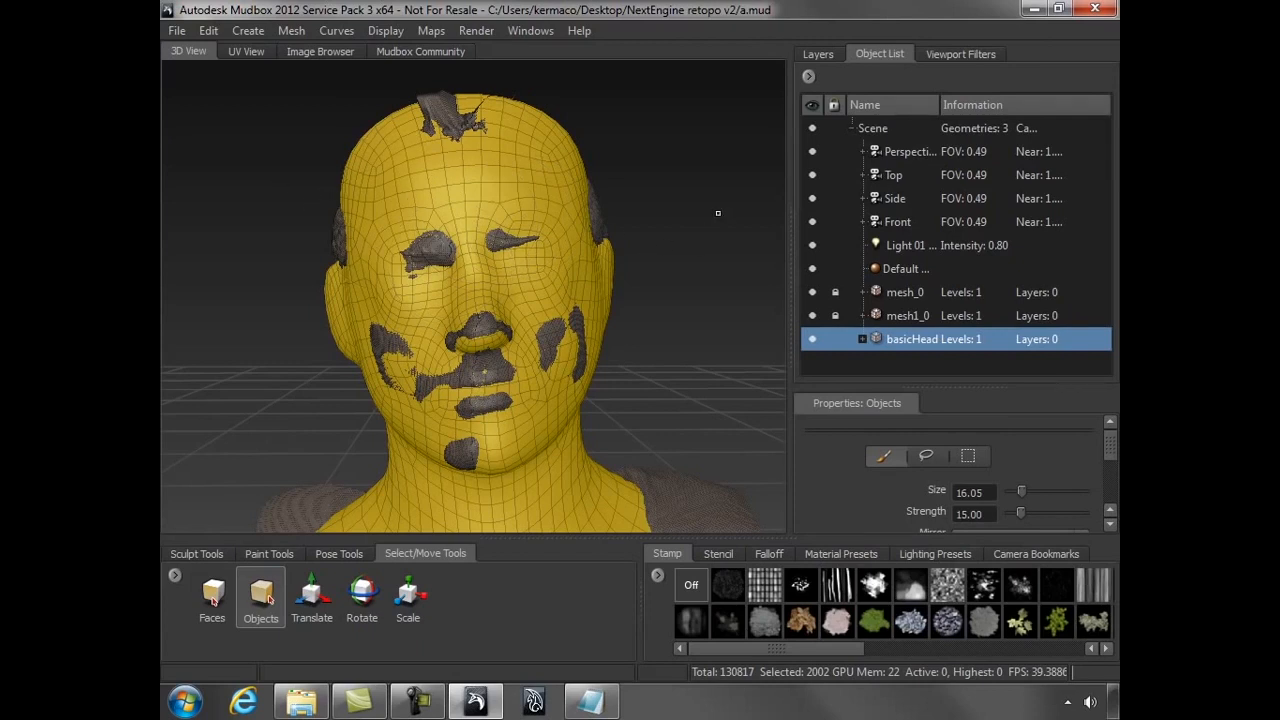
left_click(431, 30)
mouse_move(450, 52)
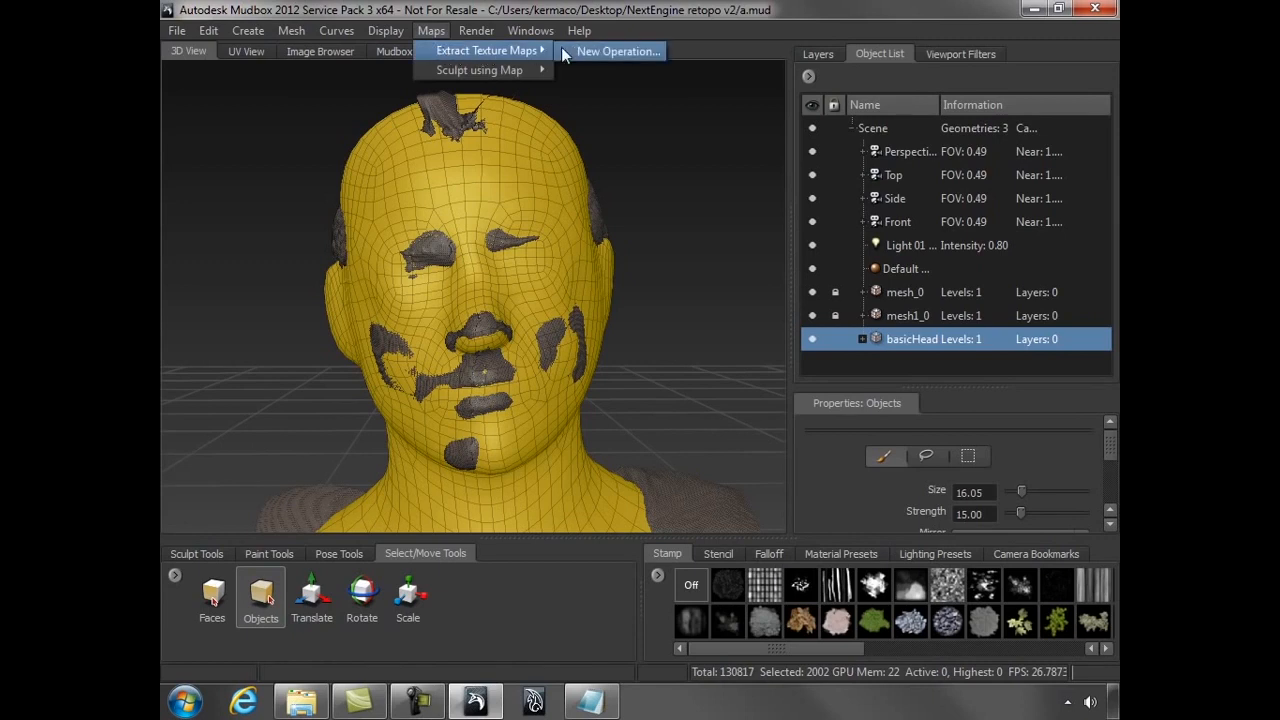
left_click(617, 51)
left_click_drag(730, 185, 873, 37)
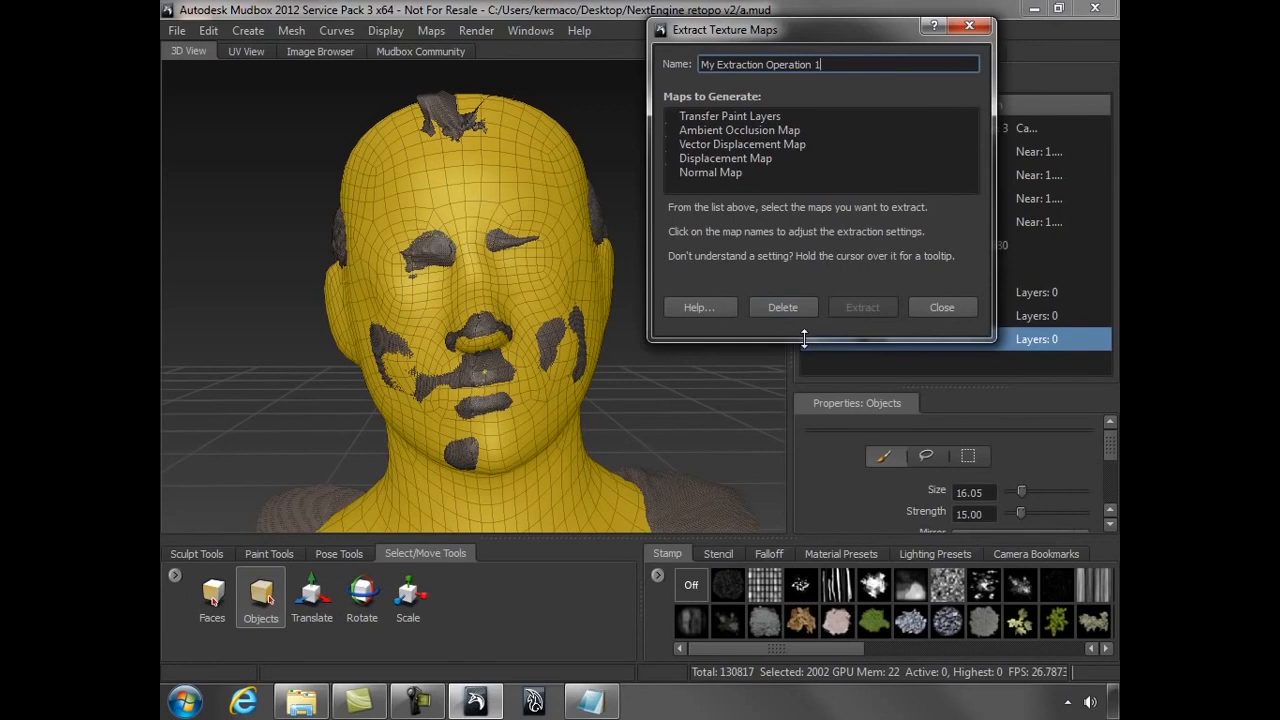
left_click_drag(818, 343, 818, 655)
left_click(671, 158)
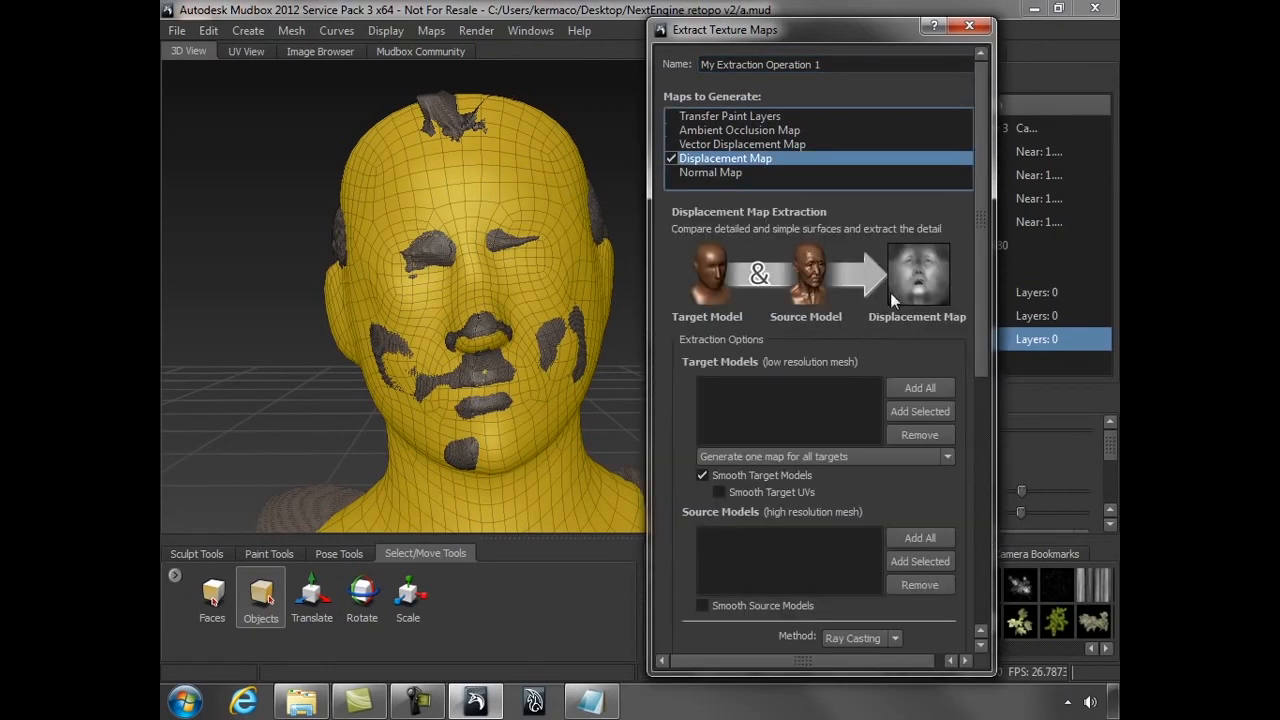
- Set basicHead as the only low-resolution target model for the displacement map extraction
left_click_drag(977, 267, 980, 356)
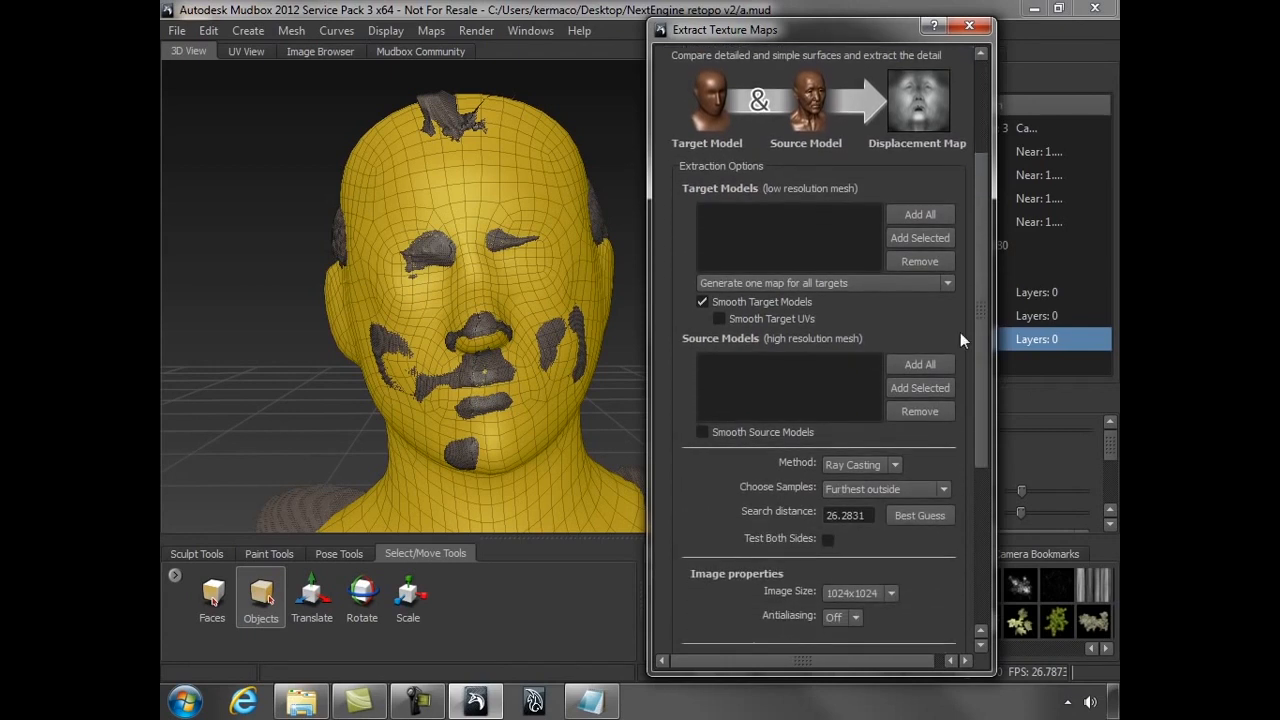
left_click(925, 213)
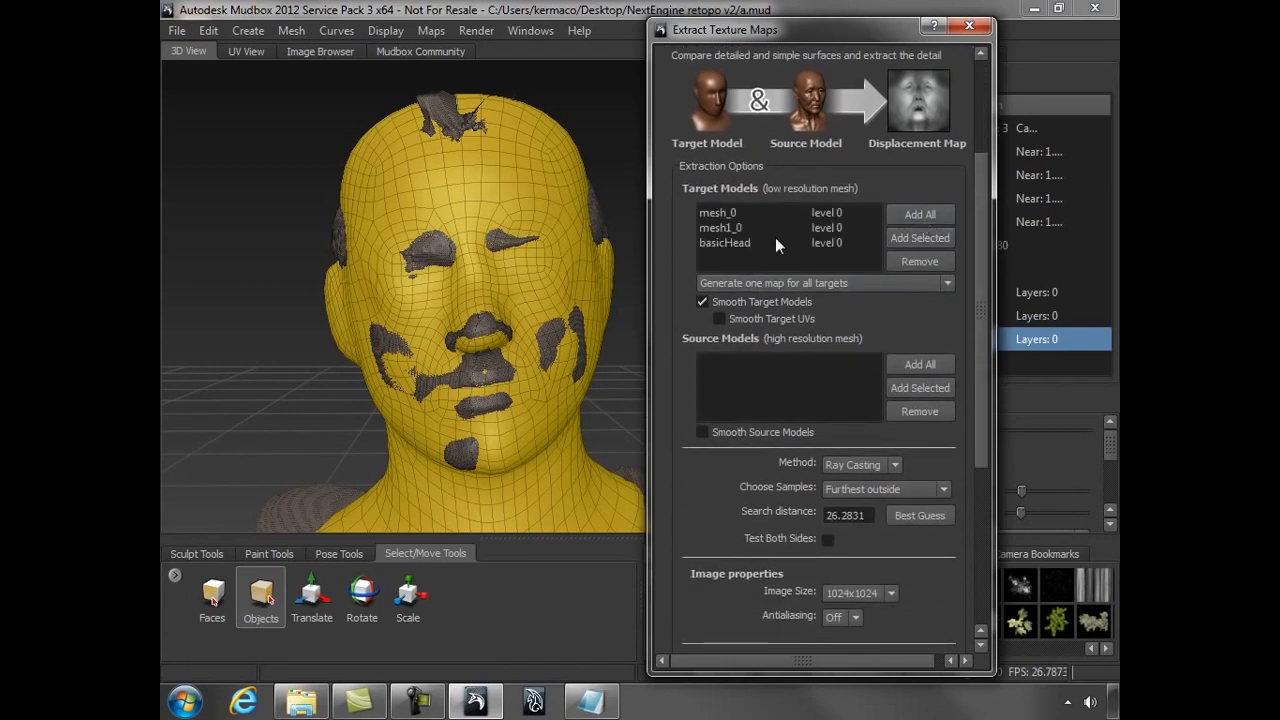
left_click(736, 211)
left_click(922, 261)
left_click(773, 210)
left_click(922, 262)
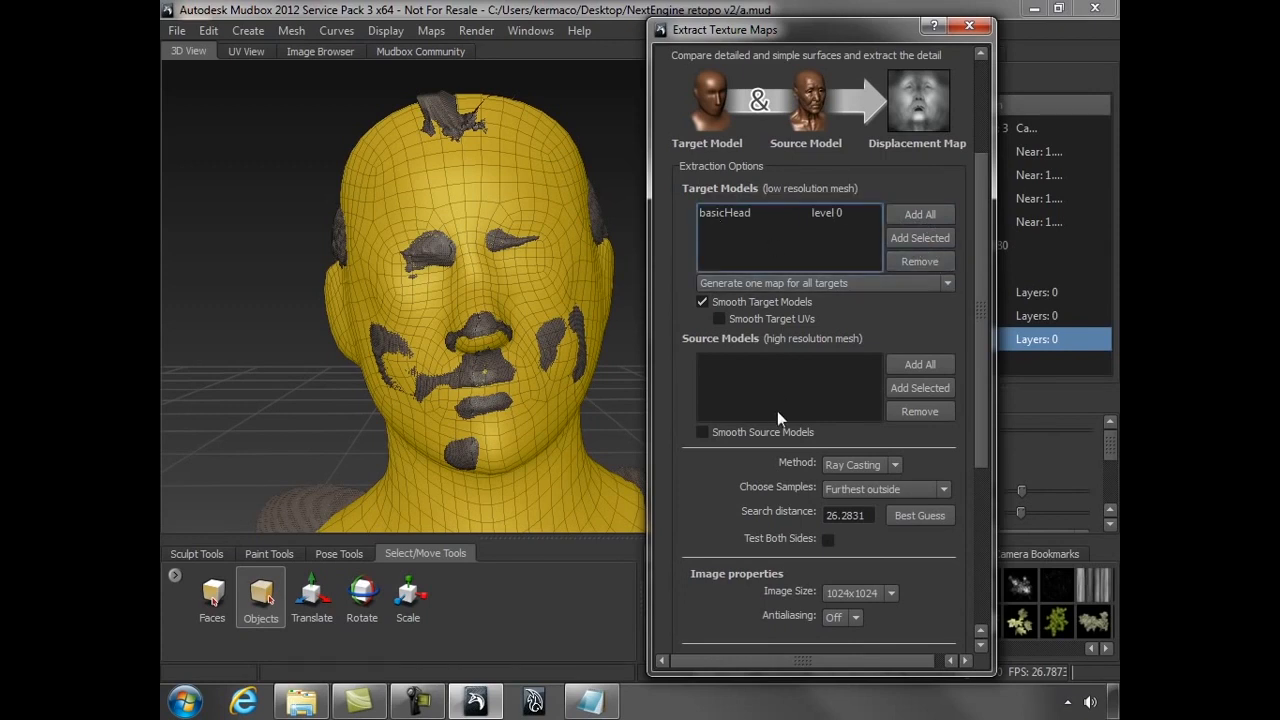
- Set mesh_0 and mesh1_0 as the high-resolution source models, leaving out basicHead
left_click(926, 365)
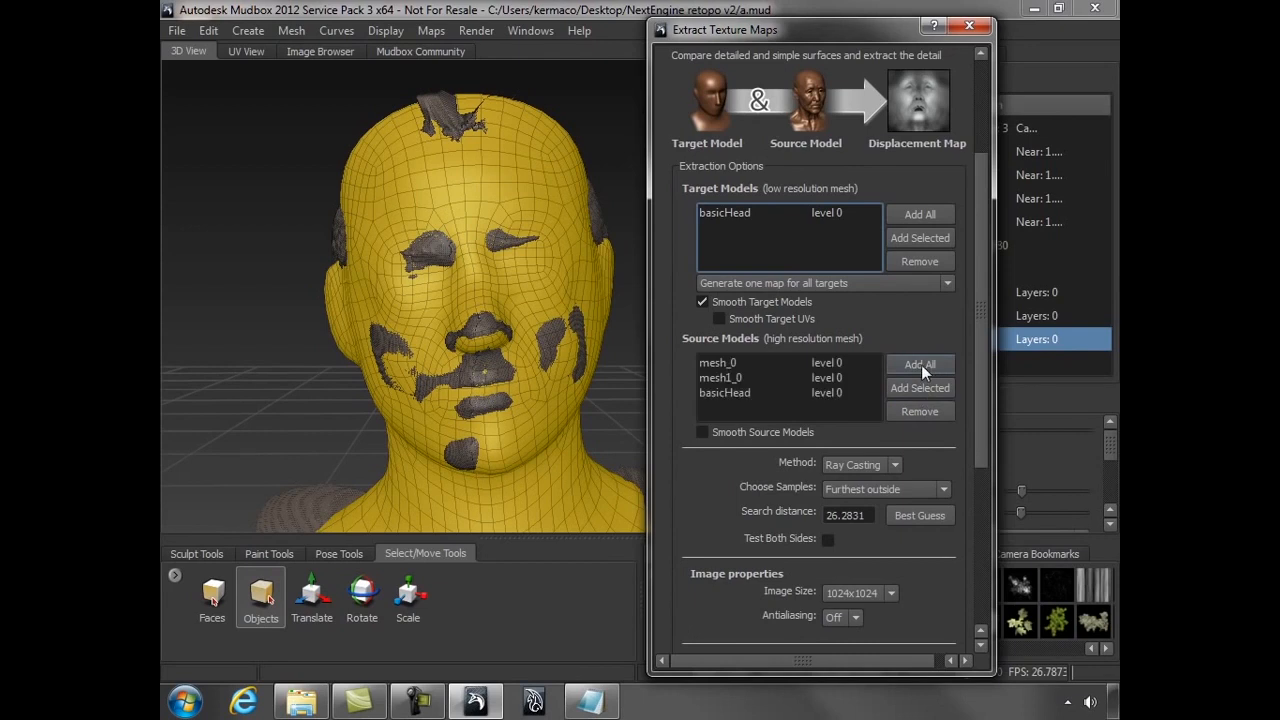
left_click(733, 391)
left_click(920, 411)
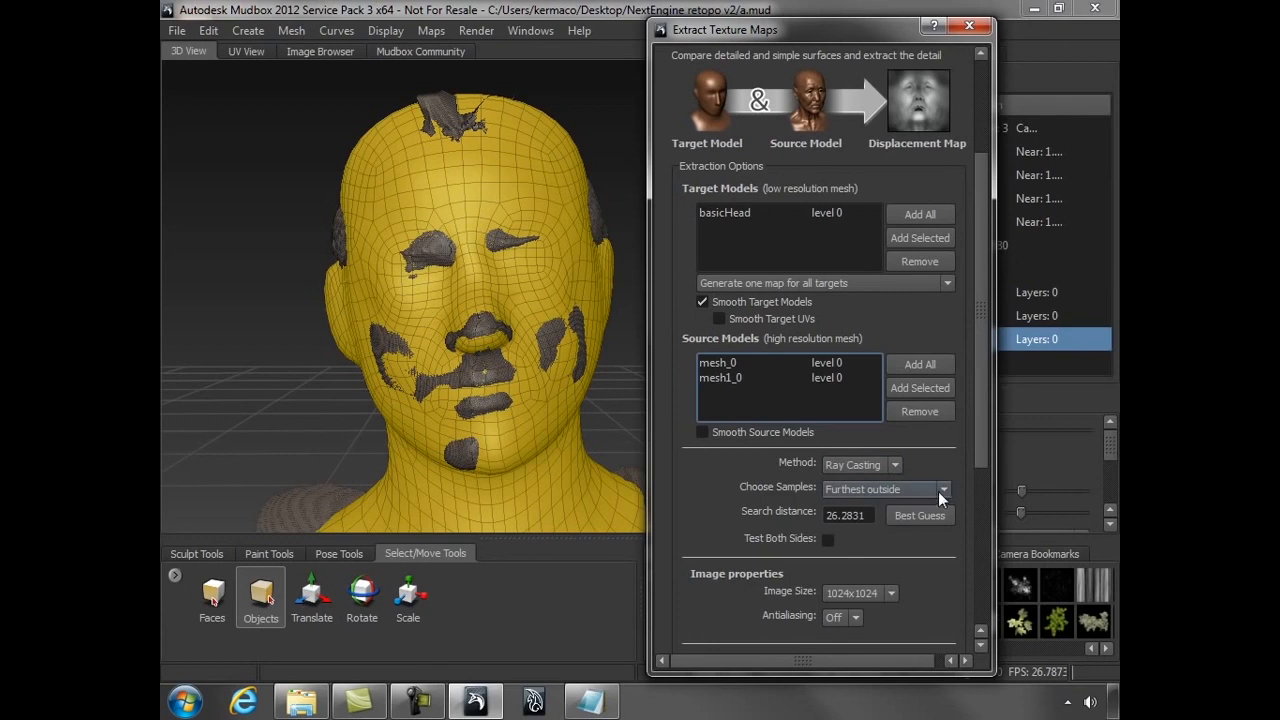
- Apply the best-guess search distance, enable Test Both Sides, and set the image size to 2048x2048
left_click(925, 516)
left_click(828, 541)
left_click_drag(981, 440, 980, 539)
left_click(891, 405)
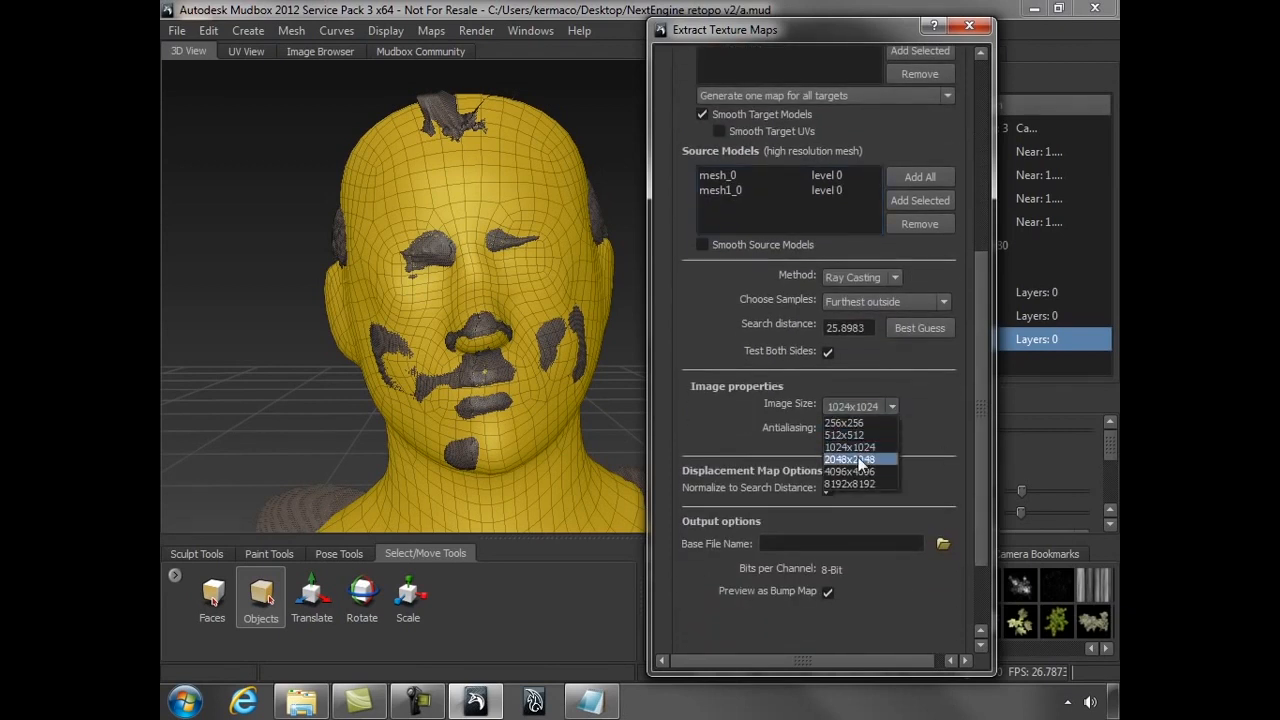
left_click(858, 459)
- Set the output file to disp_map in OpenEXR [32 bit Floating Point, RGBA] format, replacing the existing file
left_click_drag(980, 415, 979, 468)
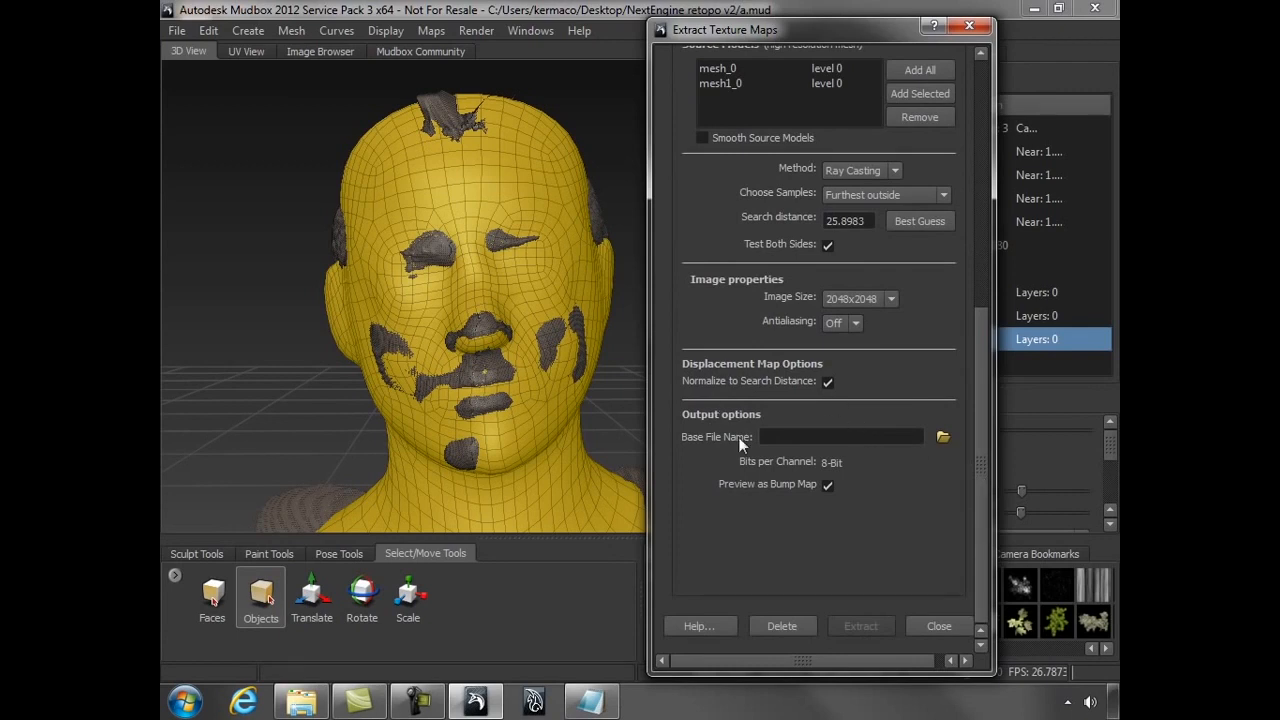
left_click(943, 438)
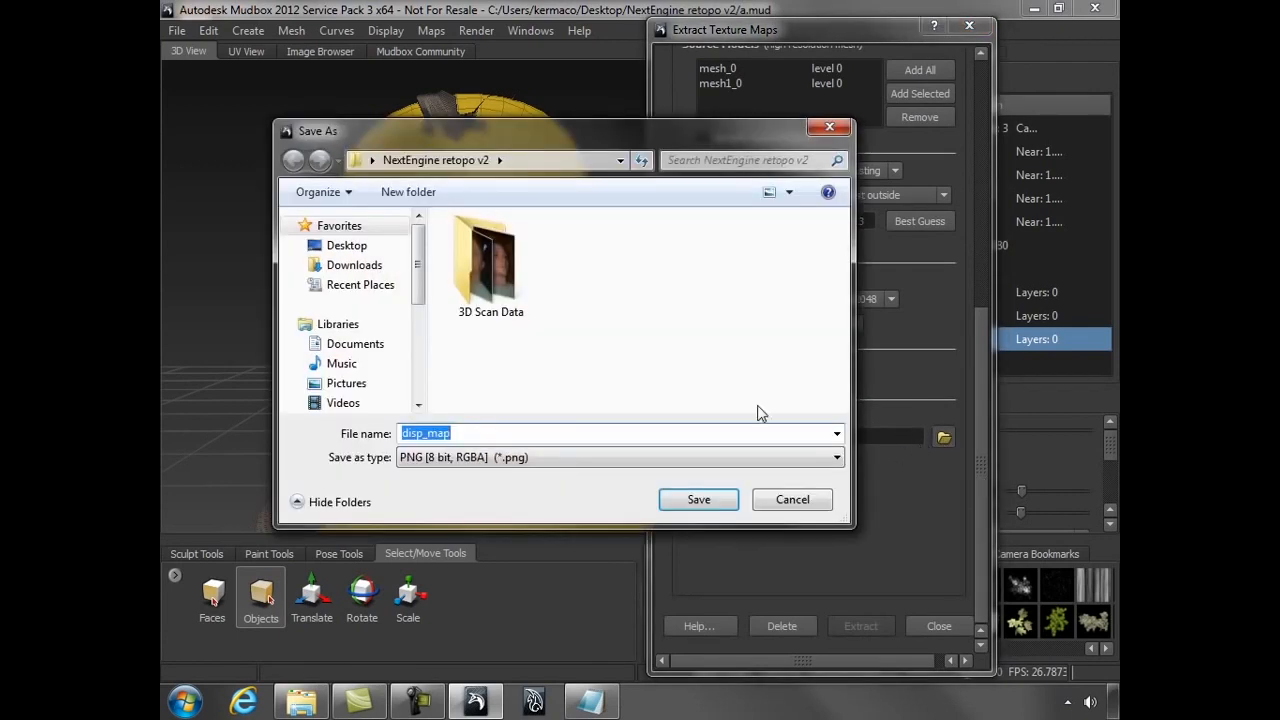
left_click(538, 460)
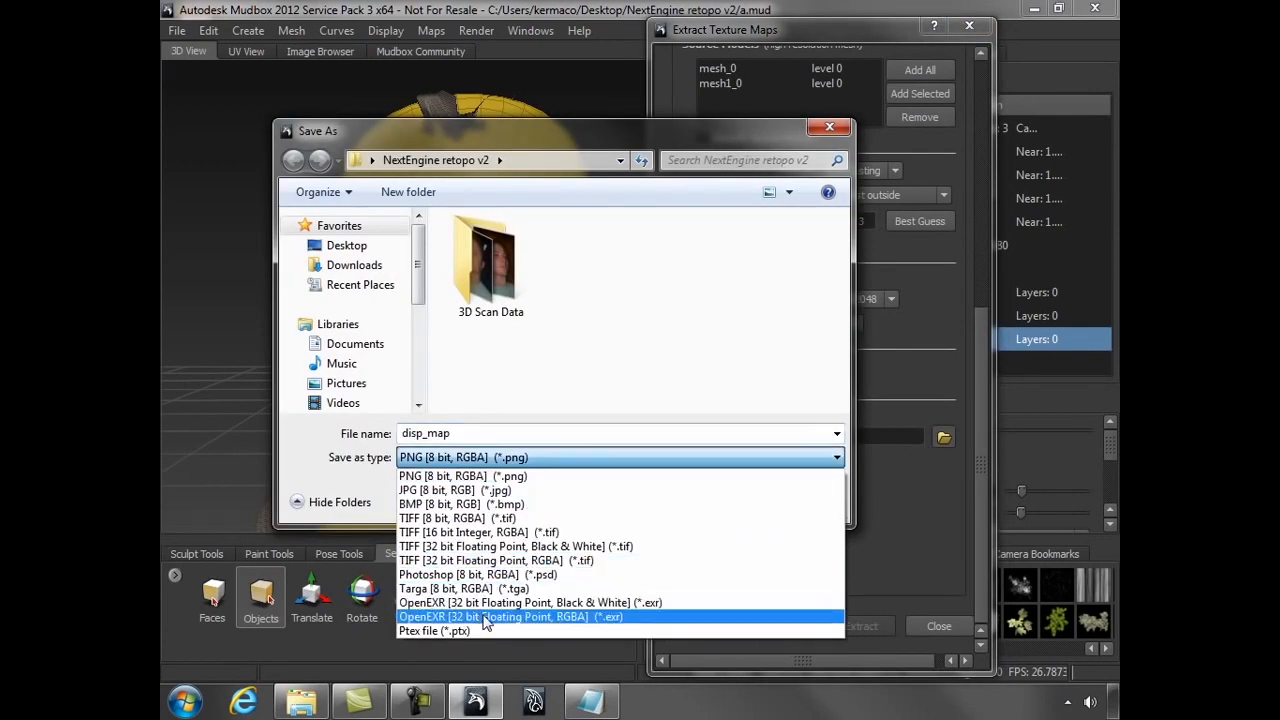
left_click(561, 617)
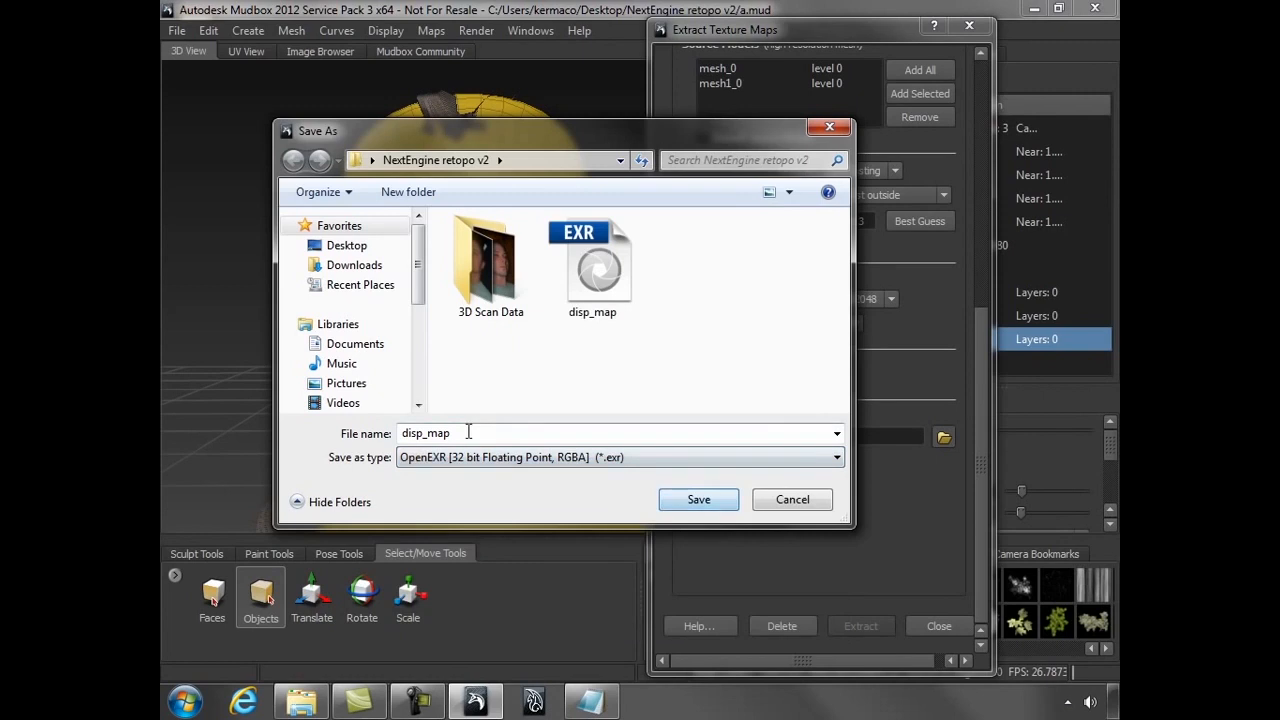
left_click(697, 502)
left_click(693, 357)
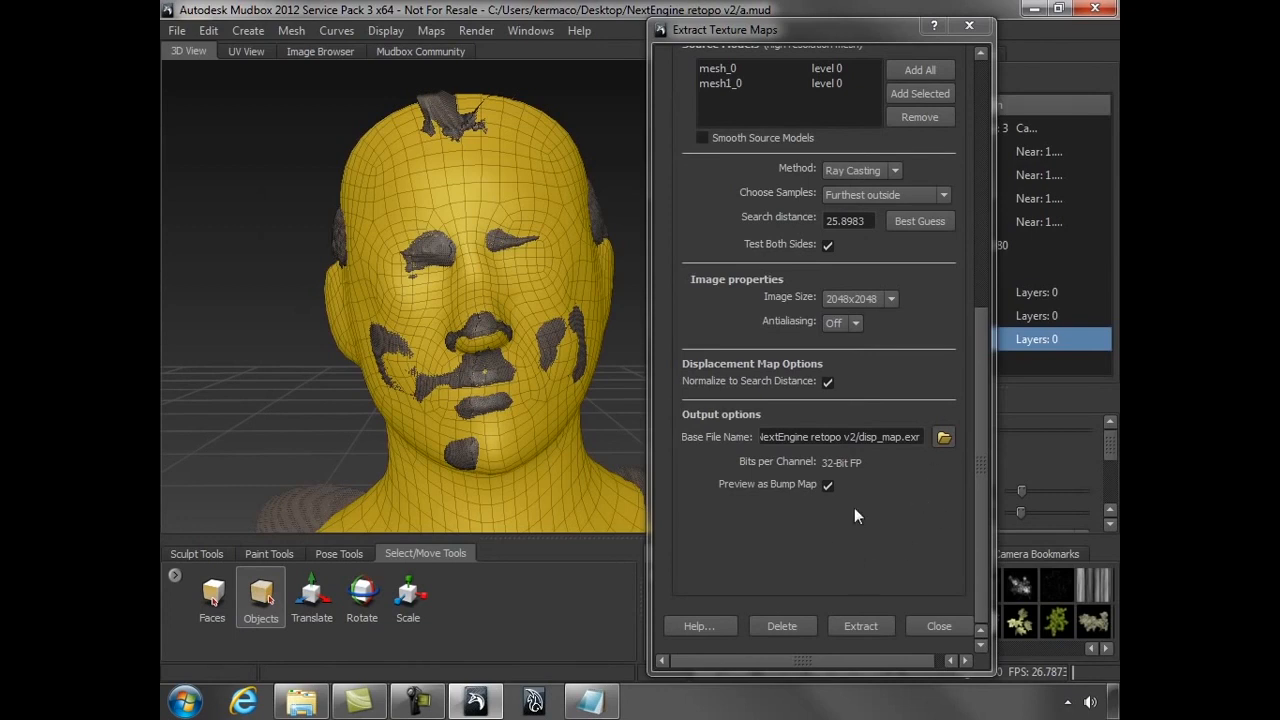
- Extract the displacement map with the configured settings
left_click(860, 626)
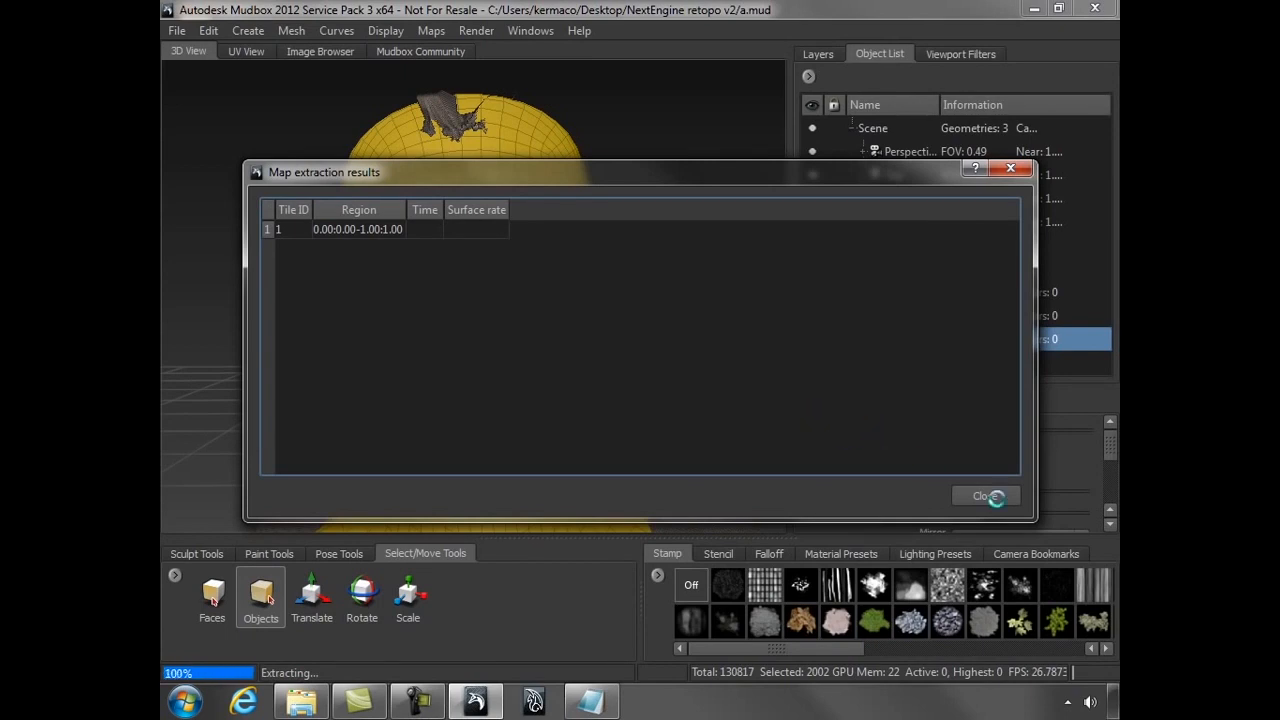
left_click(640, 373)
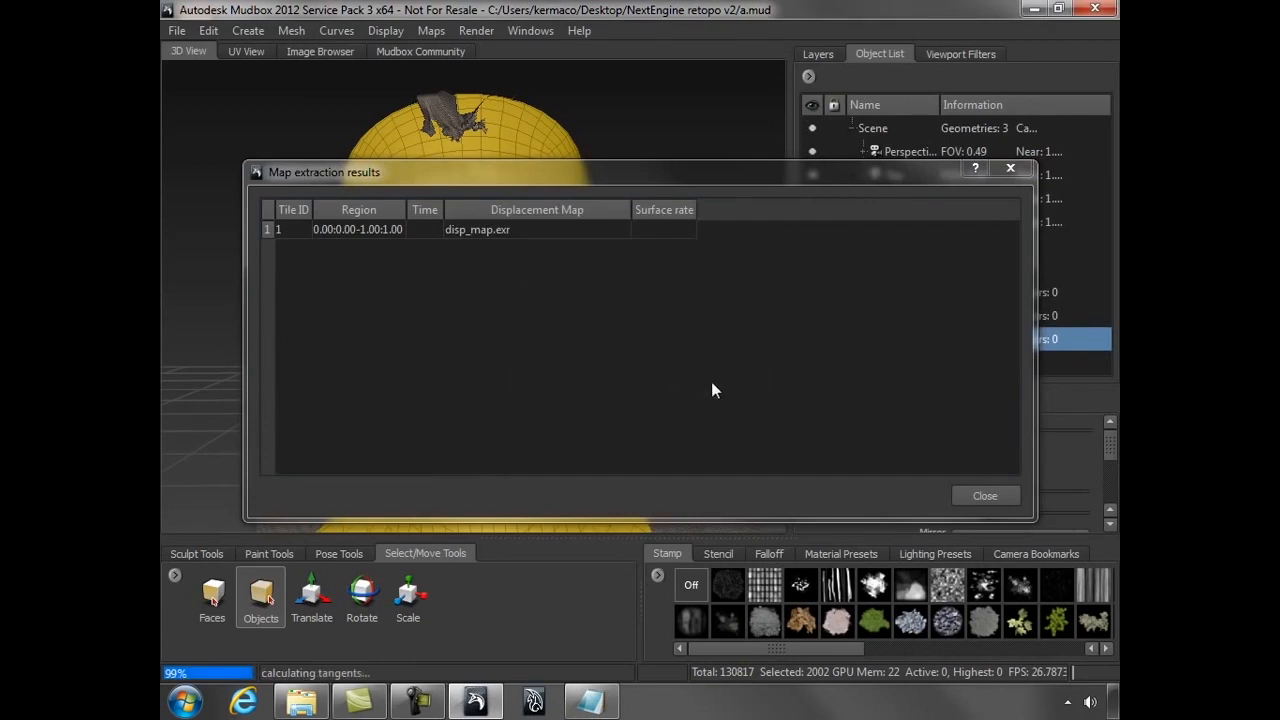
- Close the map extraction results and hide the scan meshes mesh_0 and mesh1_0
left_click(999, 495)
left_click_drag(706, 353, 640, 384, "alt")
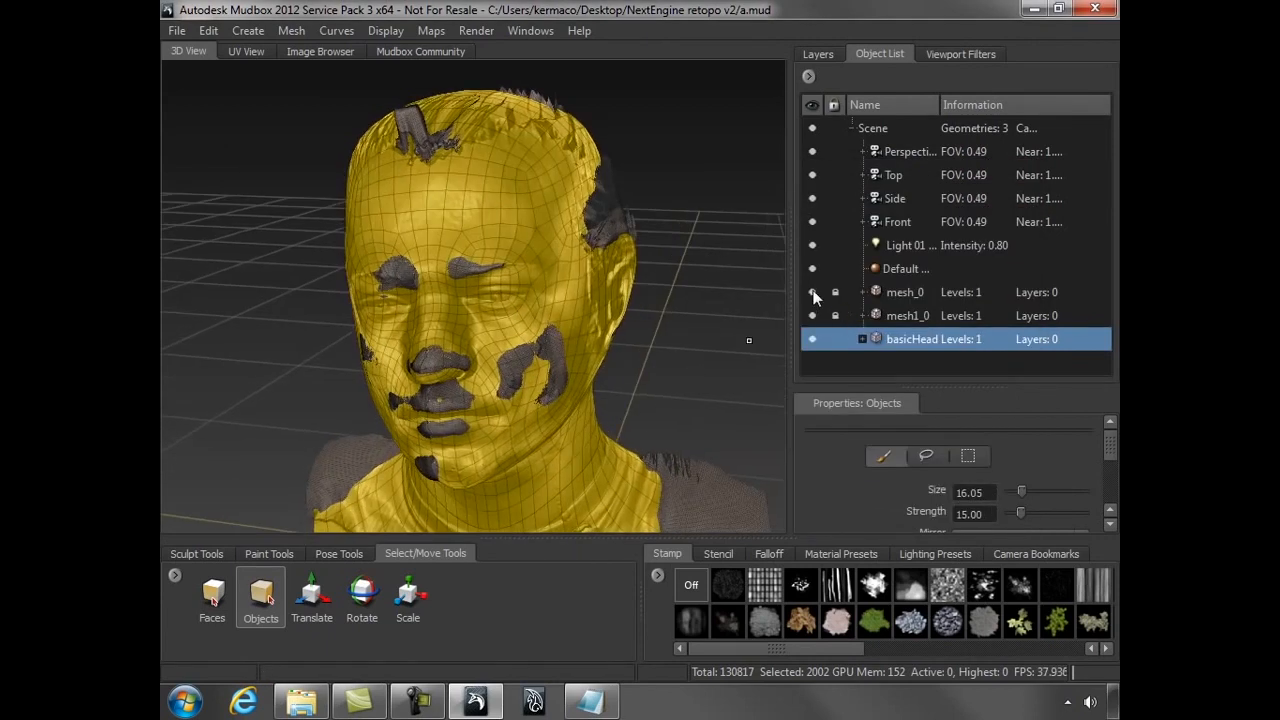
left_click(812, 292)
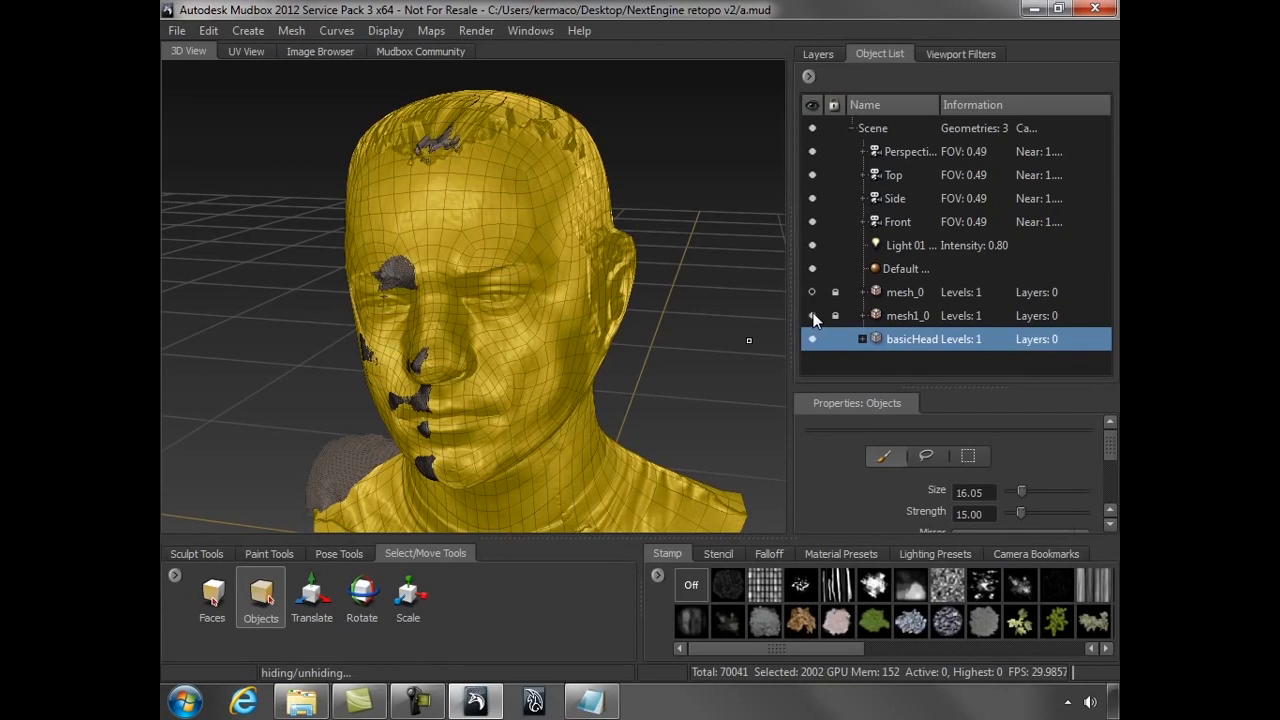
left_click(812, 315)
left_click_drag(680, 368, 675, 383, "alt")
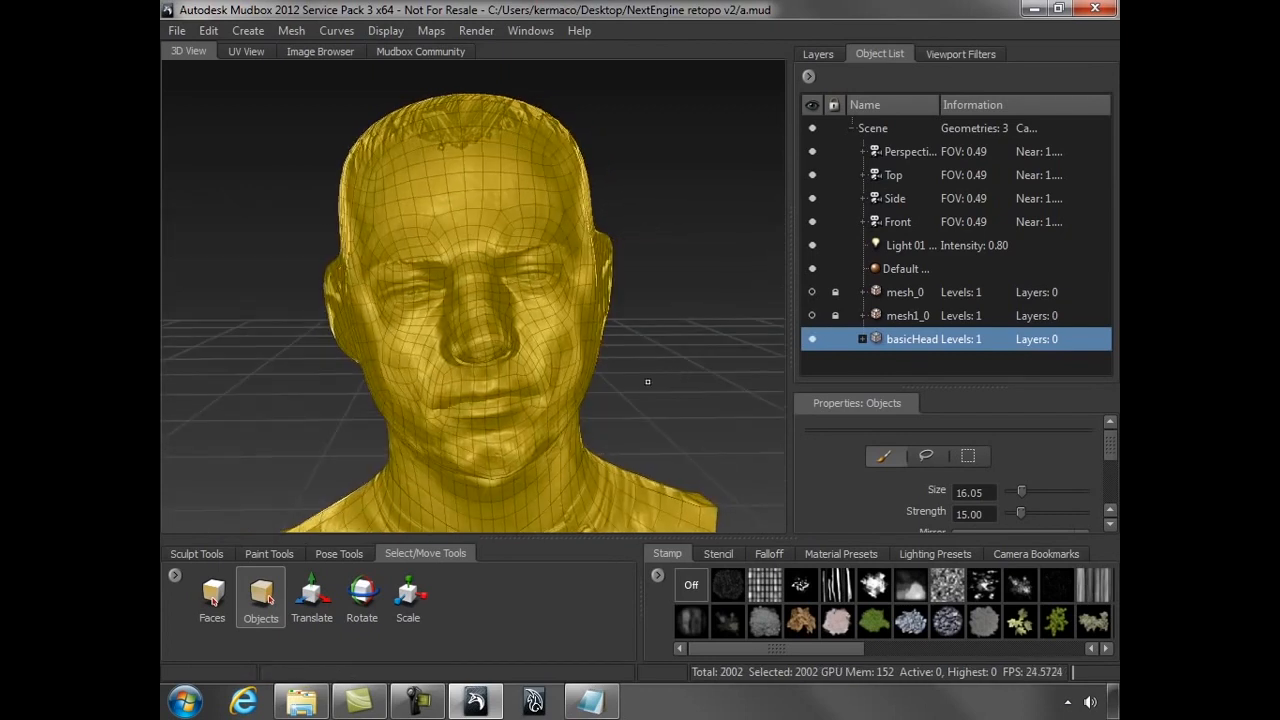
- Inspect the bump effect on basicHead and hide the disp_map layer among the paint layers
left_click(818, 54)
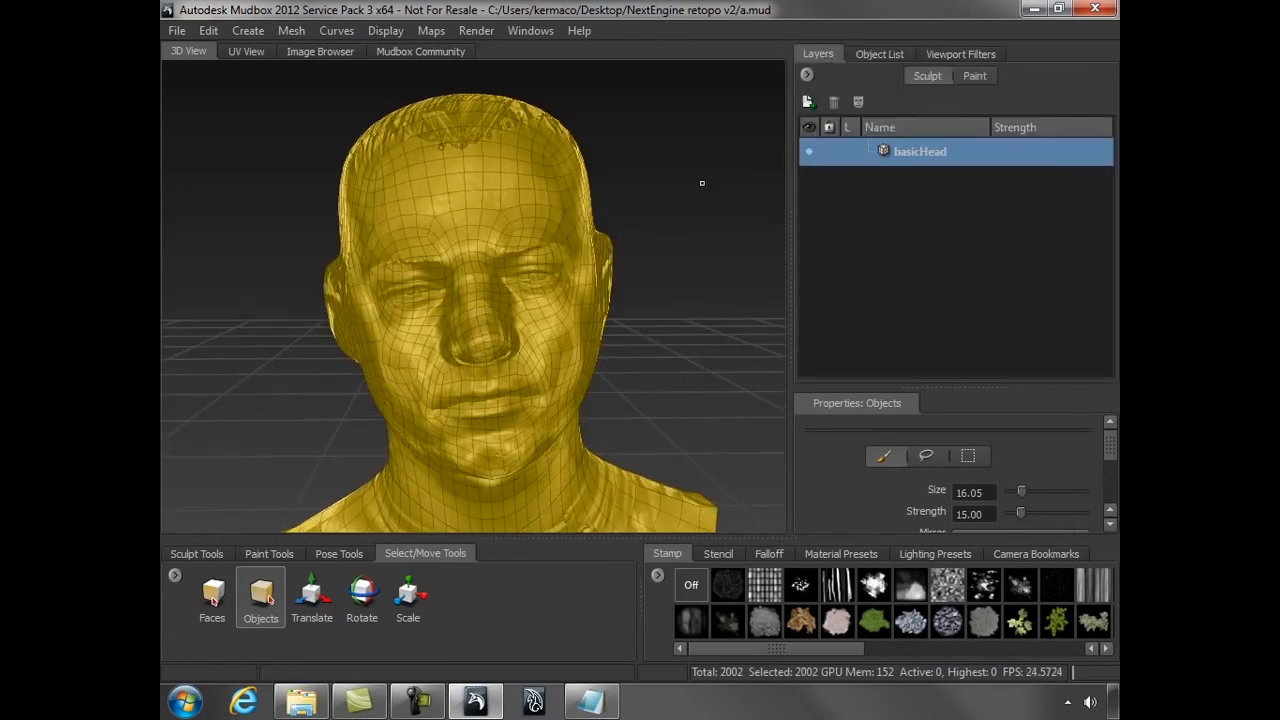
left_click_drag(674, 194, 751, 154, "alt")
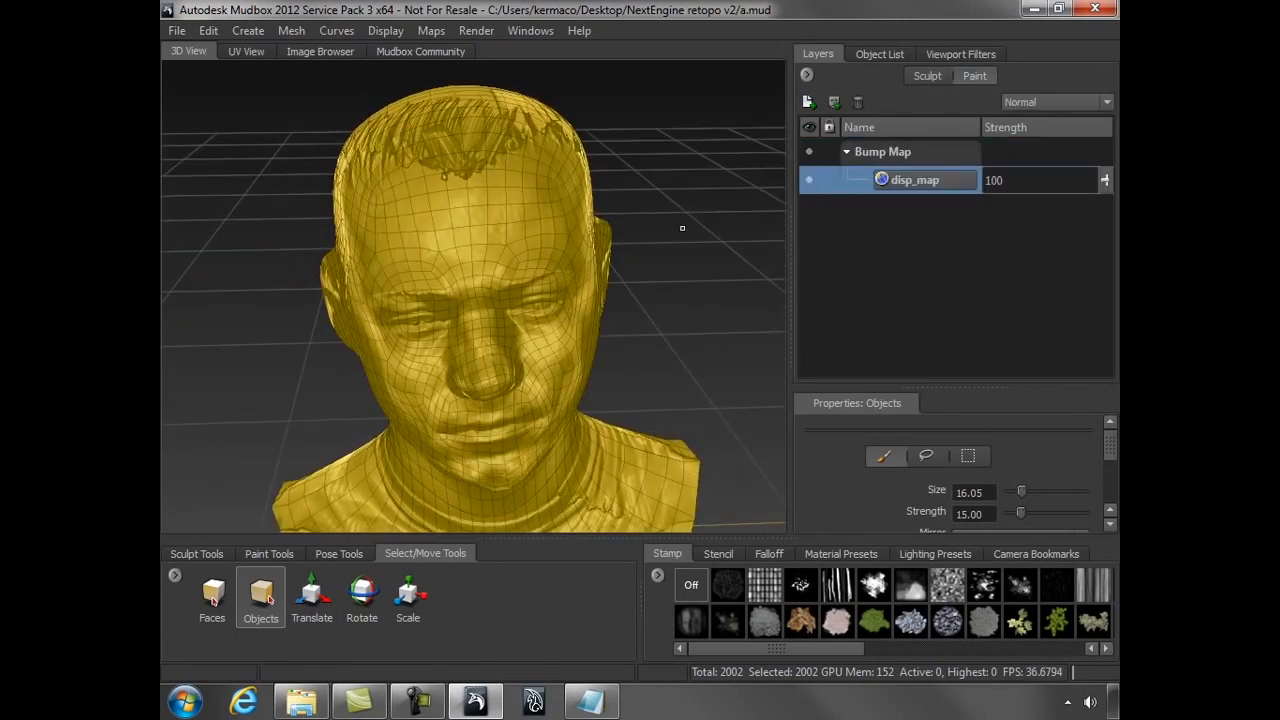
left_click_drag(669, 286, 750, 205, "alt")
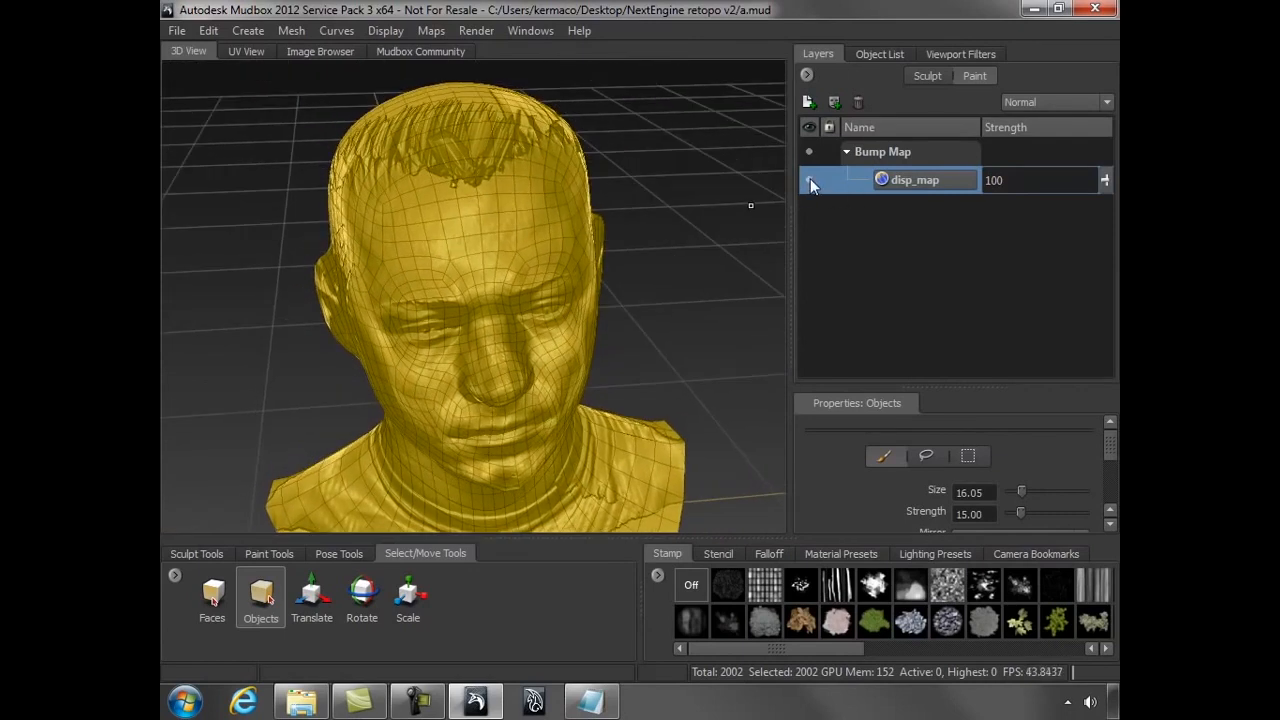
left_click(810, 180)
mouse_move(675, 287)
left_mouse_down("alt")
mouse_move(656, 278)
mouse_move(700, 298)
mouse_move(670, 290)
mouse_move(644, 247)
mouse_move(667, 240)
mouse_move(532, 315)
left_mouse_up("alt")
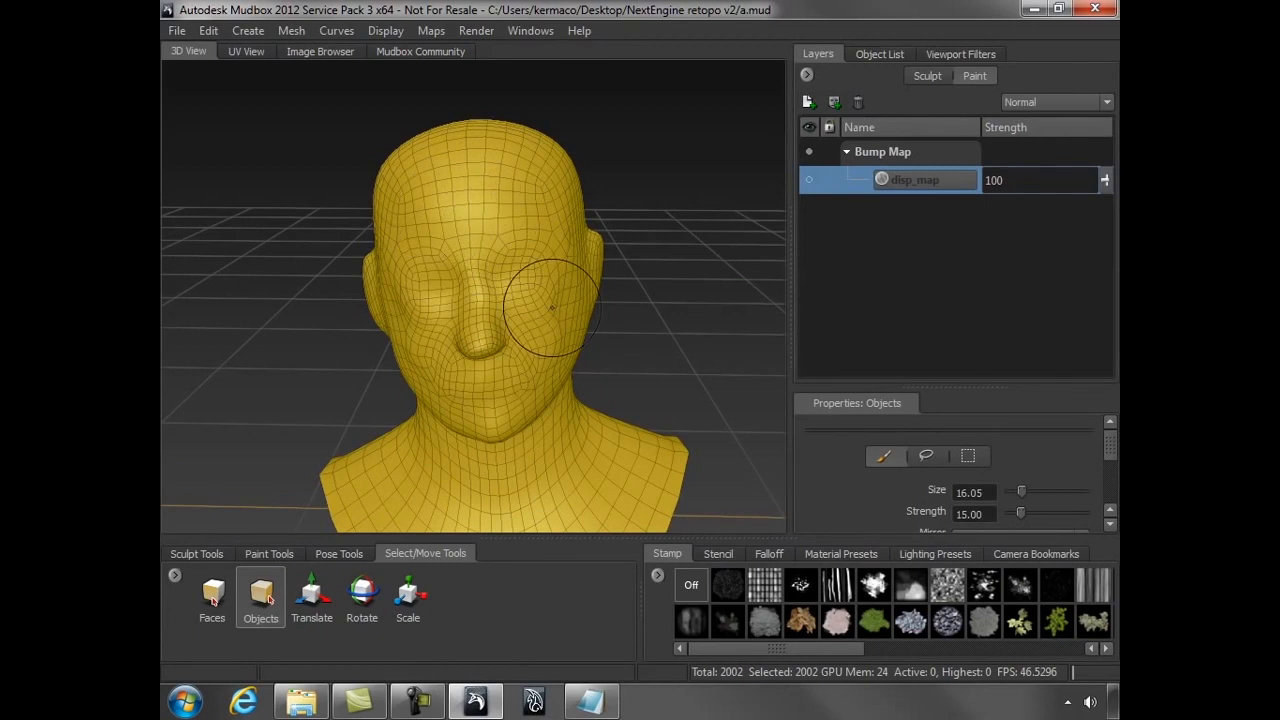
left_click_drag(672, 333, 688, 344, "alt")
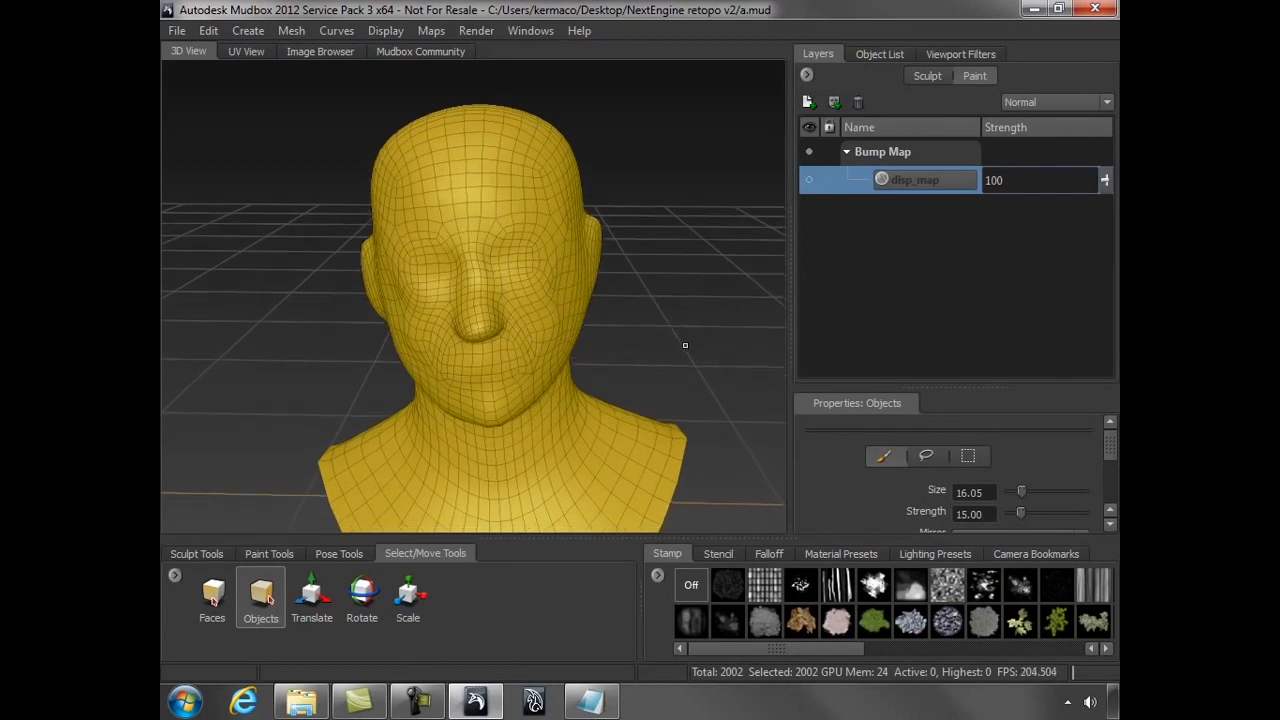
- Add four new subdivision levels to basicHead
left_click(882, 55)
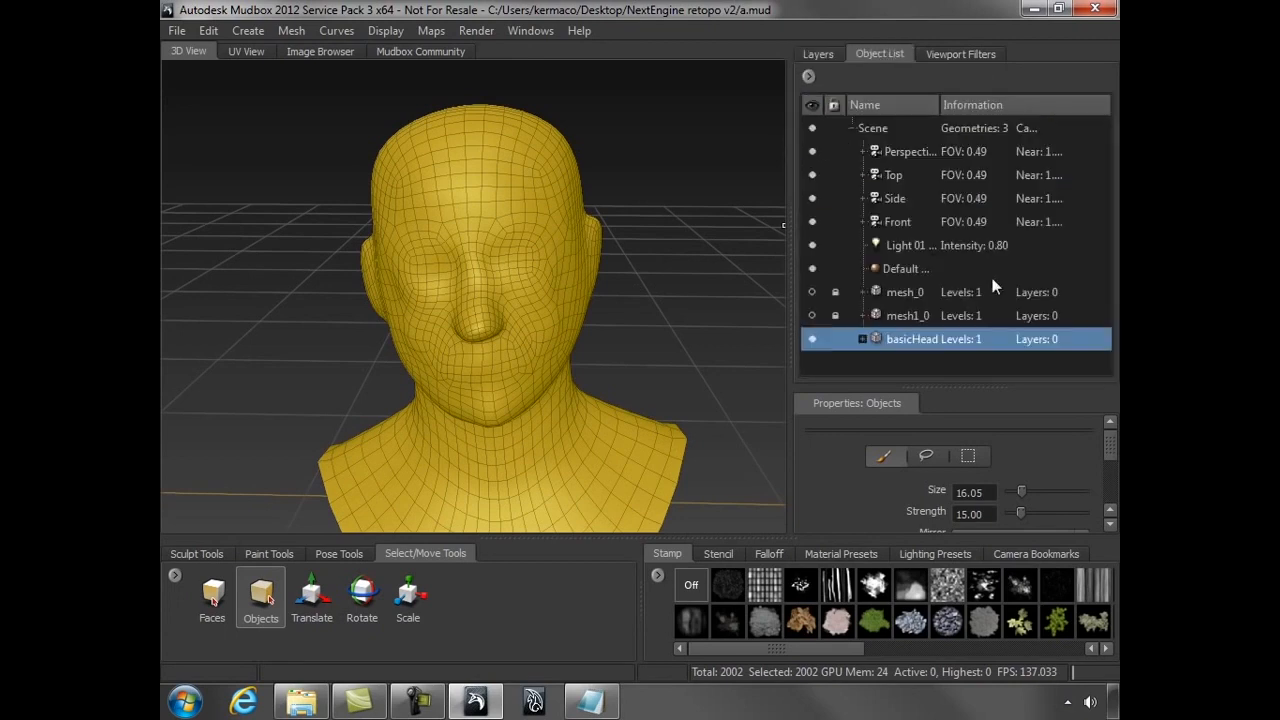
left_click(864, 292)
left_click(862, 338)
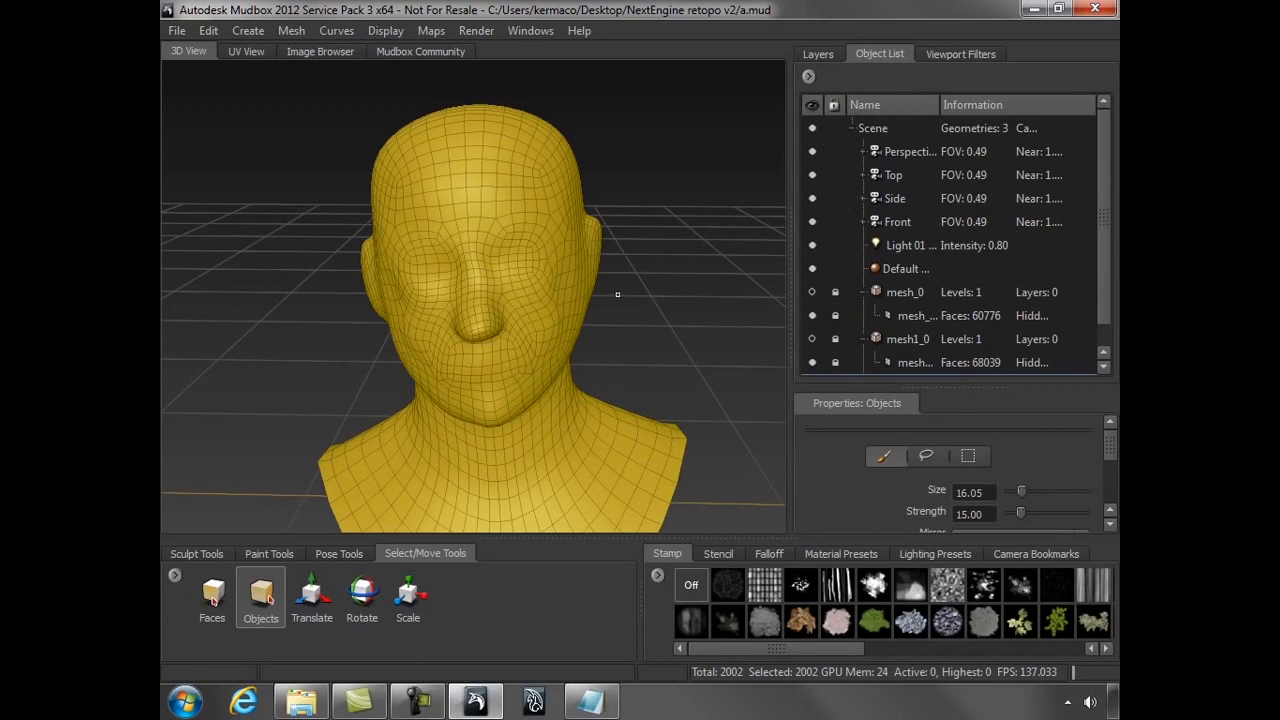
left_click(290, 31)
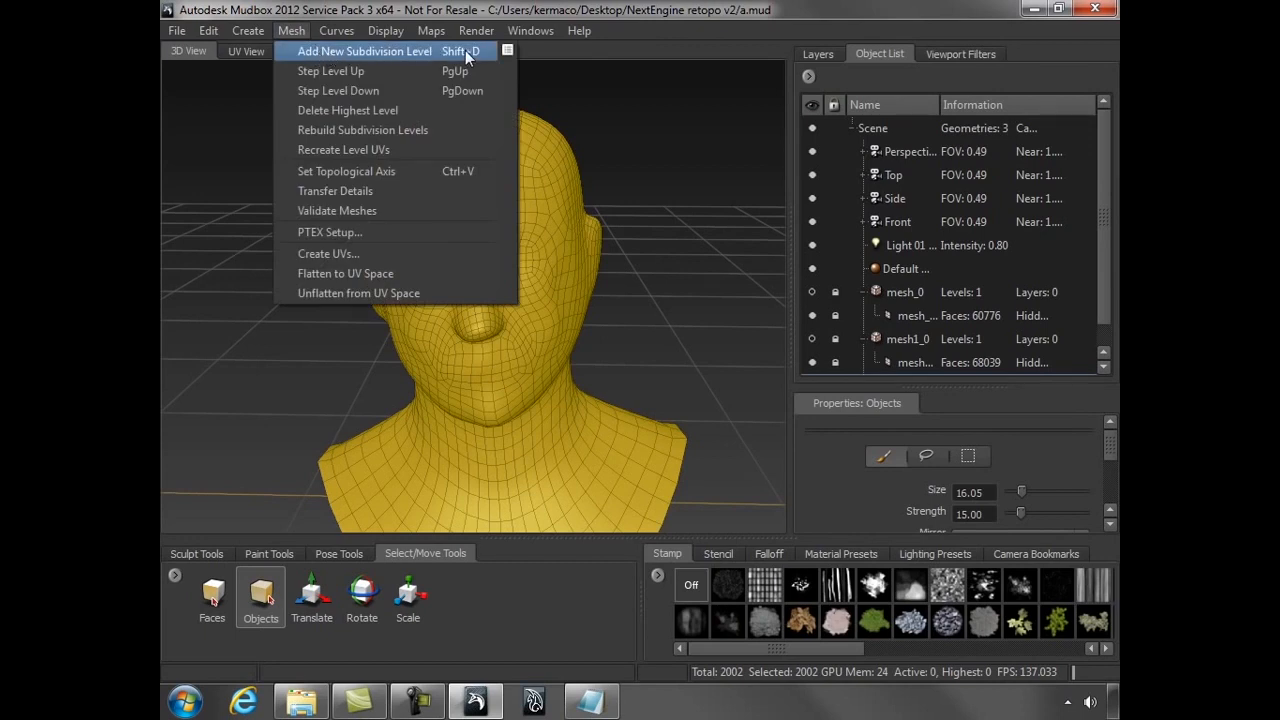
left_click(367, 51)
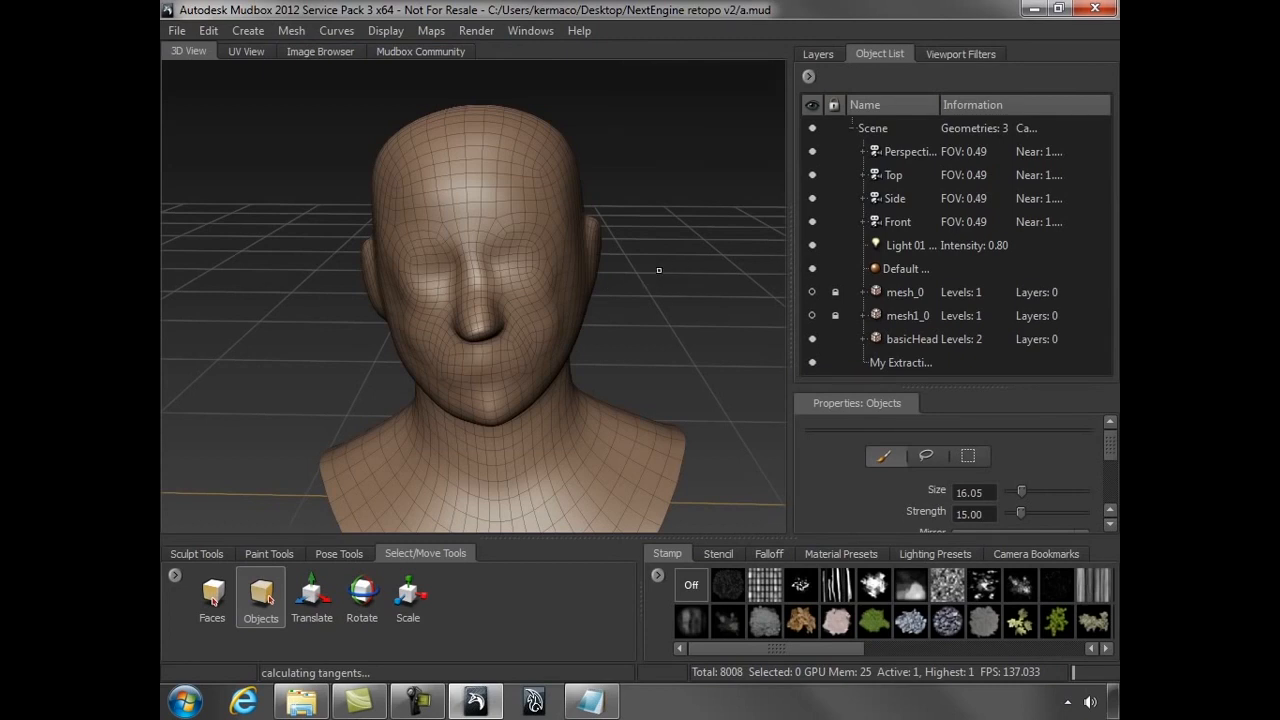
key("shift+d")
key("shift+d")
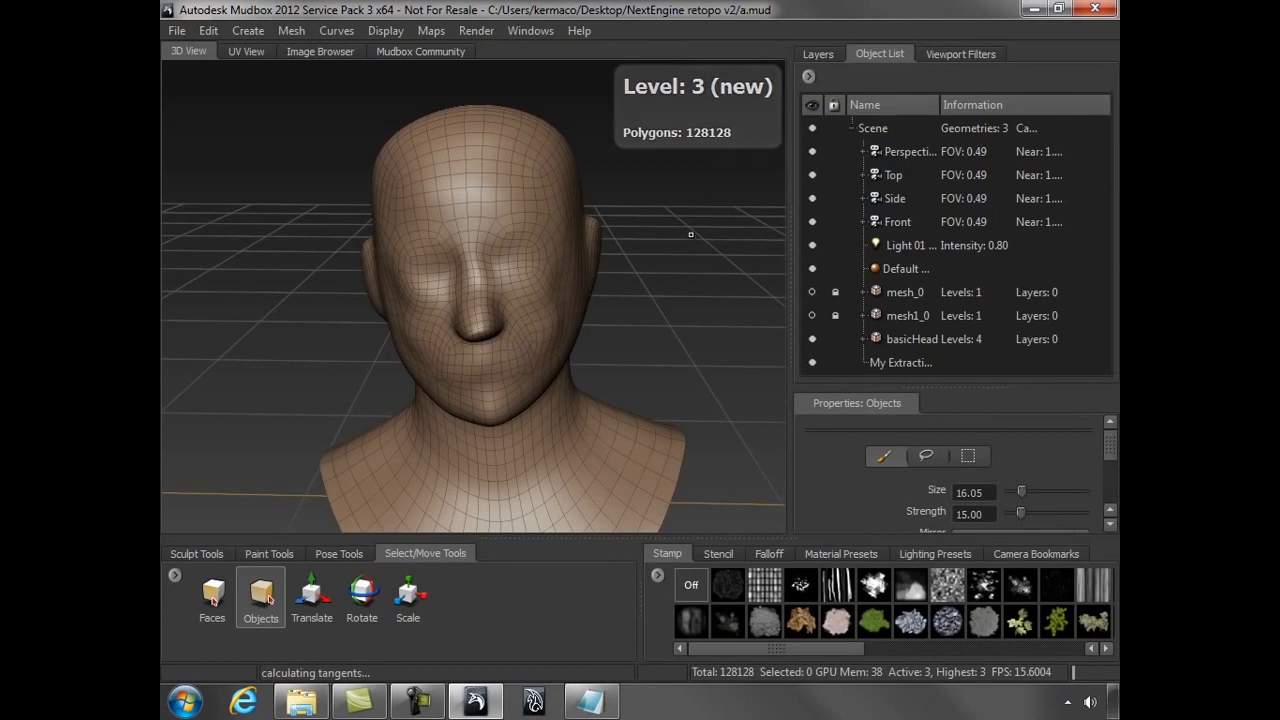
key("shift+d")
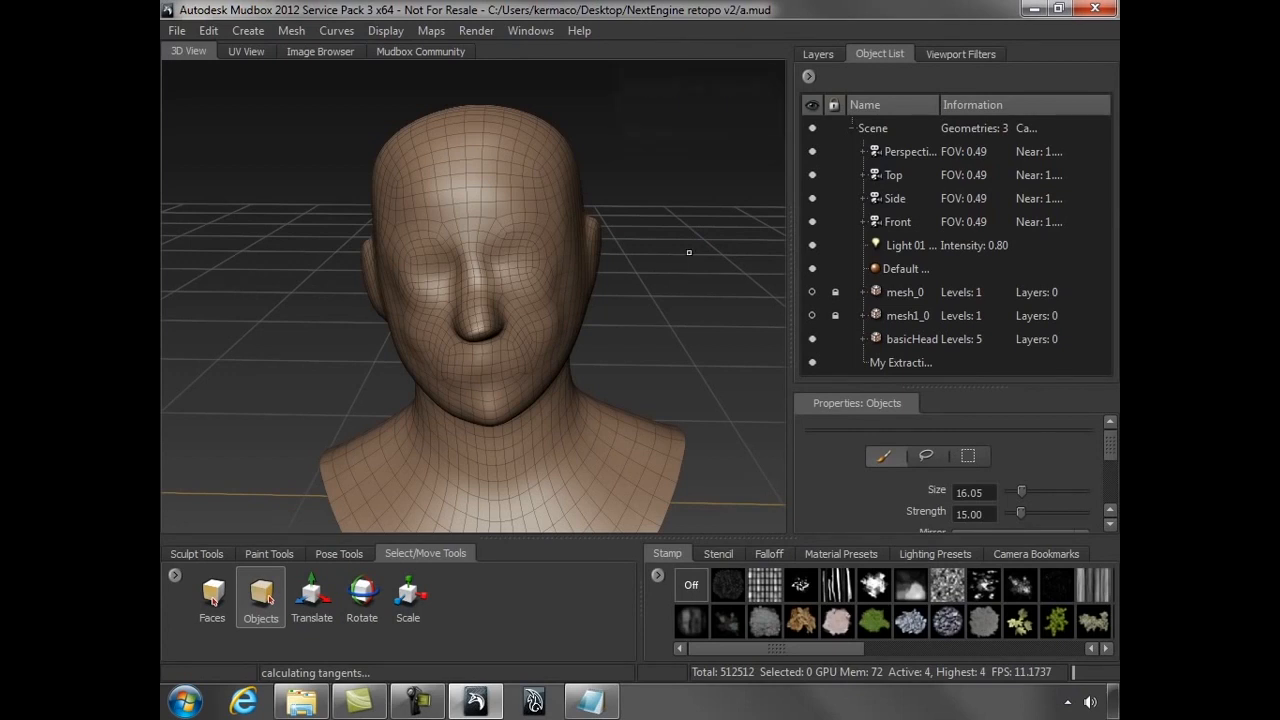
- Change the Limit Wireframe to Level value in the Render preferences to draw a denser wireframe on the head
left_click_drag(698, 204, 581, 116, "alt")
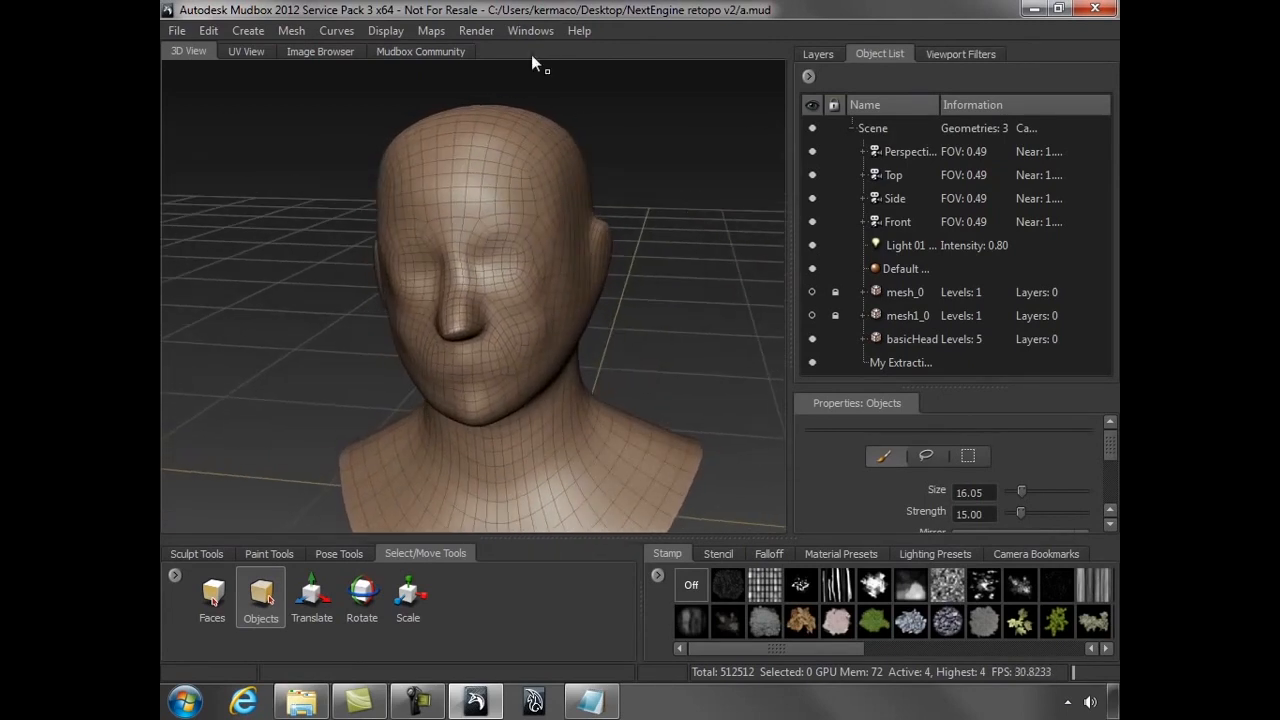
left_click(478, 32)
mouse_move(530, 31)
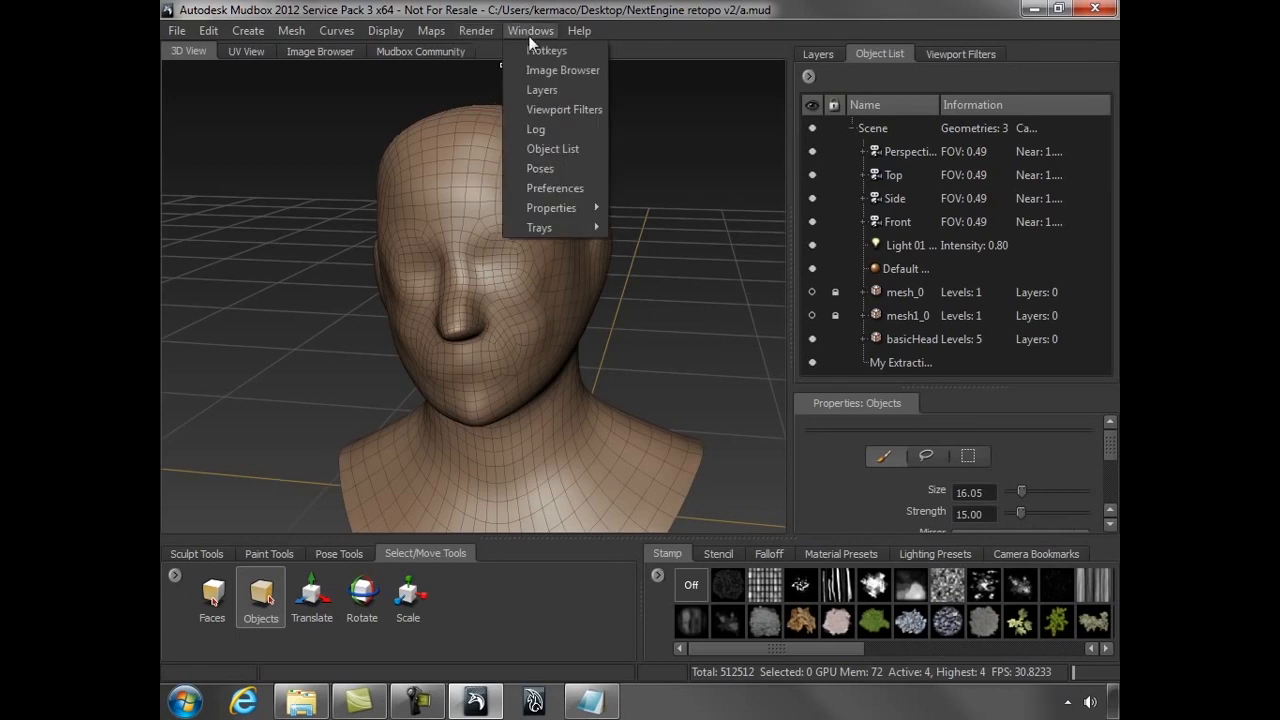
left_click(568, 188)
left_click(566, 214)
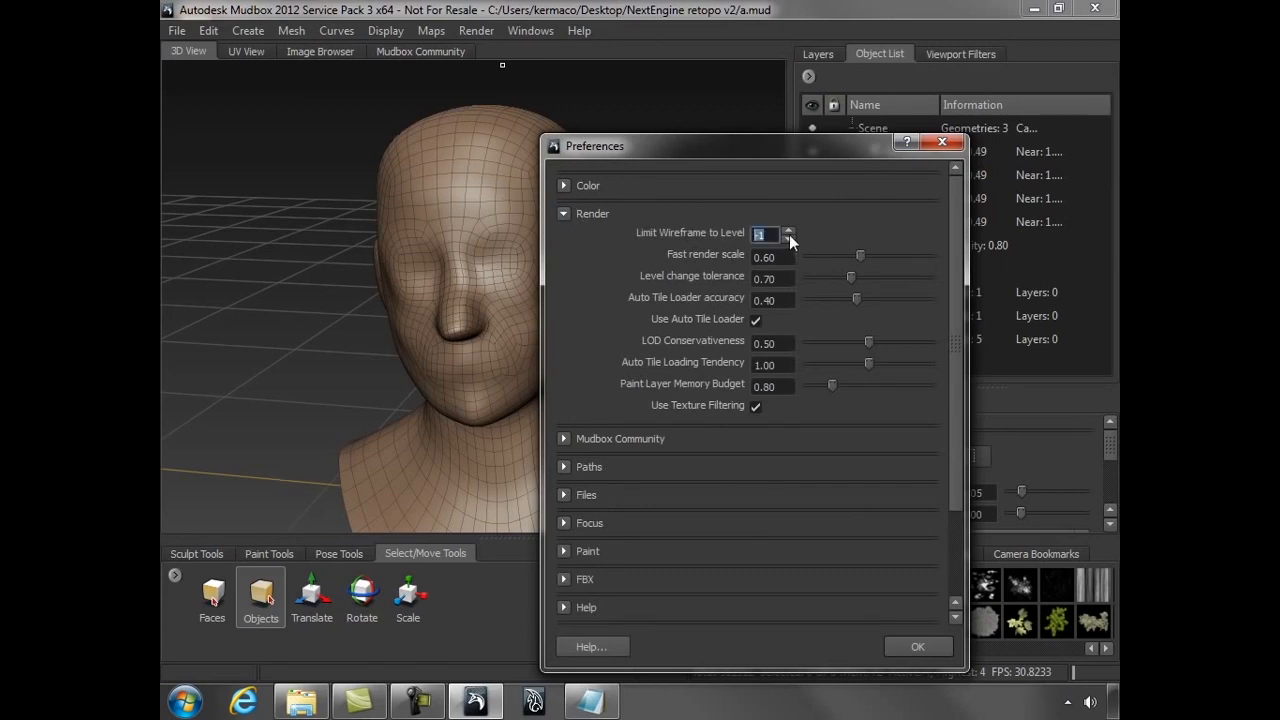
left_click(787, 230)
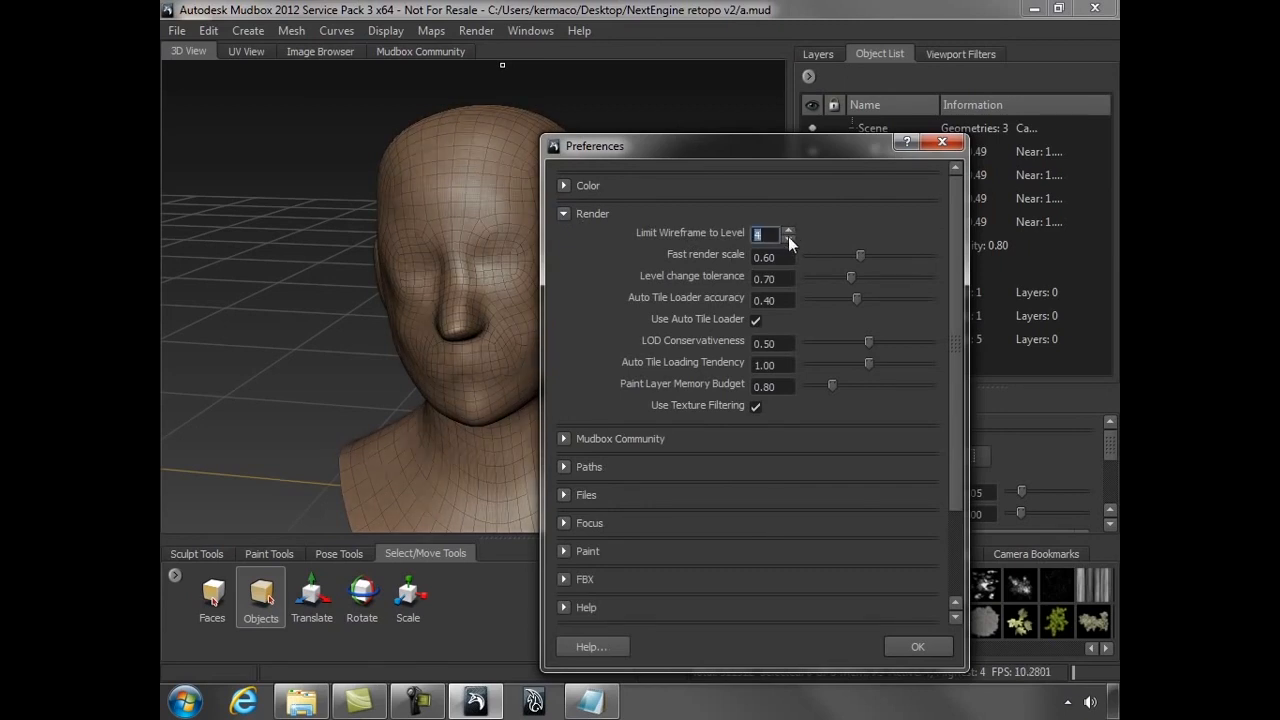
left_click(933, 650)
scroll(590, 302, "up", 5)
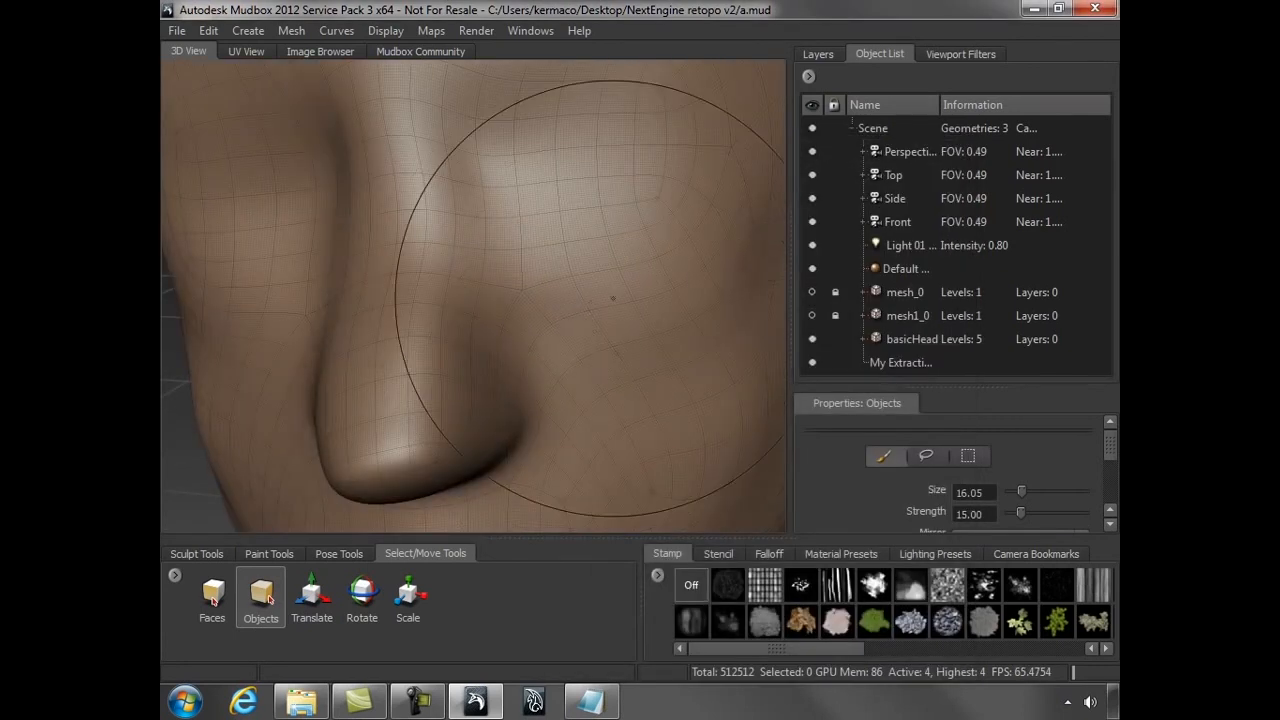
scroll(590, 302, "down", 10)
left_click_drag(662, 297, 631, 261, "alt")
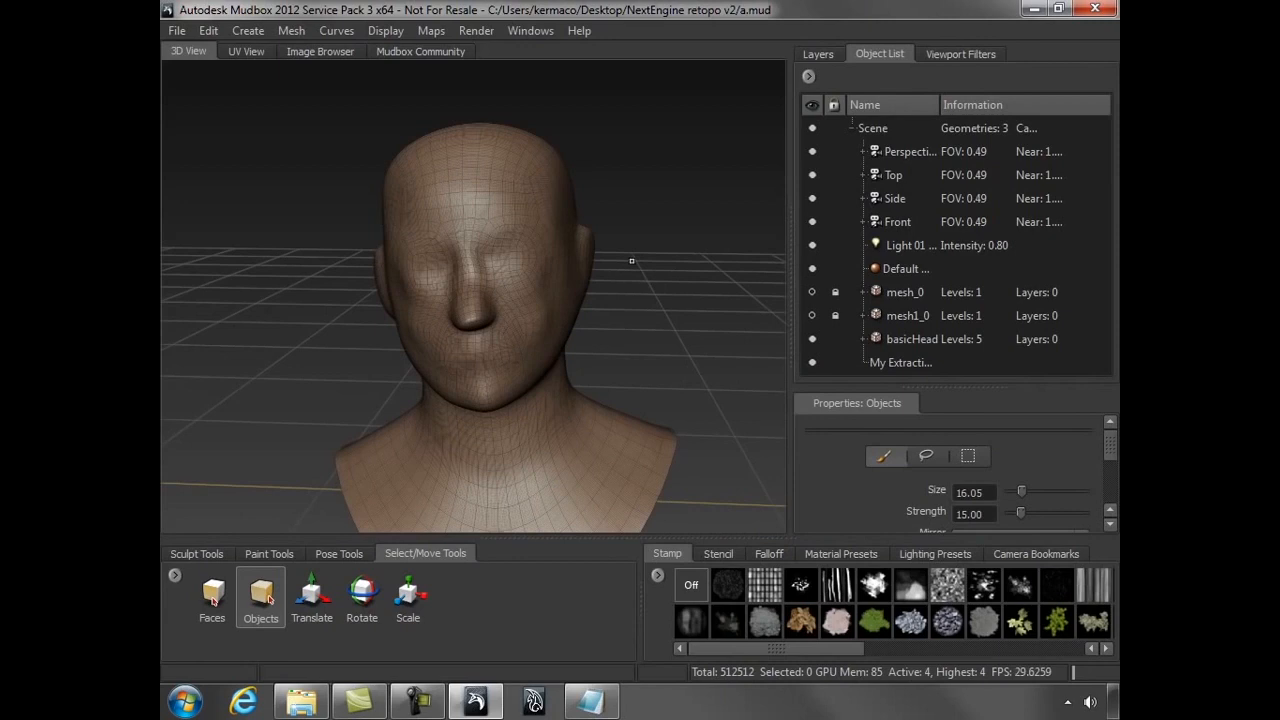
- Create a new Sculpt using Map operation with basicHead as the target mesh
left_click(433, 30)
mouse_move(466, 69)
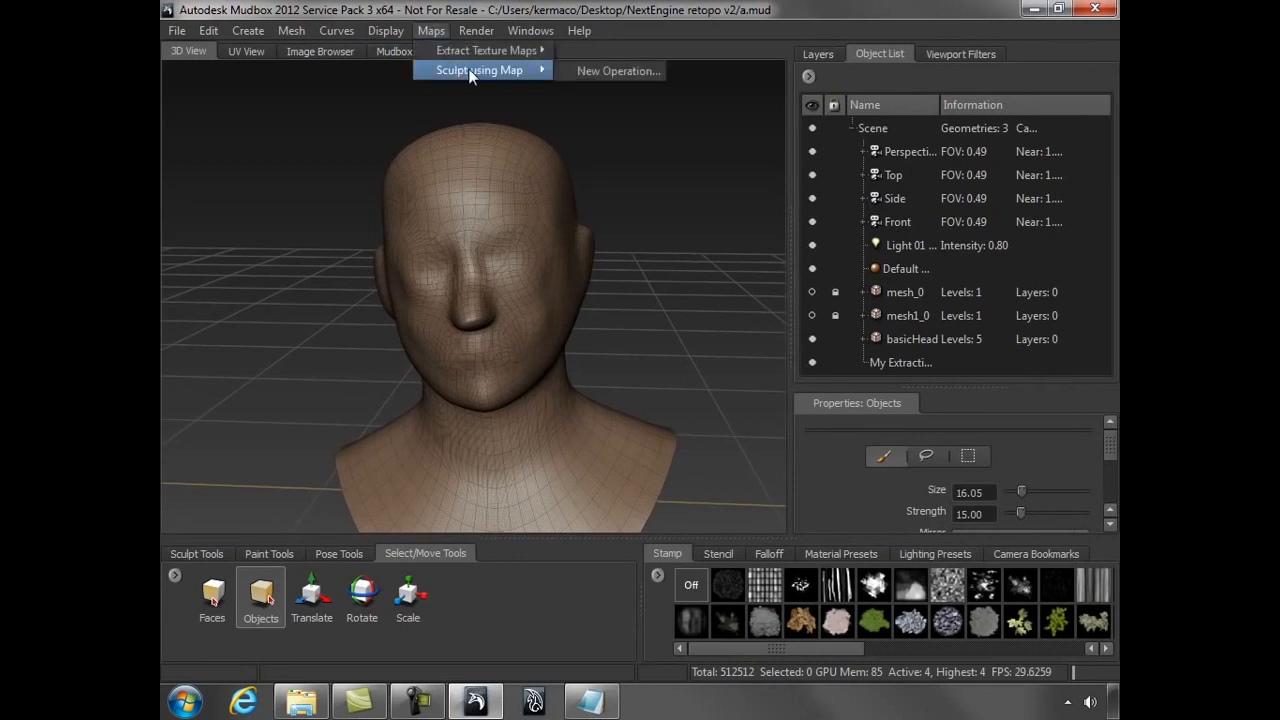
left_click(604, 71)
left_click_drag(680, 242, 845, 92)
left_click(929, 140)
left_click(854, 166)
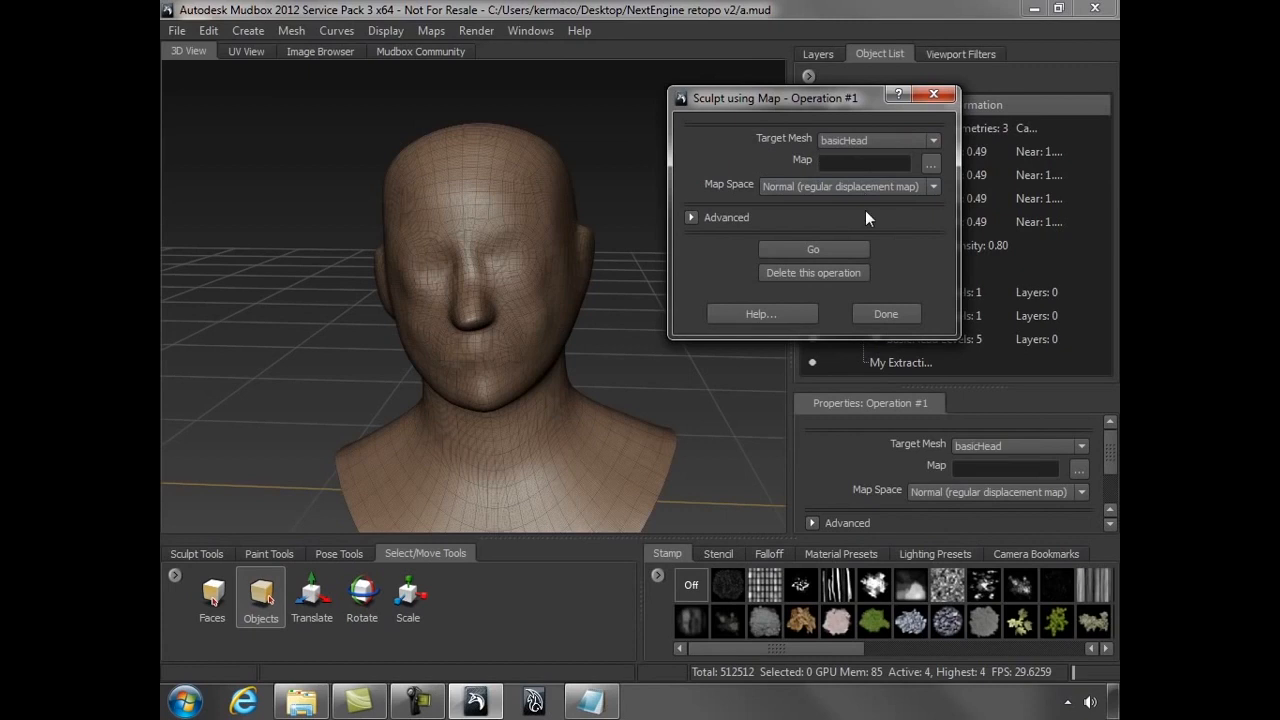
- Load disp_map.exr as the map, run the sculpt operation on the head and close its settings
left_click(930, 163)
left_click_drag(842, 266, 847, 376)
left_click(621, 330)
left_click(697, 498)
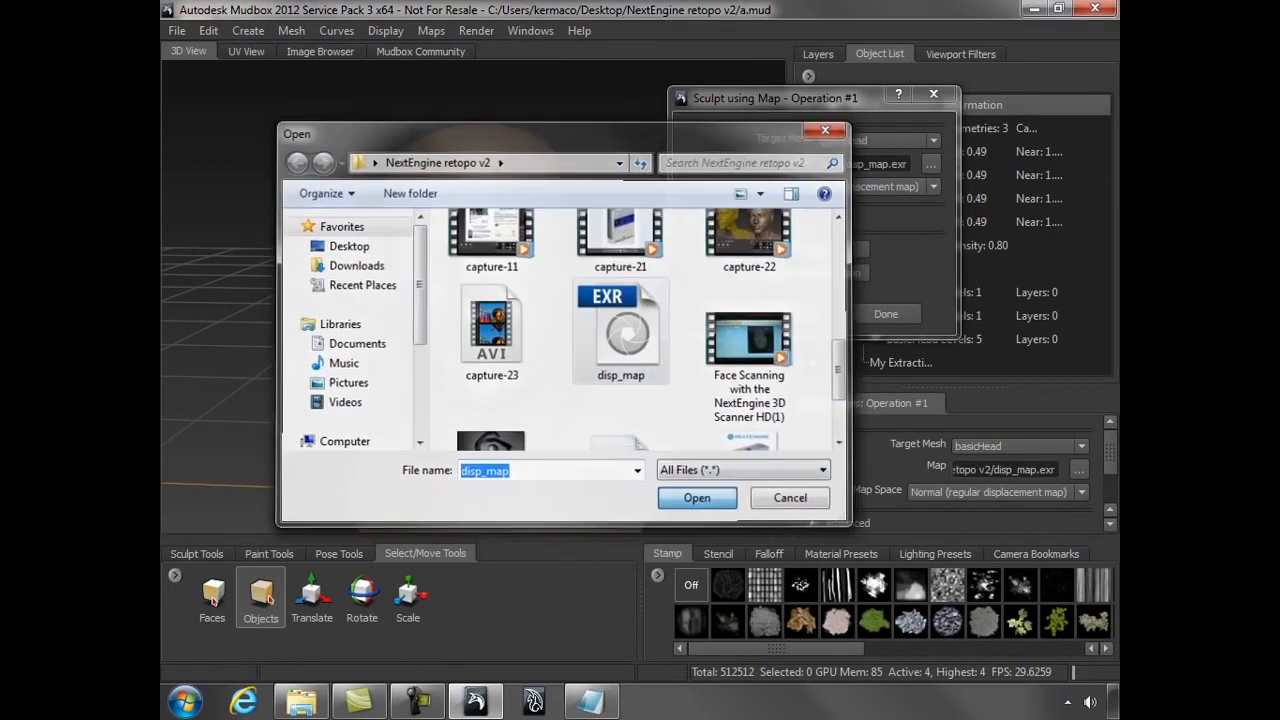
left_click(814, 250)
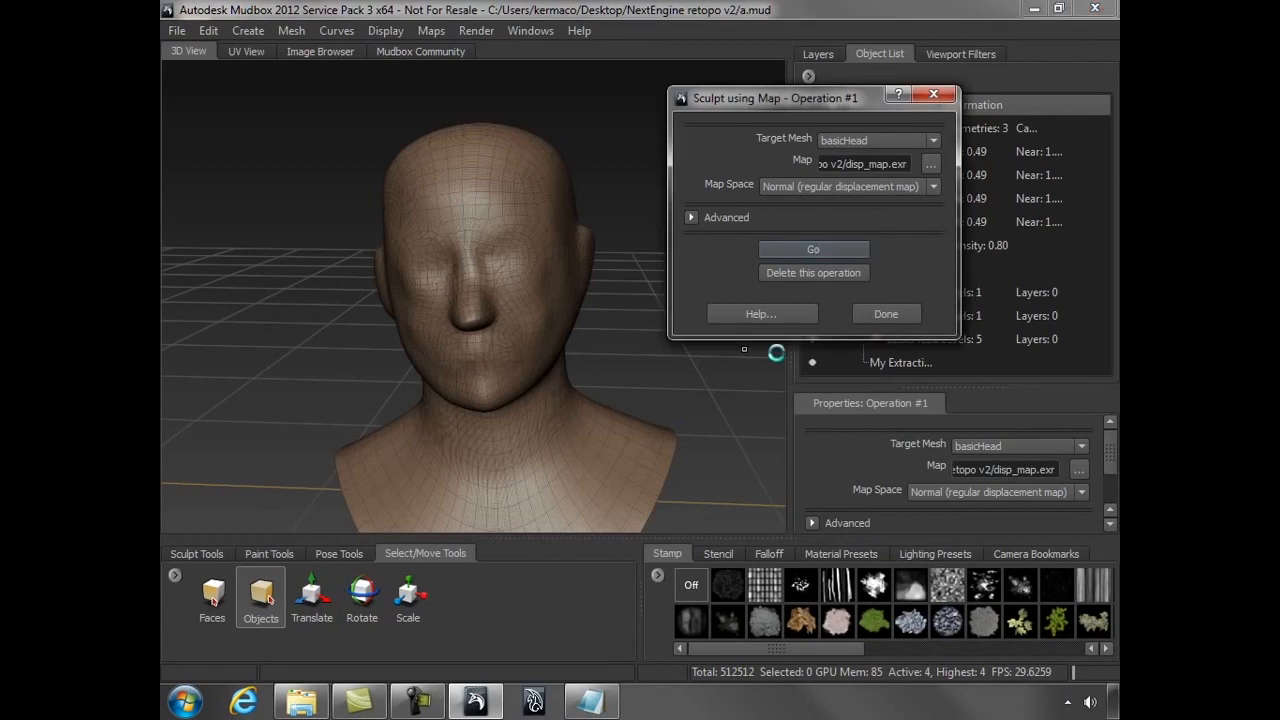
left_click(886, 315)
scroll(660, 332, "up", 5)
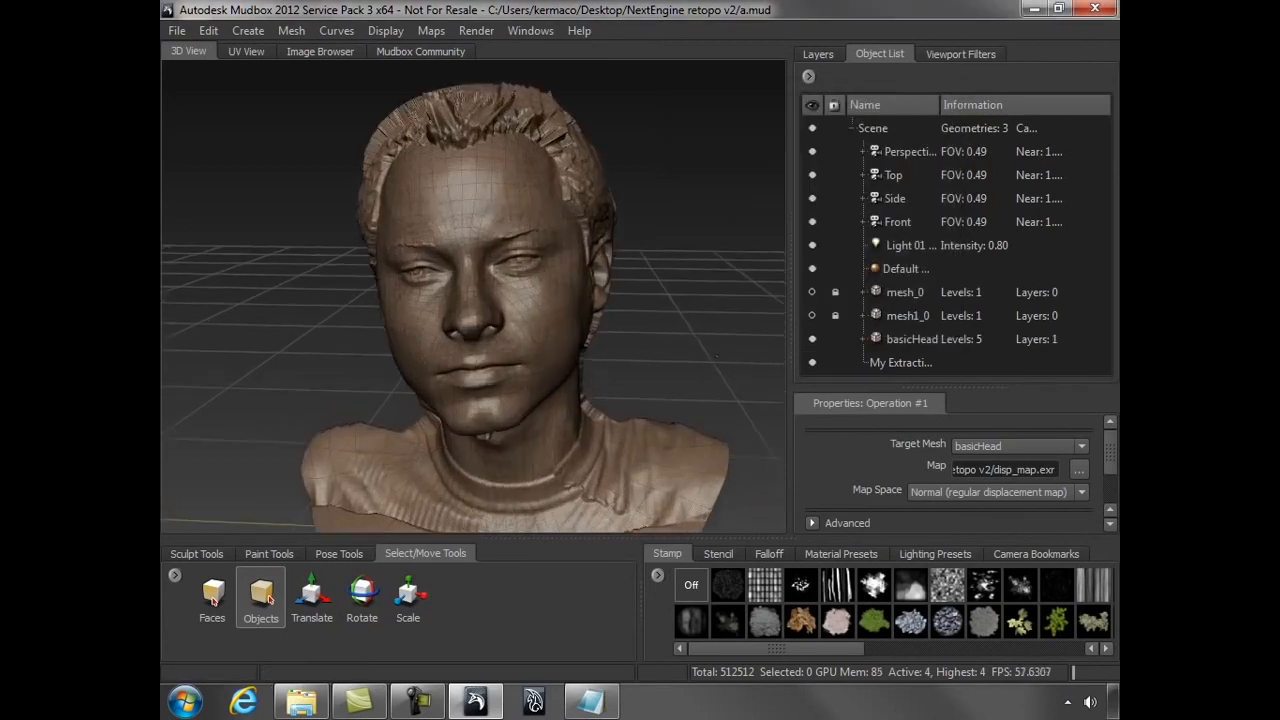
- Smooth out the jagged artifacts beneath the chin with the Smooth brush
mouse_move(732, 346)
left_mouse_down("alt")
mouse_move(662, 340)
mouse_move(746, 351)
mouse_move(673, 262)
mouse_move(592, 291)
left_mouse_up("alt")
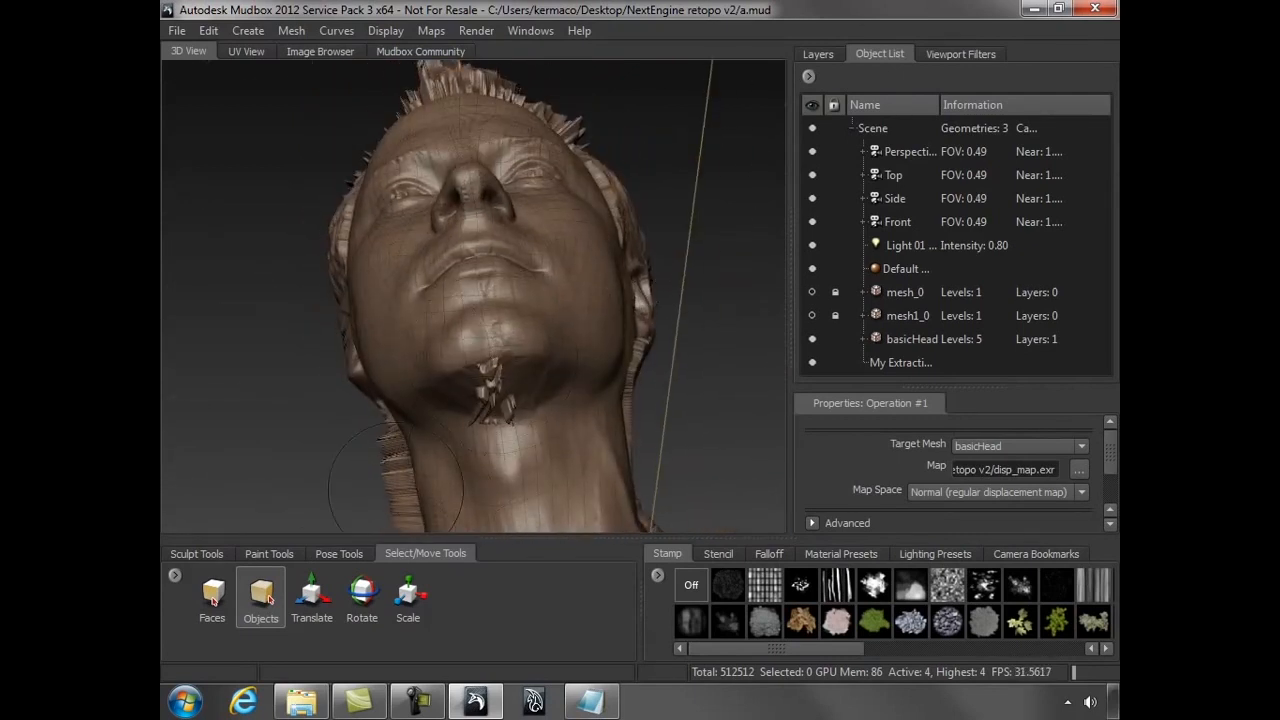
left_click(197, 556)
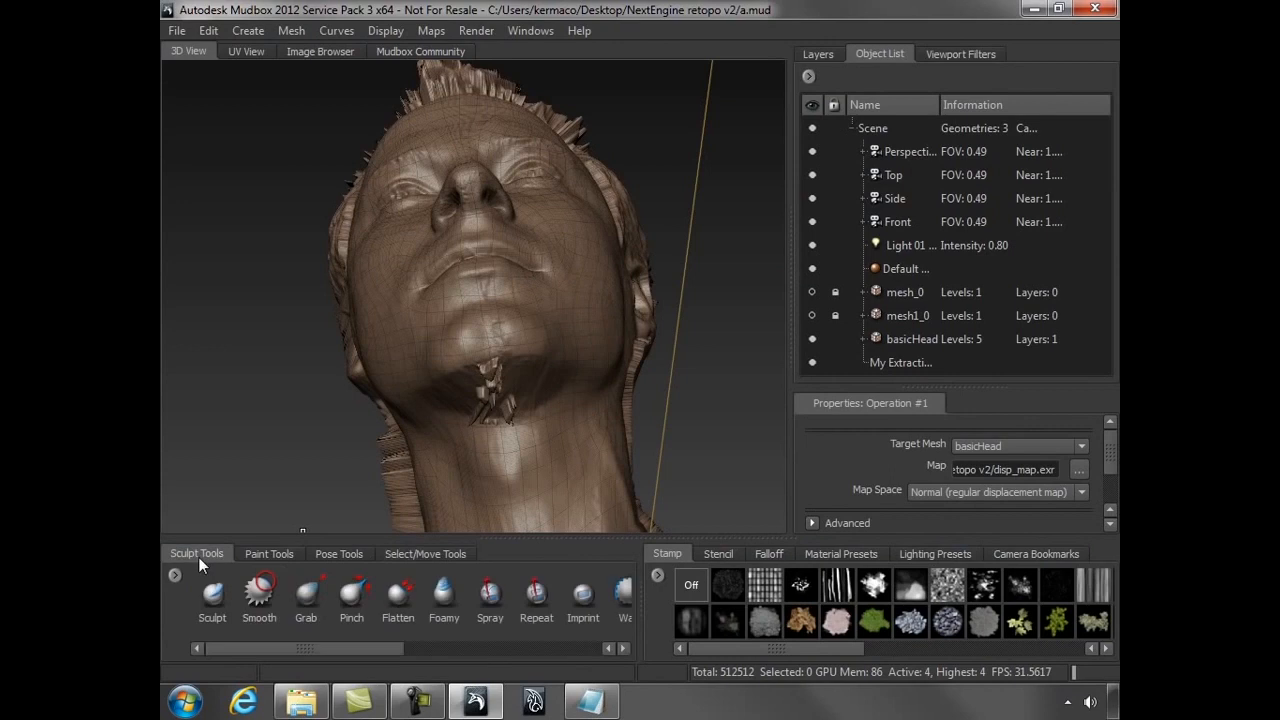
left_click(259, 595)
left_click_drag(525, 400, 482, 400)
mouse_move(711, 362)
left_mouse_down("alt")
mouse_move(711, 343)
mouse_move(500, 315)
left_mouse_up("alt")
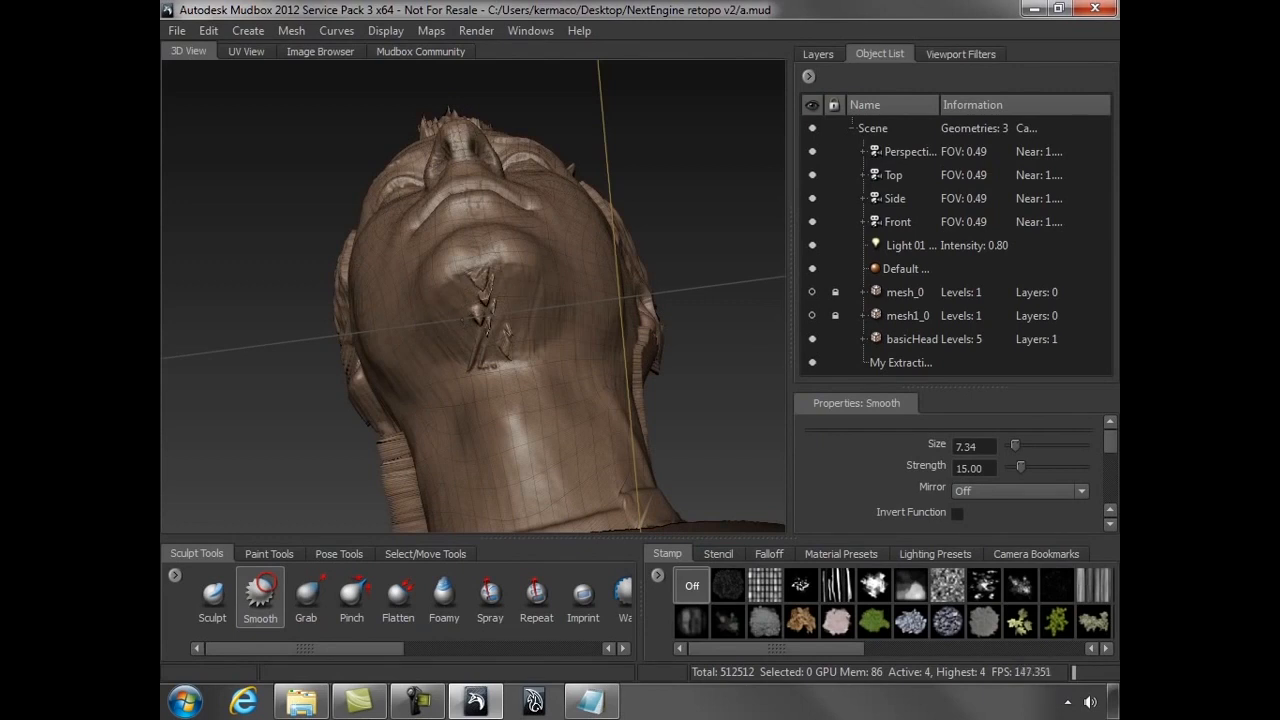
left_click_drag(485, 294, 482, 279)
left_click_drag(478, 358, 487, 344)
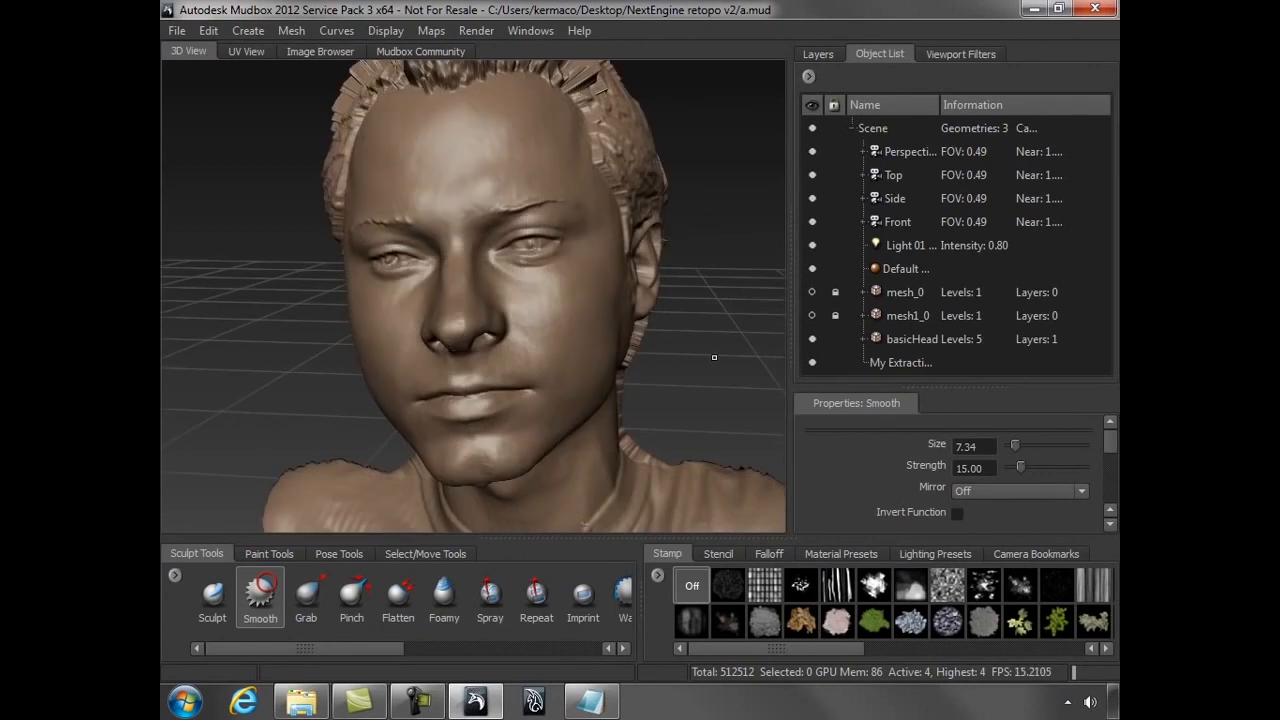
- Pick the Flatten brush for the chin area and smooth the small bump on the front of the chin
left_click_drag(714, 357, 484, 347, "alt")
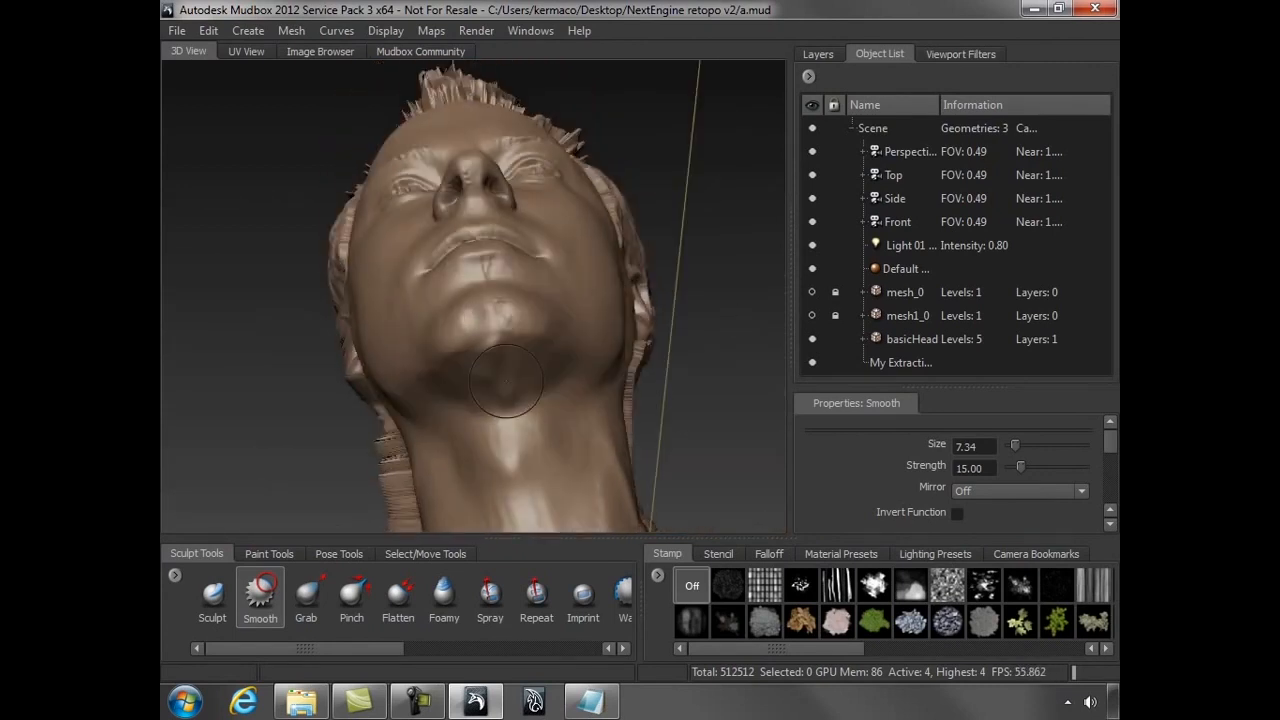
left_click(400, 607)
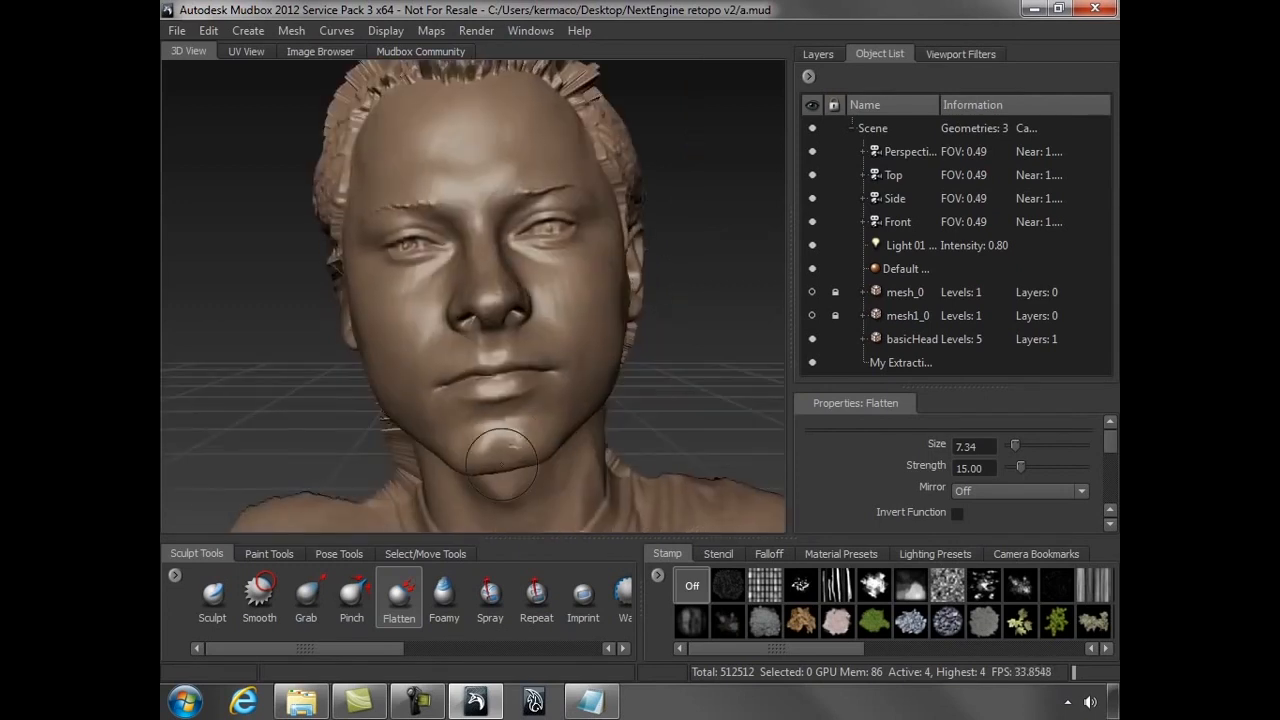
left_click_drag(513, 447, 511, 438, "shift")
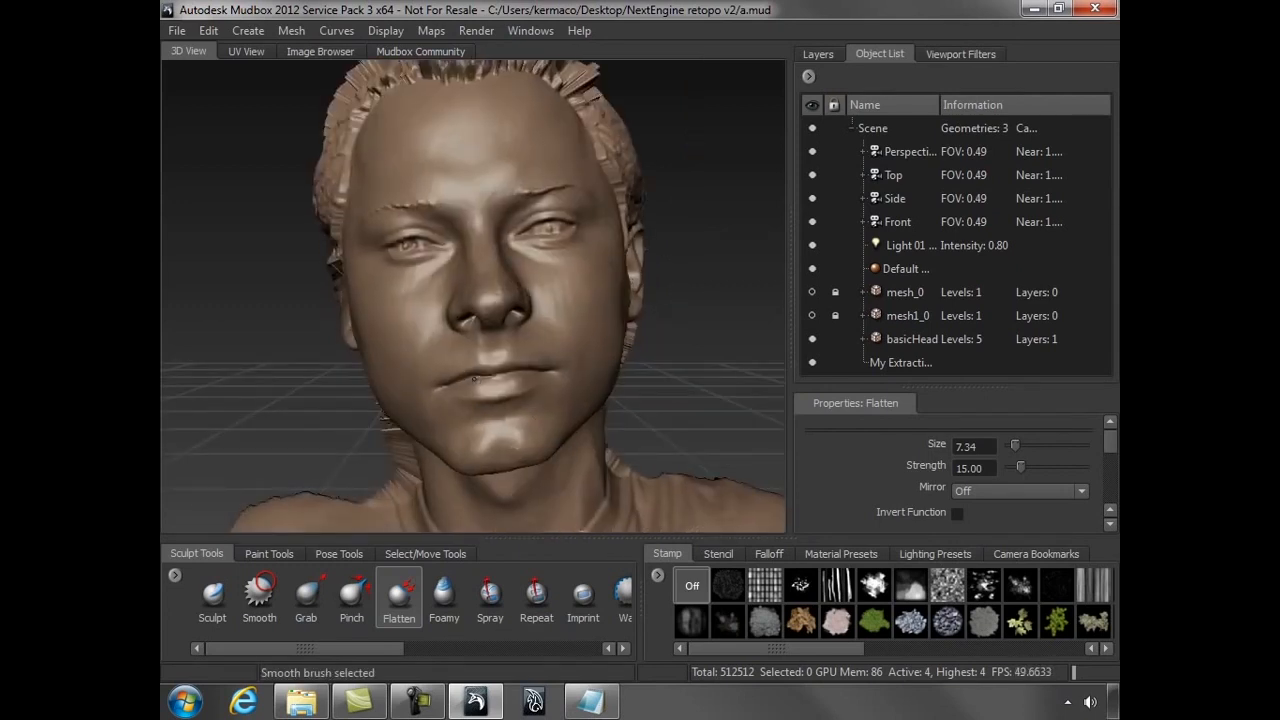
- Examine the sculpted head from the side and view the scan's face photo in the Image Browser
left_click_drag(488, 209, 722, 316, "alt")
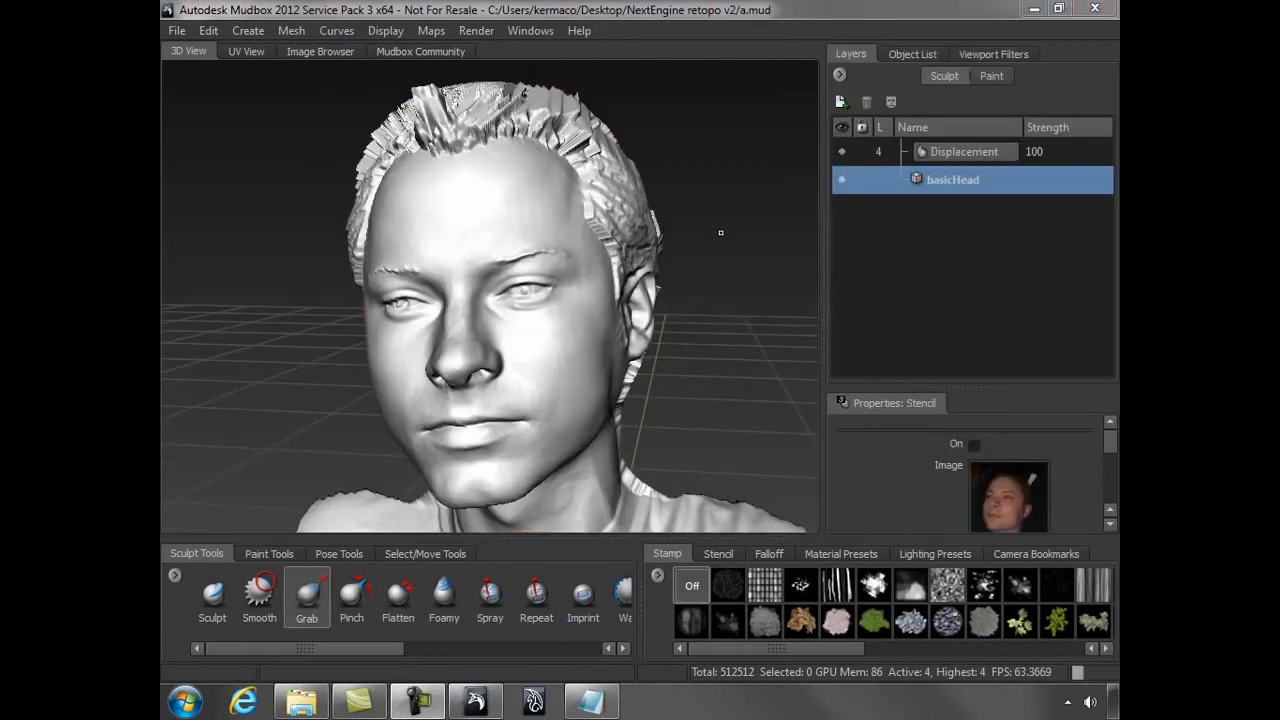
mouse_move(620, 290)
left_mouse_down("alt")
mouse_move(672, 290)
mouse_move(604, 308)
left_mouse_up("alt")
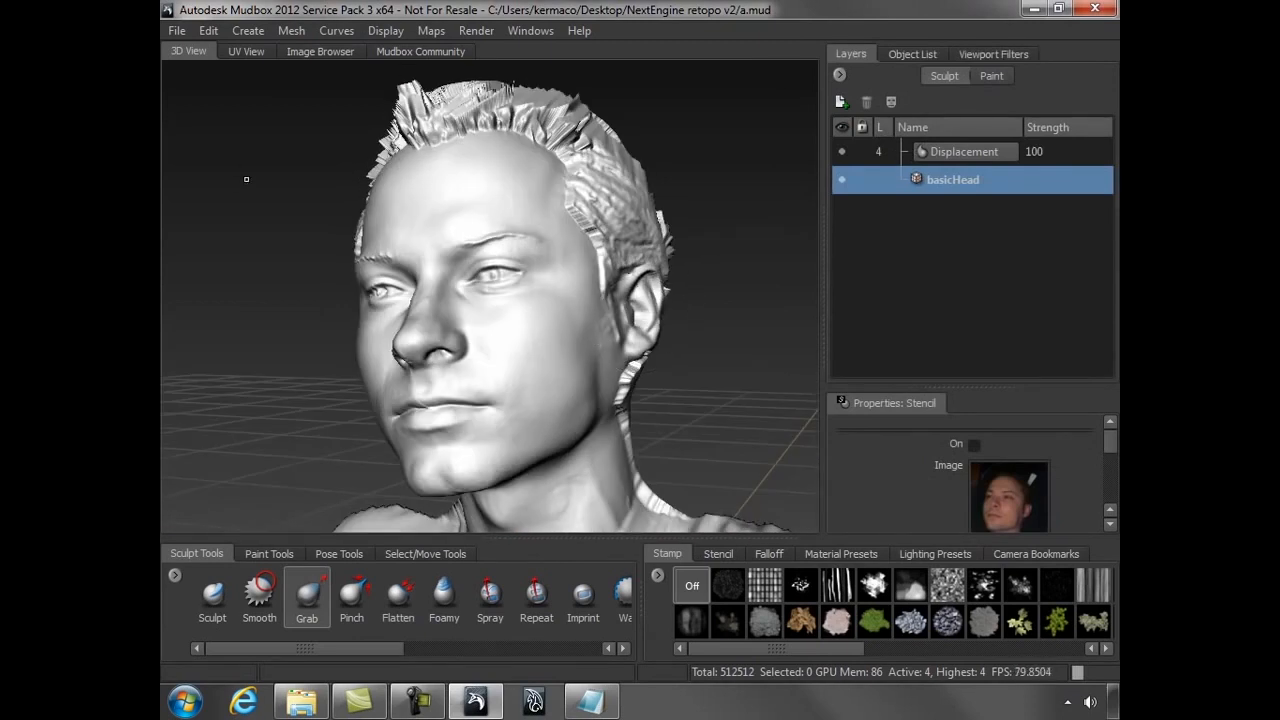
left_click(320, 53)
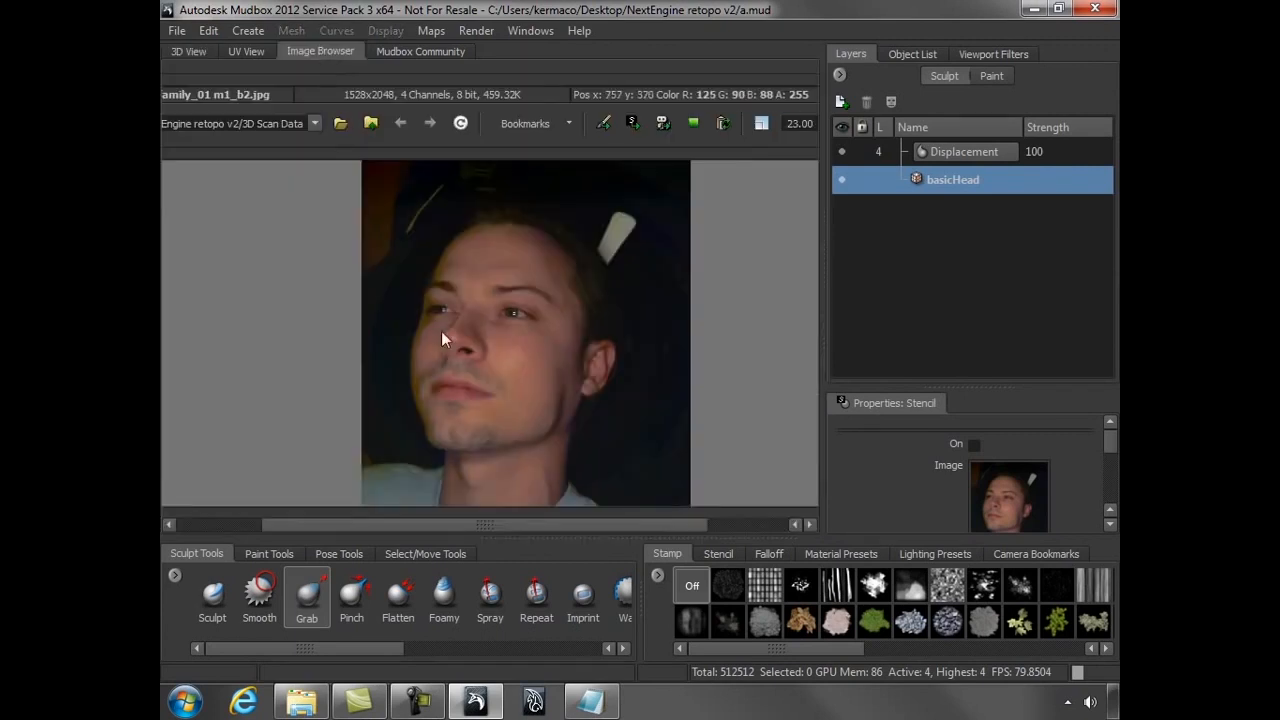
- Set the face photo as a stencil, choose the Projection brush and align the head with the photo
left_click(632, 122)
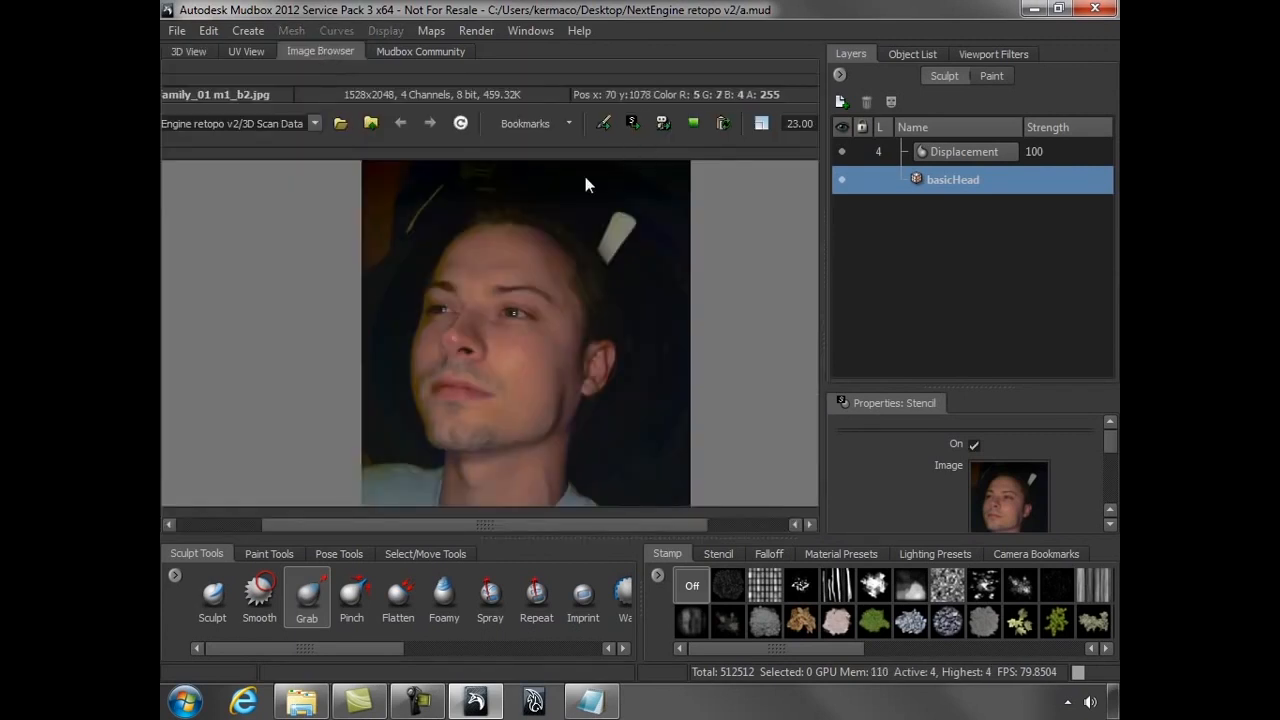
left_click(191, 52)
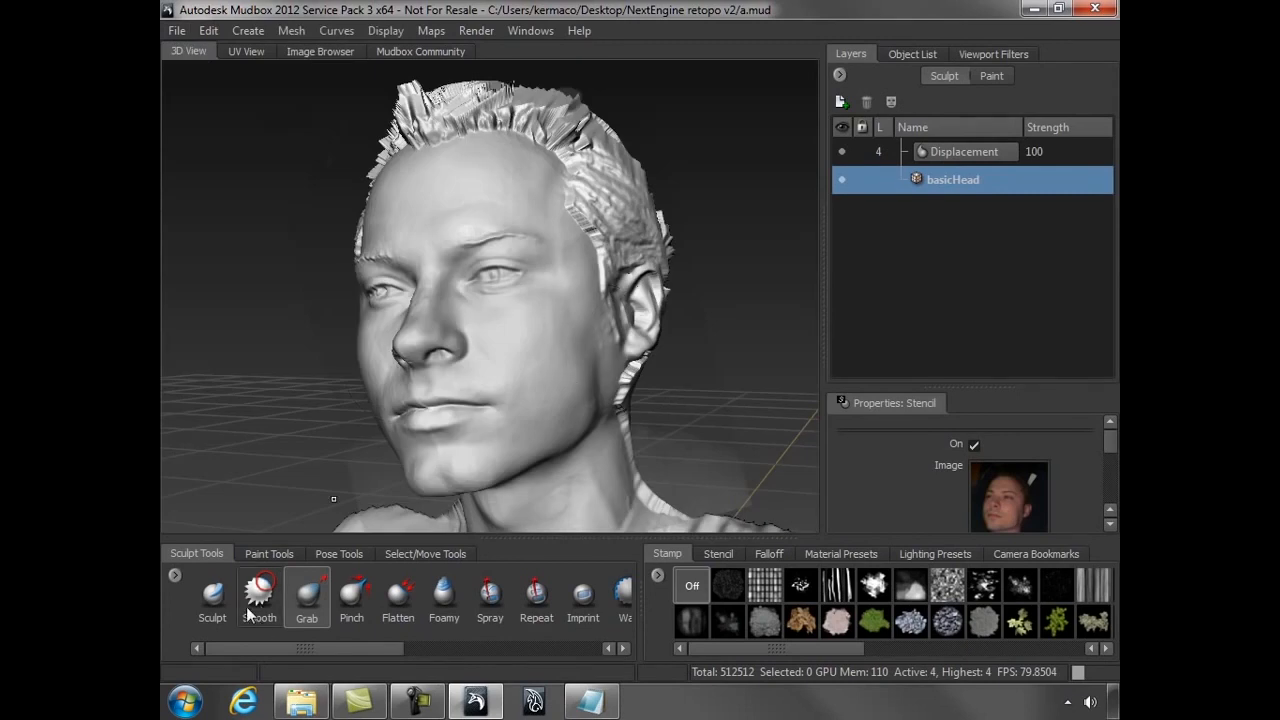
left_click(269, 553)
left_click(284, 595)
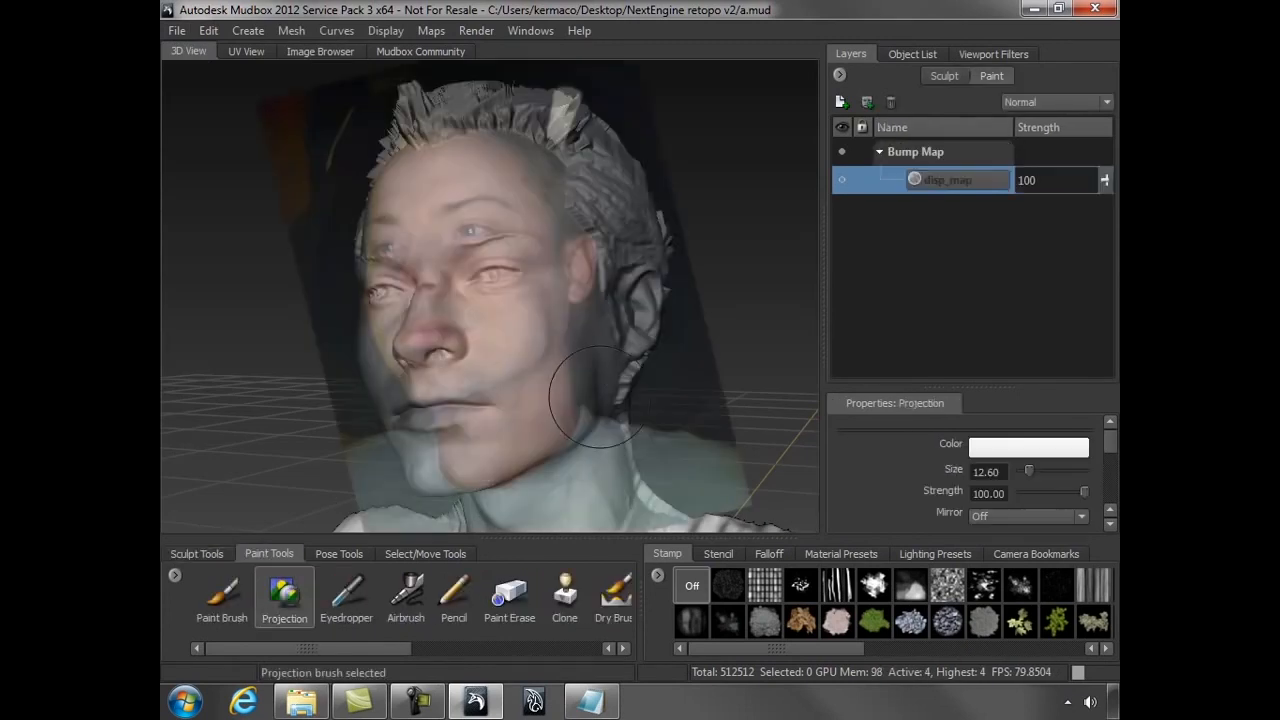
left_click_drag(598, 410, 631, 355, "alt")
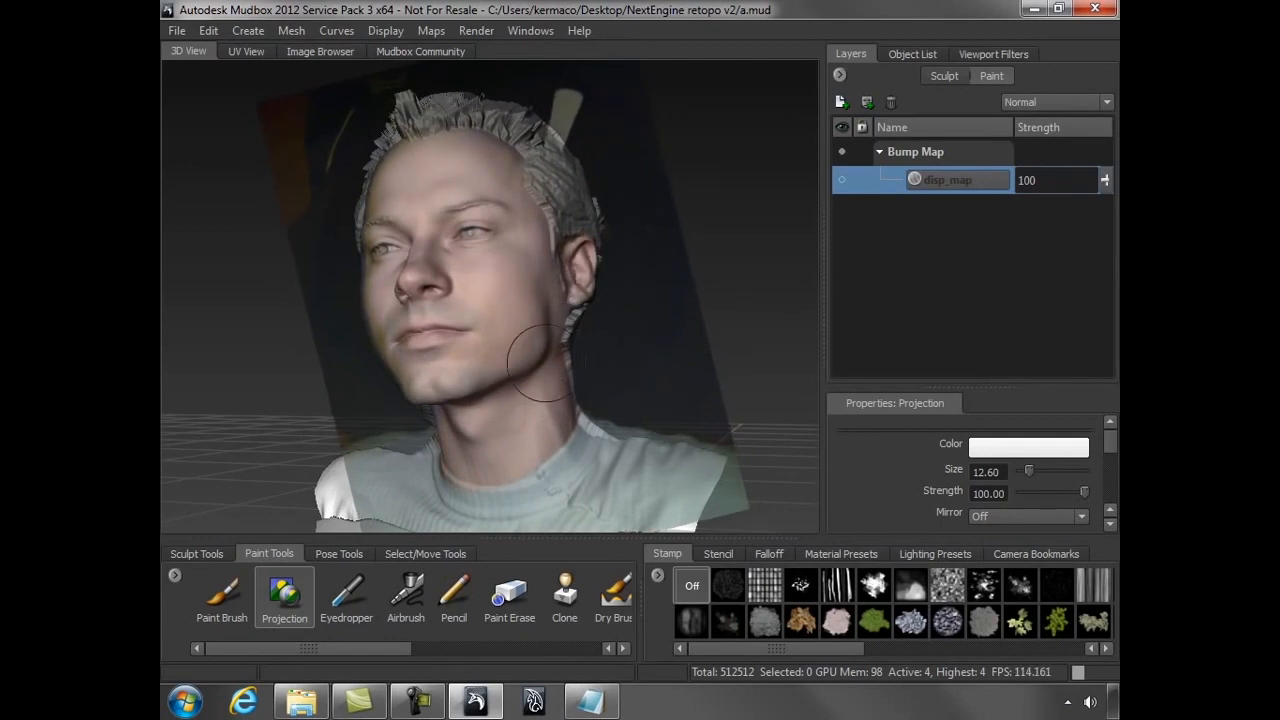
mouse_move(489, 314)
left_mouse_down()
mouse_move(500, 326)
mouse_move(512, 308)
left_mouse_up()
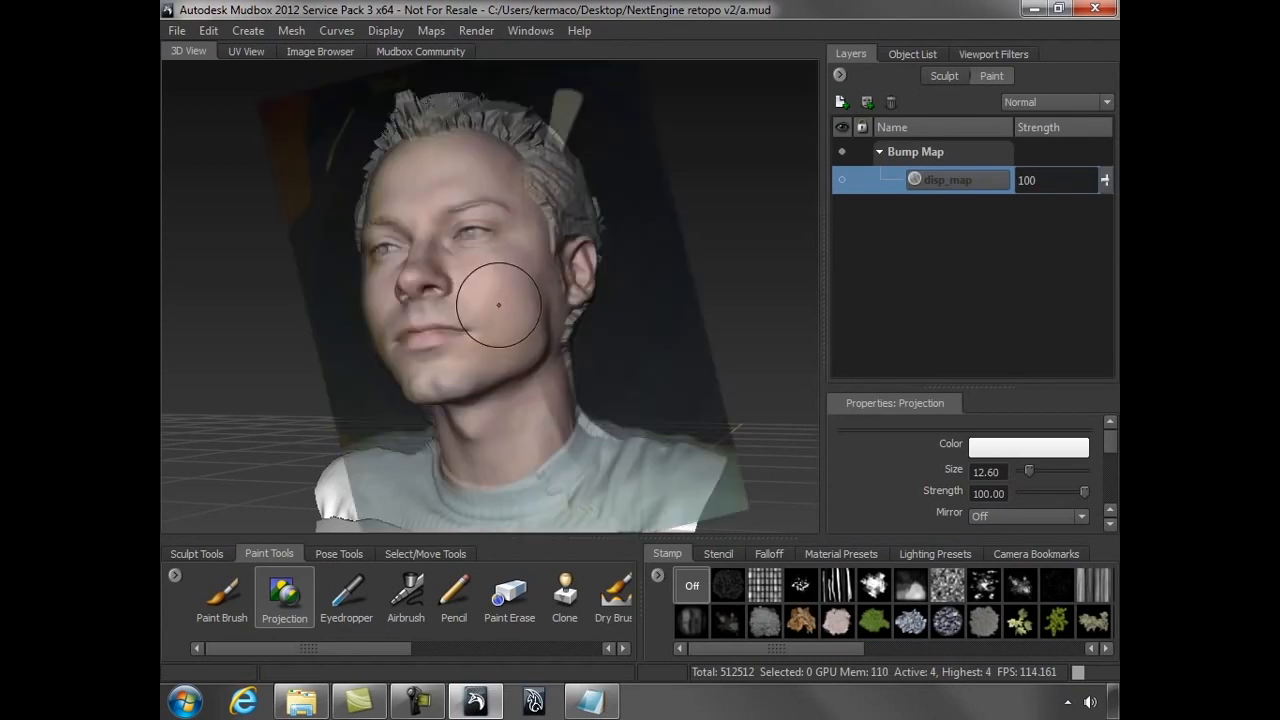
- Create a 2048 paint layer named Paint Layer 1 in the Diffuse channel, saved as 8-bit RGBA TIFF
left_click(841, 75)
left_click(897, 90)
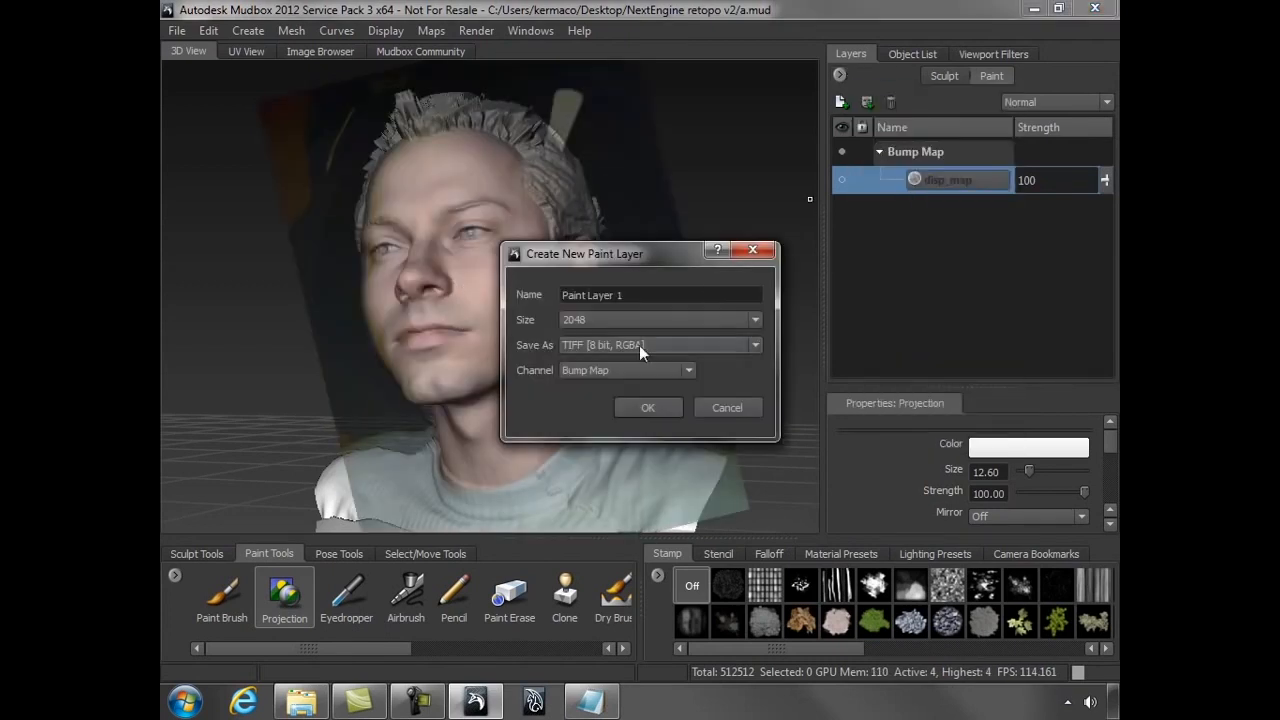
left_click(624, 370)
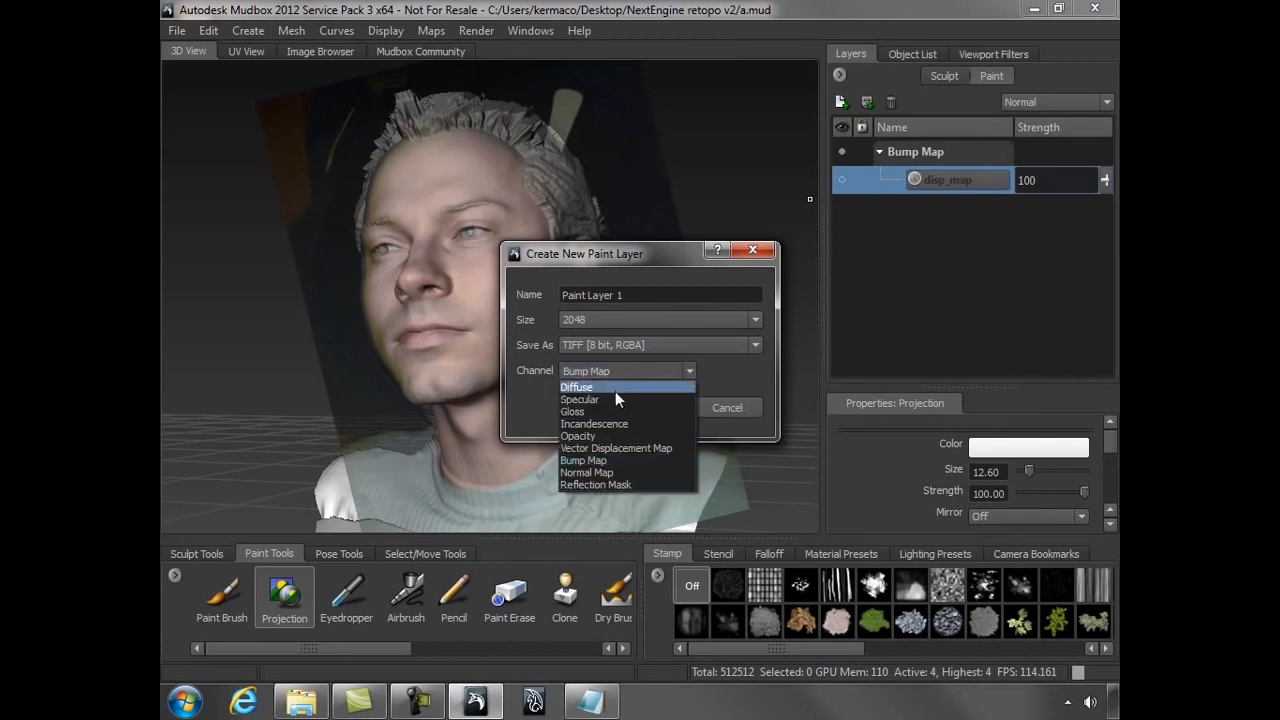
left_click(607, 386)
left_click(661, 407)
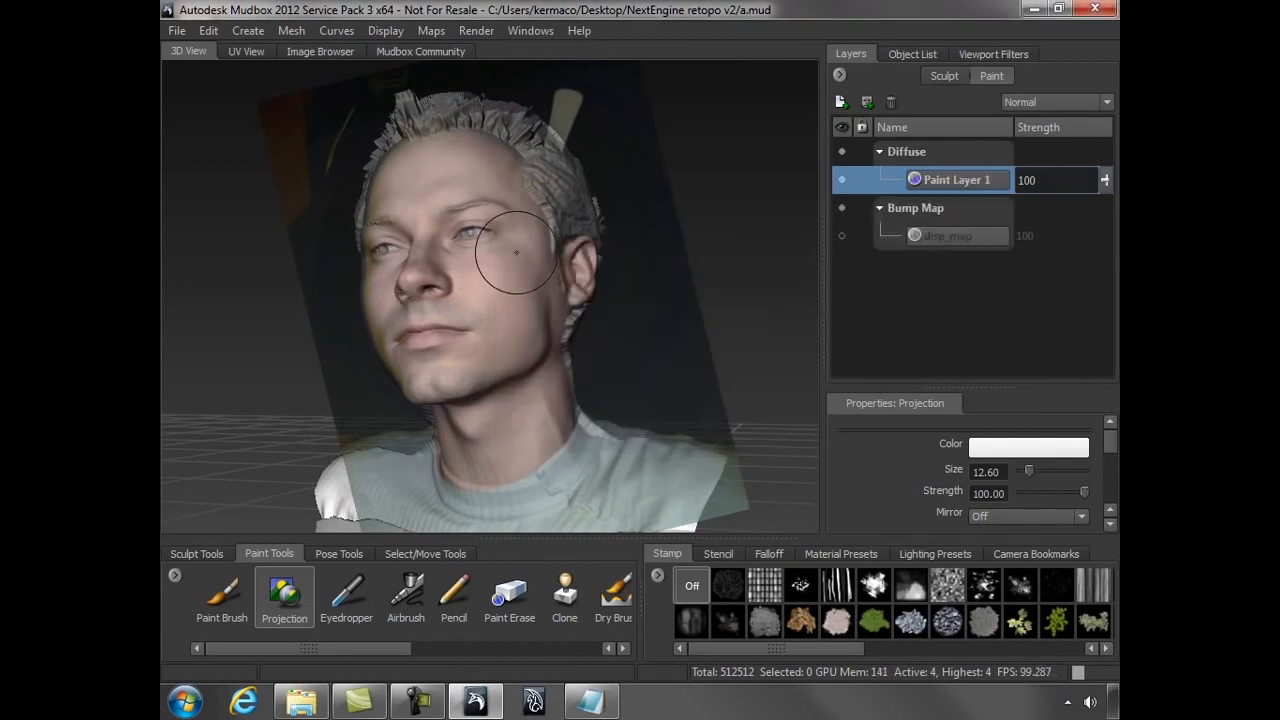
- Project the photo onto the face, ear, front hair and neck with broad brush strokes
mouse_move(511, 273)
left_mouse_down()
mouse_move(504, 298)
mouse_move(490, 215)
mouse_move(460, 232)
mouse_move(445, 270)
mouse_move(422, 256)
mouse_move(435, 328)
mouse_move(527, 298)
mouse_move(505, 195)
mouse_move(545, 305)
mouse_move(560, 302)
left_mouse_up()
mouse_move(502, 362)
left_mouse_down()
mouse_move(425, 385)
mouse_move(370, 300)
mouse_move(400, 165)
mouse_move(445, 150)
mouse_move(470, 212)
mouse_move(500, 125)
mouse_move(535, 150)
mouse_move(575, 290)
mouse_move(575, 220)
mouse_move(565, 345)
mouse_move(460, 445)
mouse_move(513, 461)
mouse_move(490, 500)
mouse_move(420, 455)
left_mouse_up()
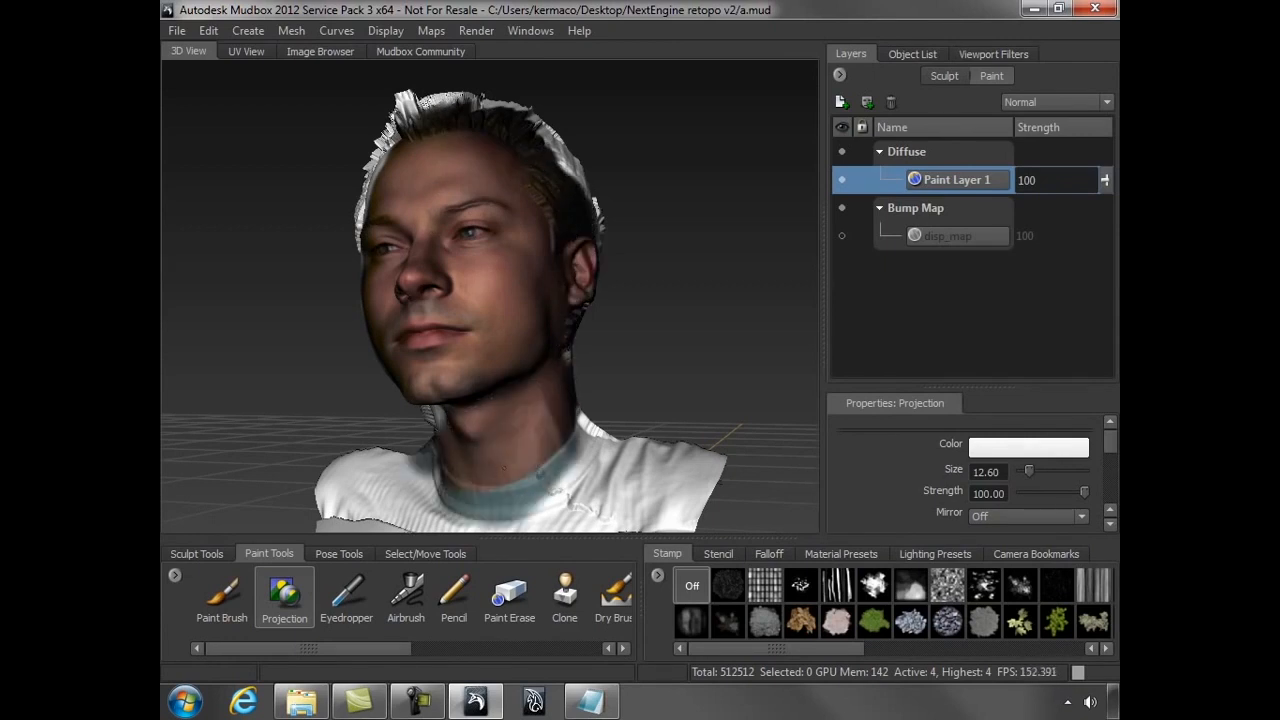
mouse_move(548, 470)
left_mouse_down()
mouse_move(562, 360)
mouse_move(540, 368)
left_mouse_up()
left_click_drag(480, 410, 438, 416)
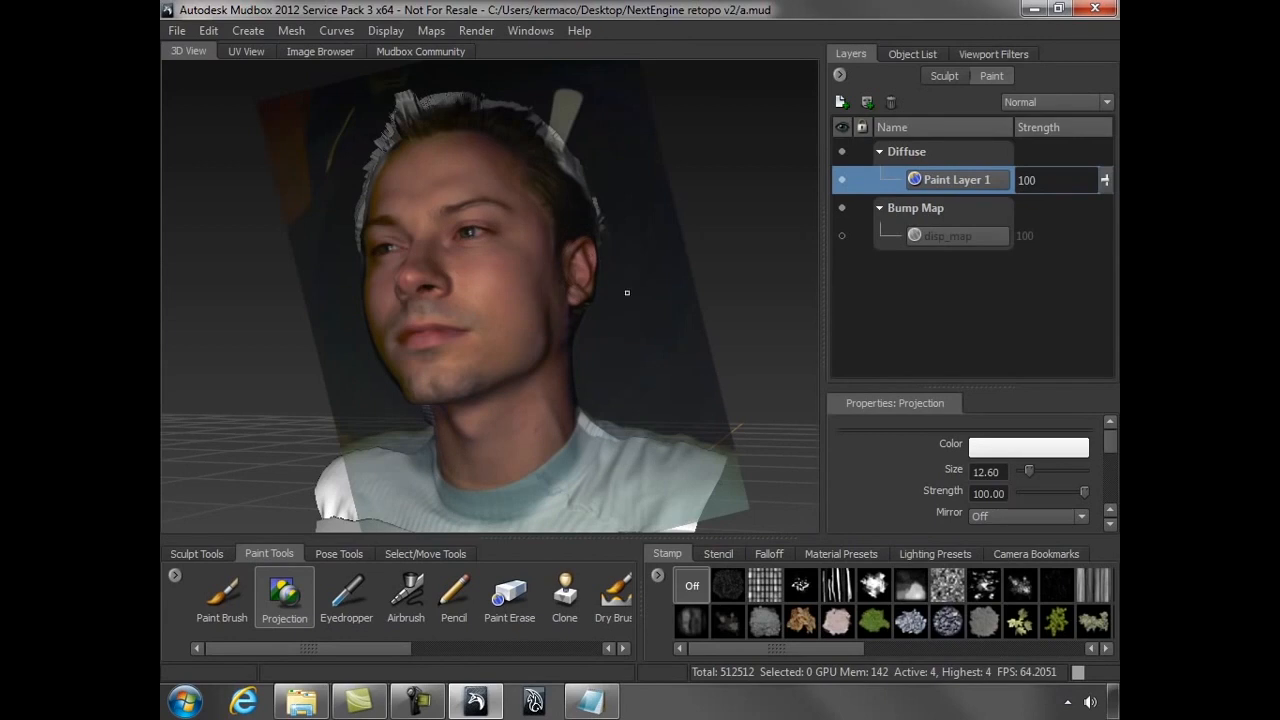
- Switch to the Paint Brush, hide the photo stencil and examine the projected face texture from several angles
left_click(222, 596)
left_click_drag(615, 307, 453, 462, "alt")
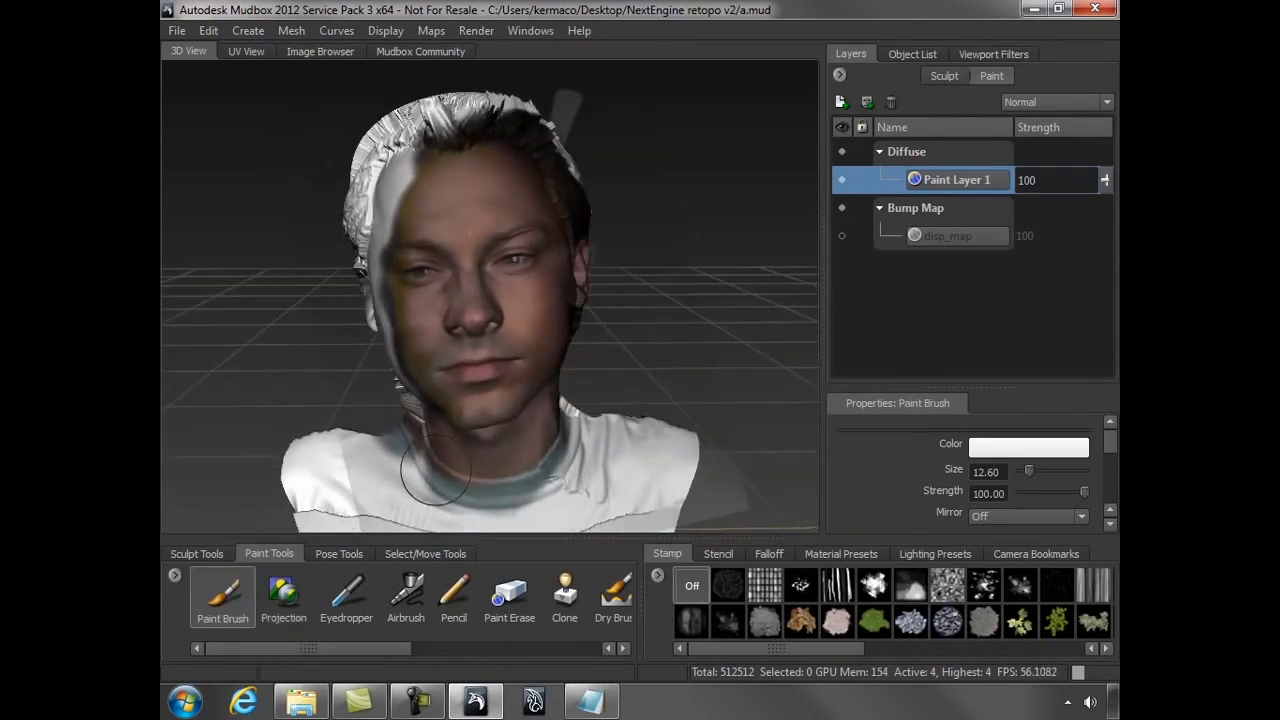
key("q")
left_click_drag(668, 305, 661, 293, "alt")
right_click_drag(661, 293, 690, 370, "alt")
left_click_drag(671, 309, 836, 302, "alt")
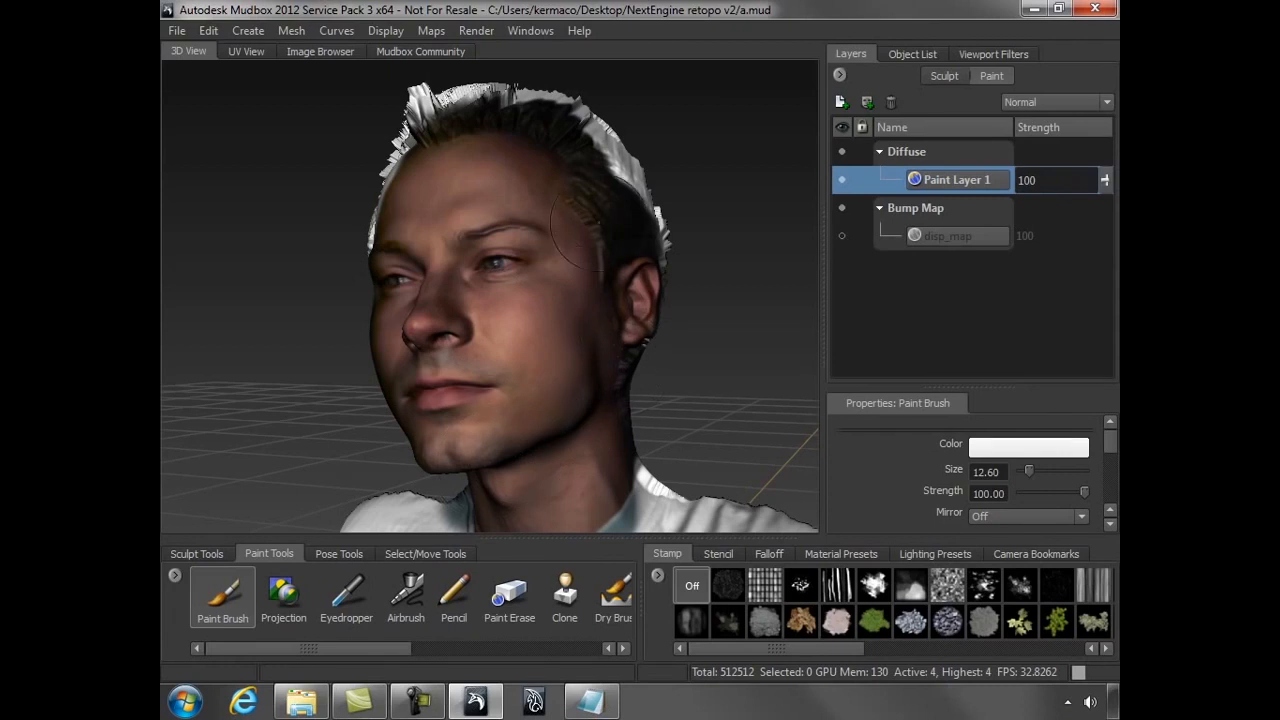
key("shift")
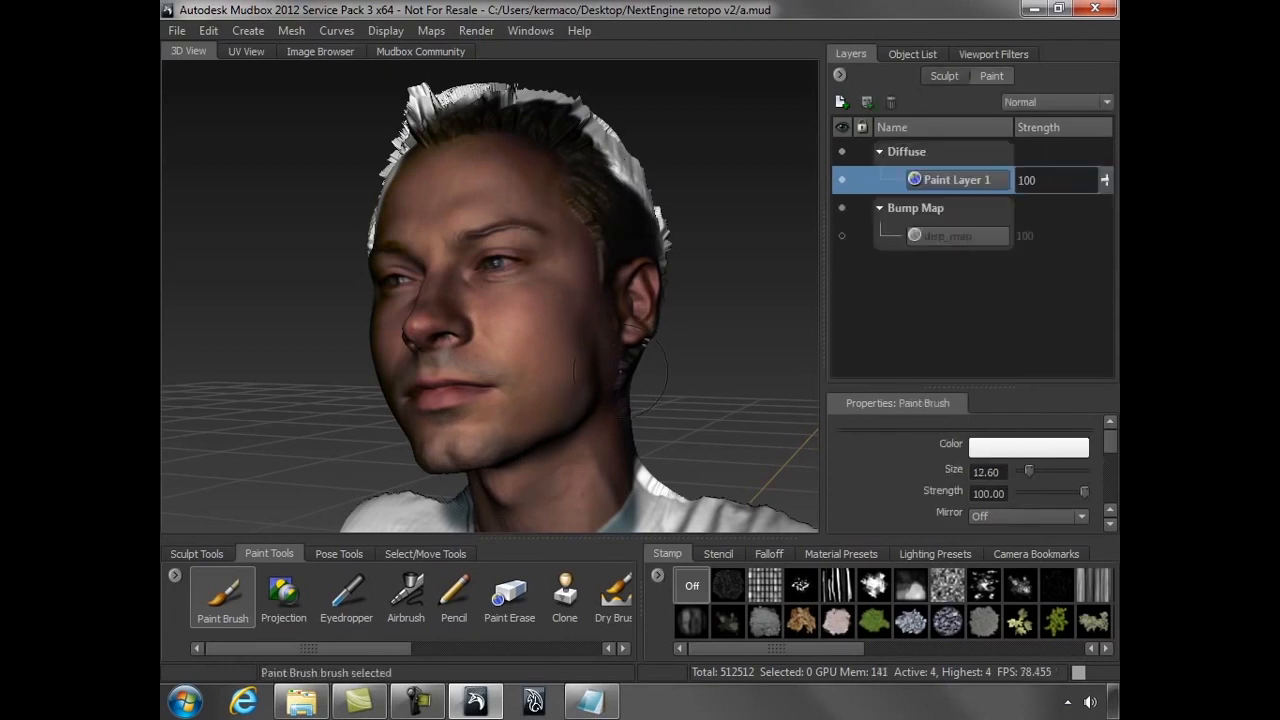
right_click_drag(628, 360, 560, 345, "alt")
left_click_drag(520, 325, 584, 340, "alt")
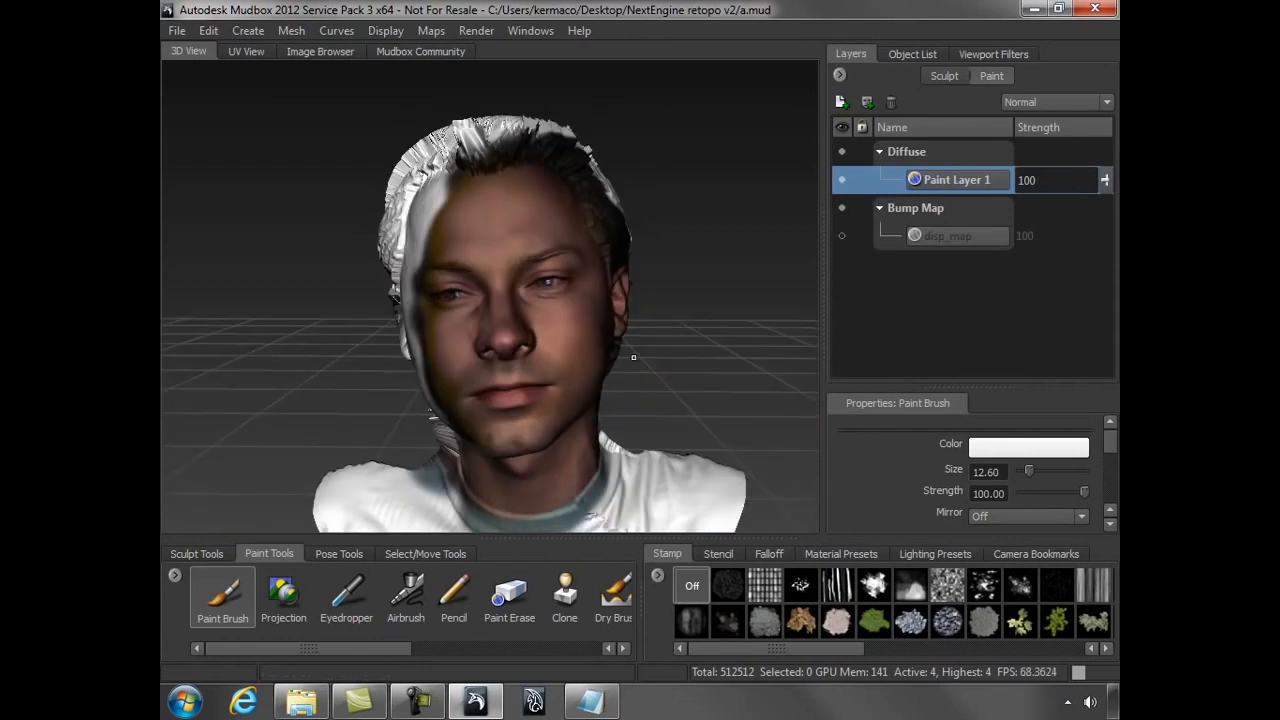
- Pull the mouth into a slight smile with the Grab brush and check the expression from the front
left_click(201, 551)
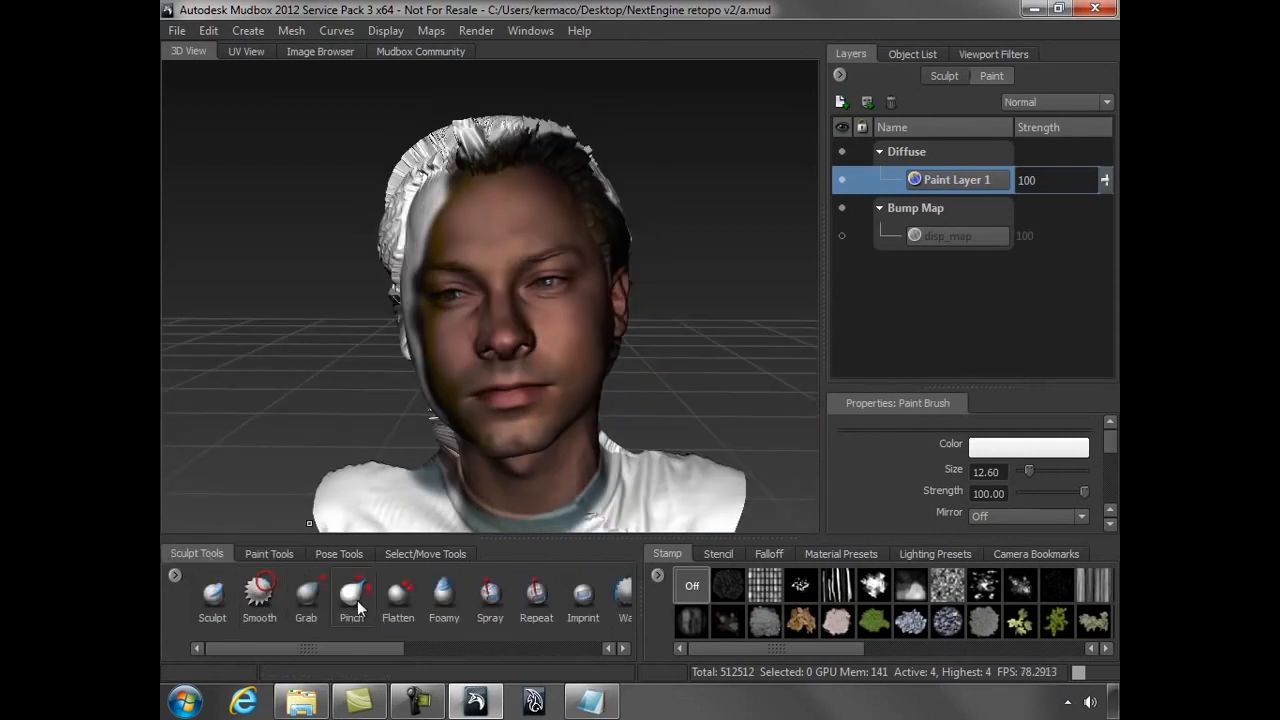
right_click_drag(668, 365, 705, 390, "alt")
left_click_drag(705, 390, 630, 355, "alt")
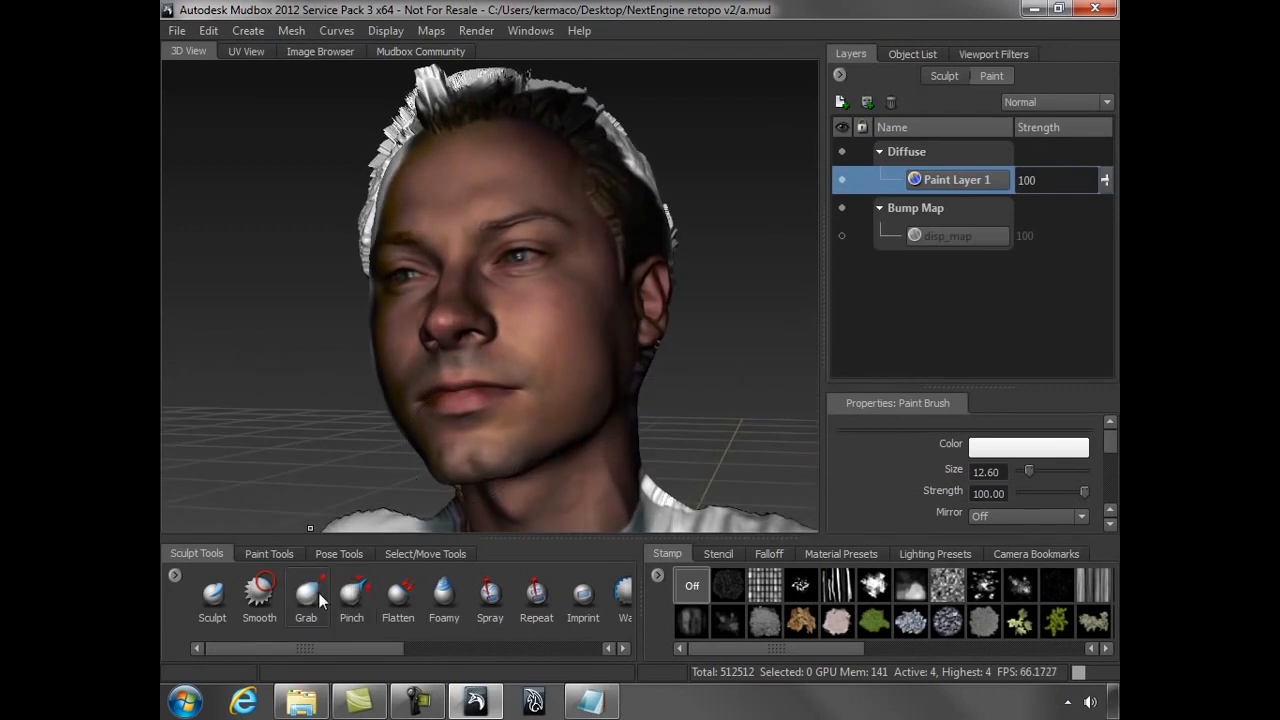
left_click(308, 595)
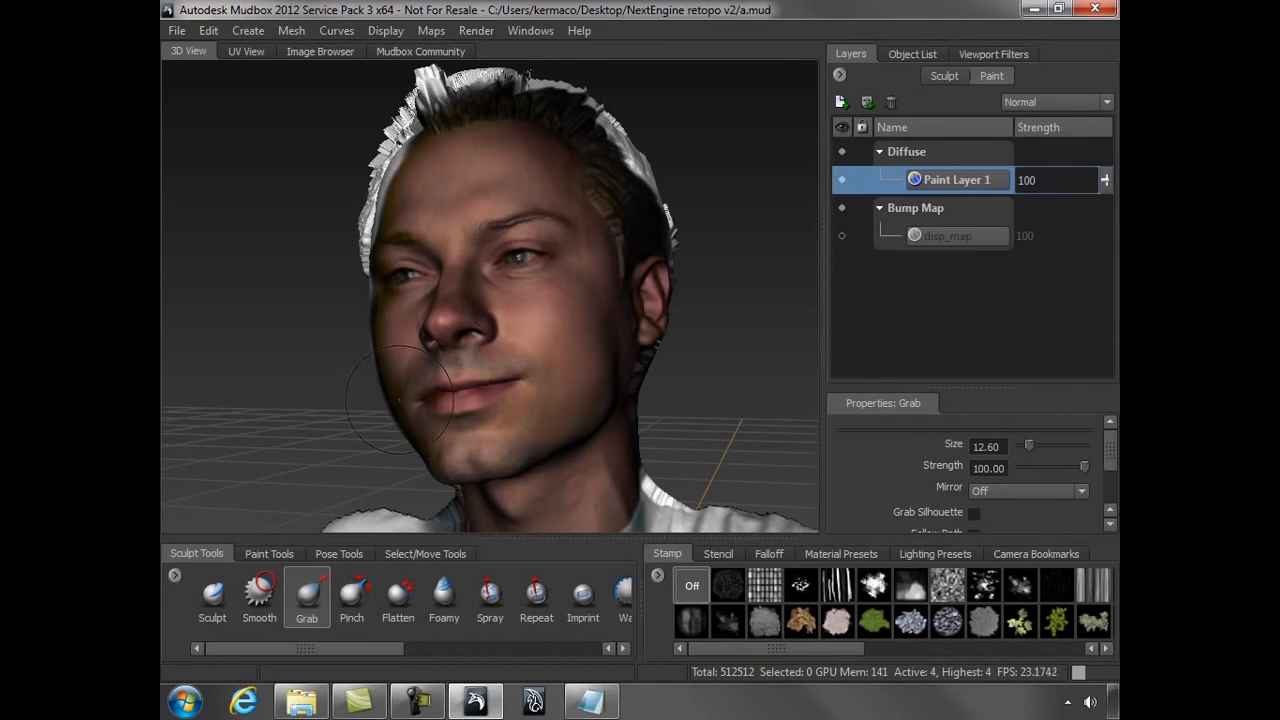
scroll(537, 361, "down", 4)
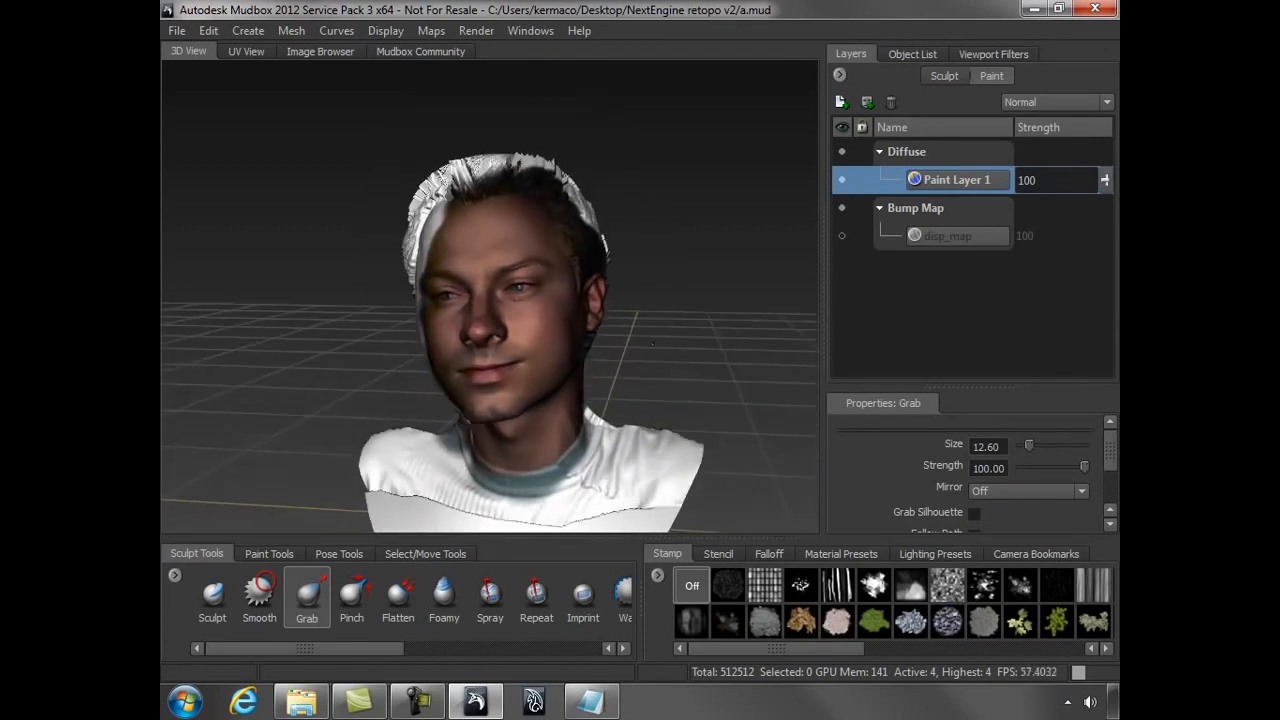
scroll(752, 373, "up", 2)
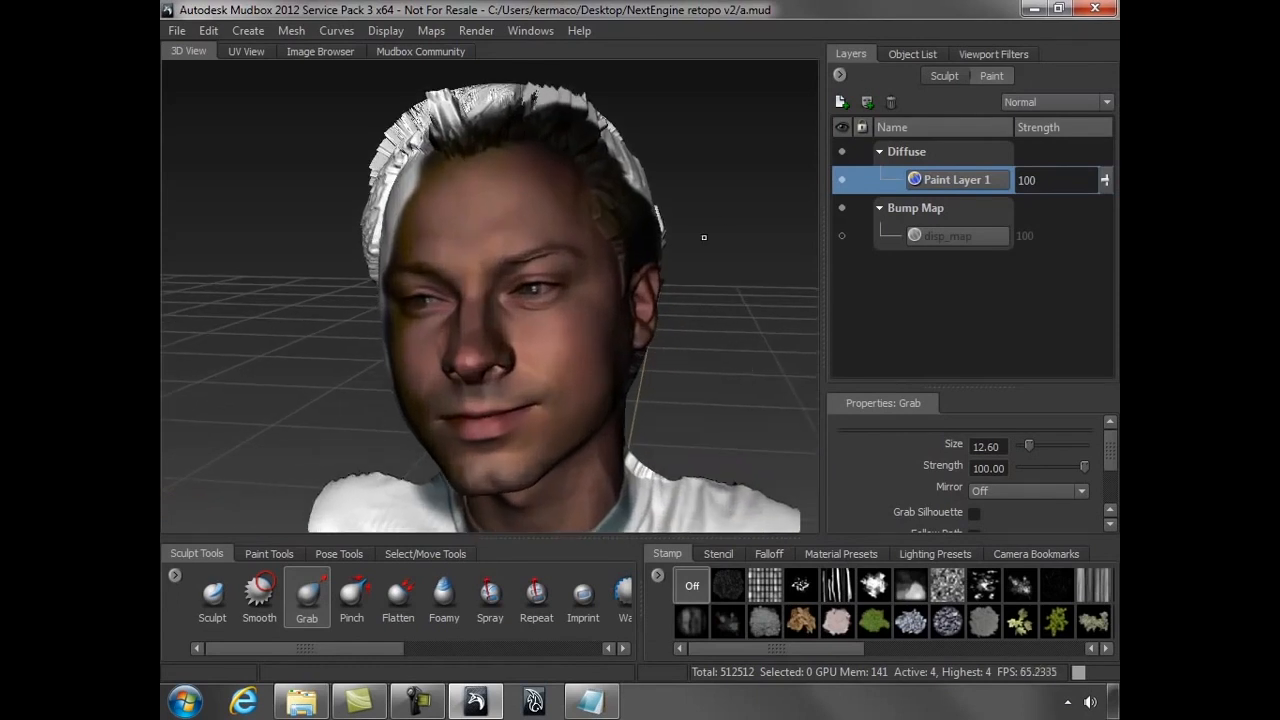
- Step the head down to subdivision level 0 and back up to level 4 to compare the detail
key("Page_Down")
key("Page_Down")
key("Page_Down")
key("Page_Down")
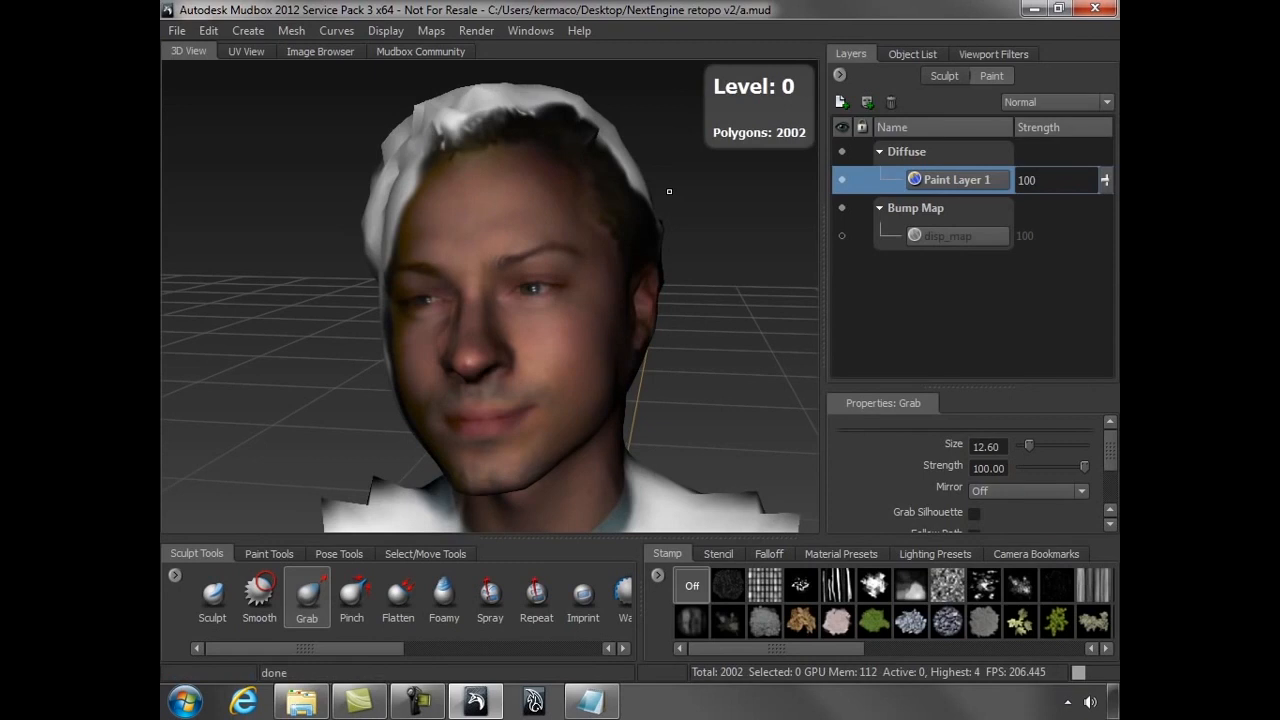
key("Page_Up")
key("Page_Up")
key("Page_Up")
key("Page_Up")
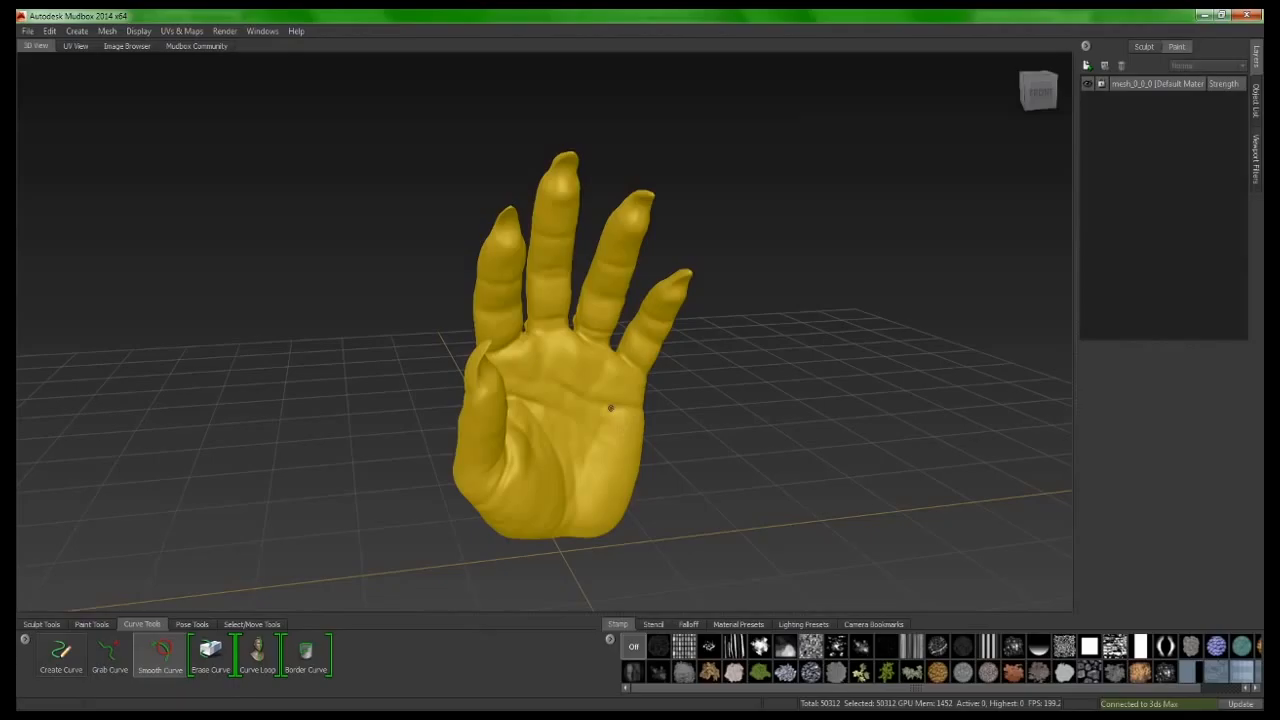
- Switch to the hand model, deselect it and inspect the triangulated mesh on the palm
right_click(575, 405)
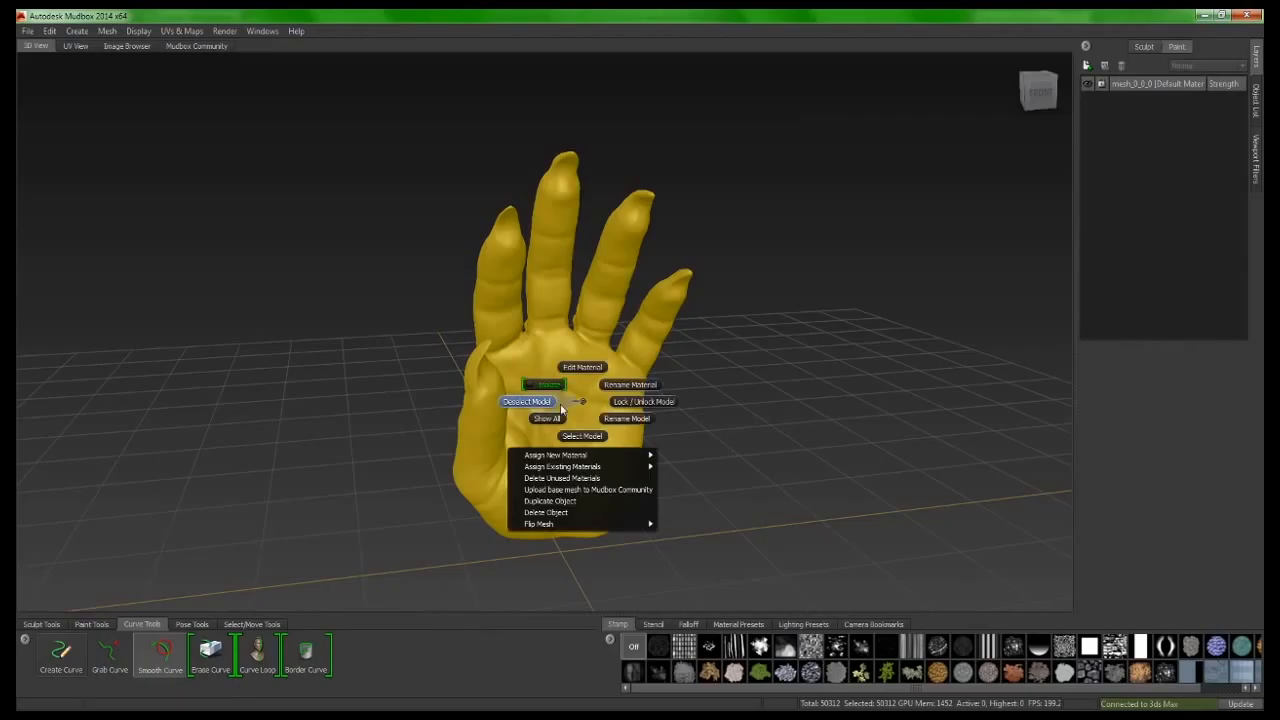
left_click(545, 408)
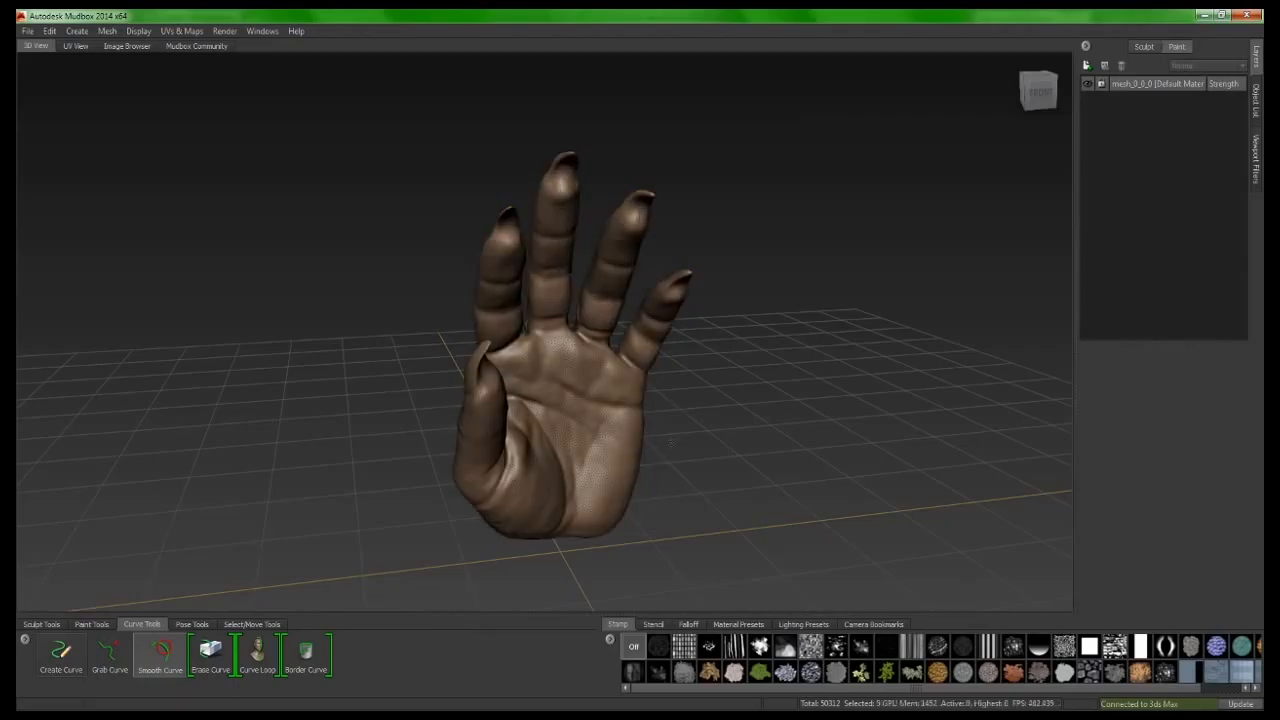
scroll(626, 416, "up", 8)
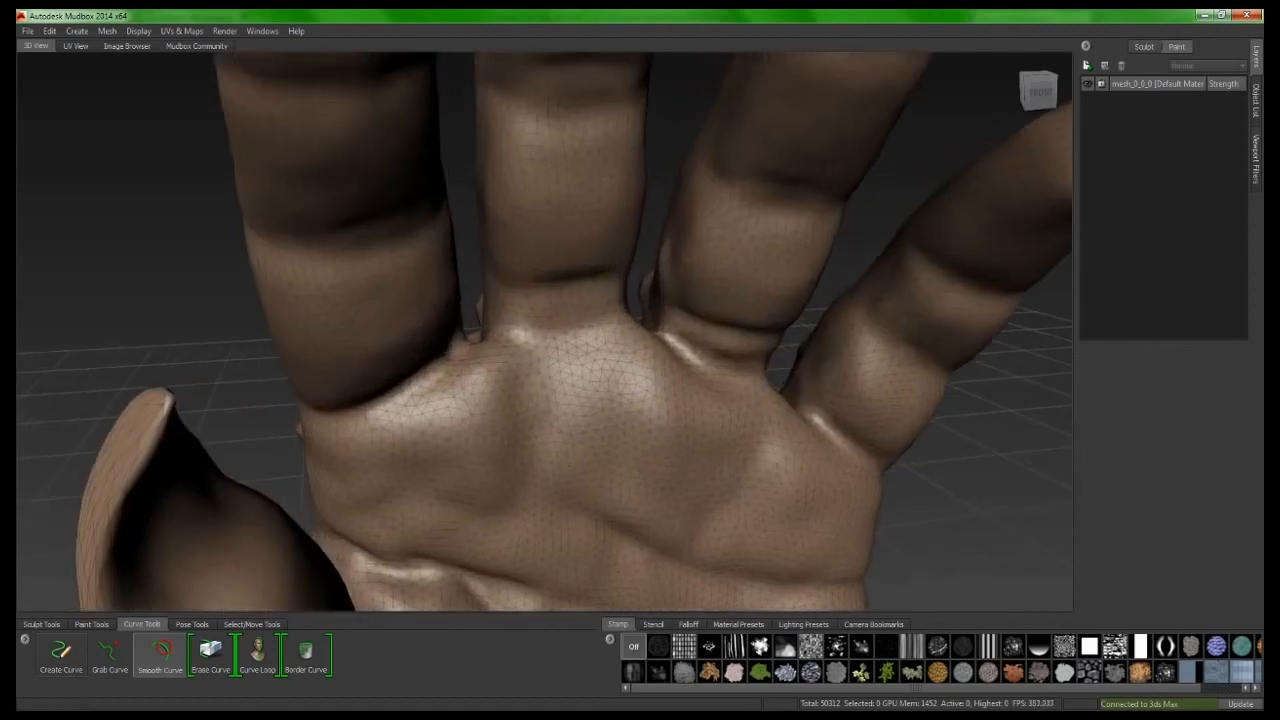
scroll(626, 416, "down", 9)
scroll(626, 416, "up", 3)
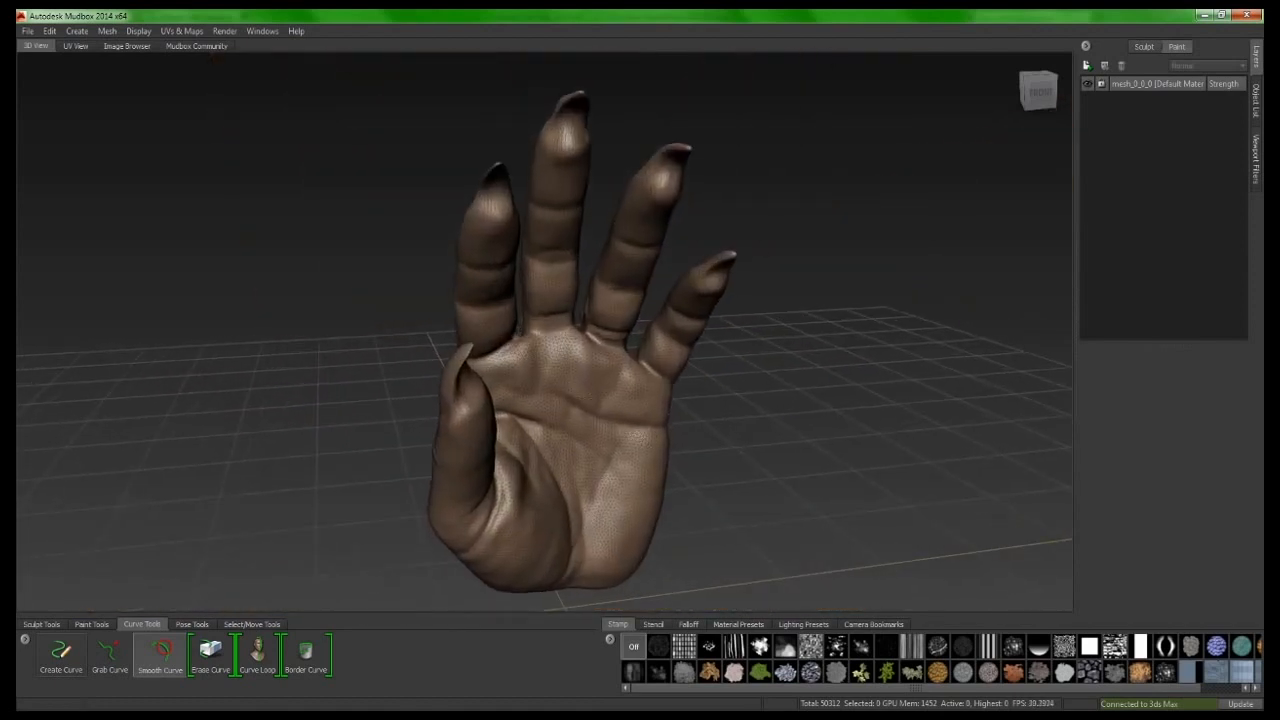
- Start a new retopology operation for the hand, naming both the operation and the output mesh retop300
left_click(107, 31)
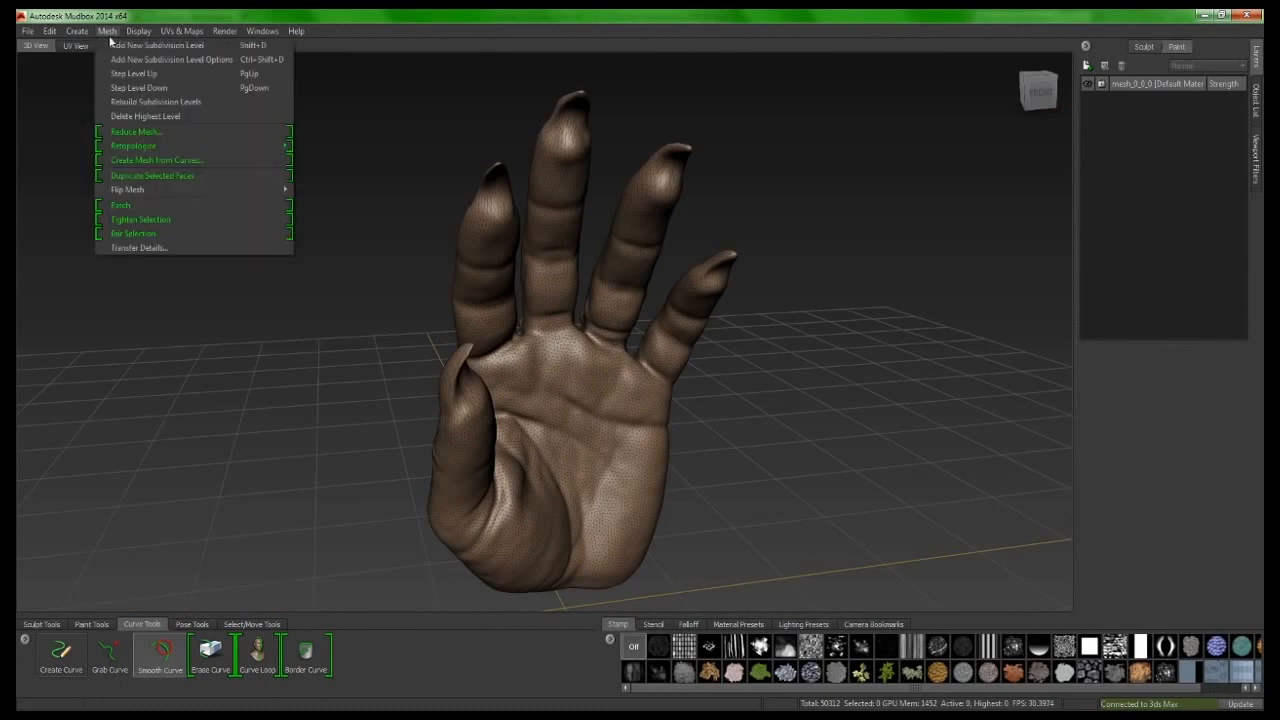
mouse_move(223, 147)
left_click(335, 148)
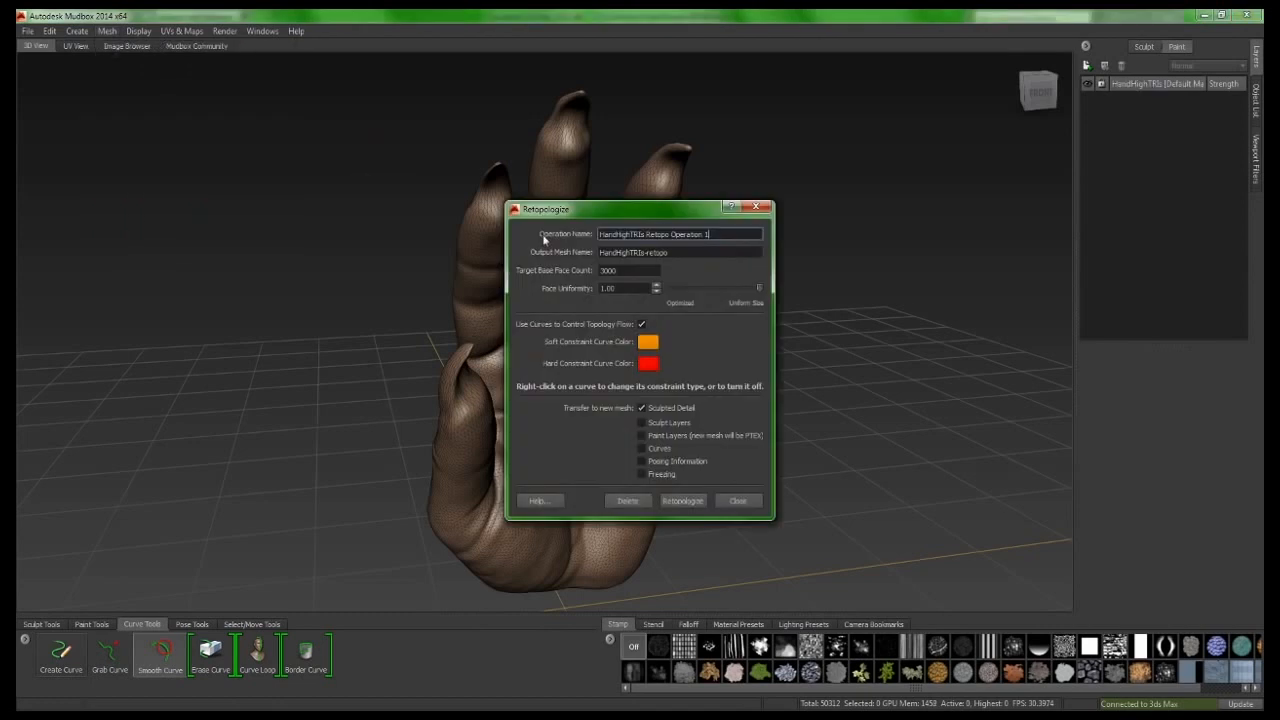
left_click_drag(722, 238, 523, 242)
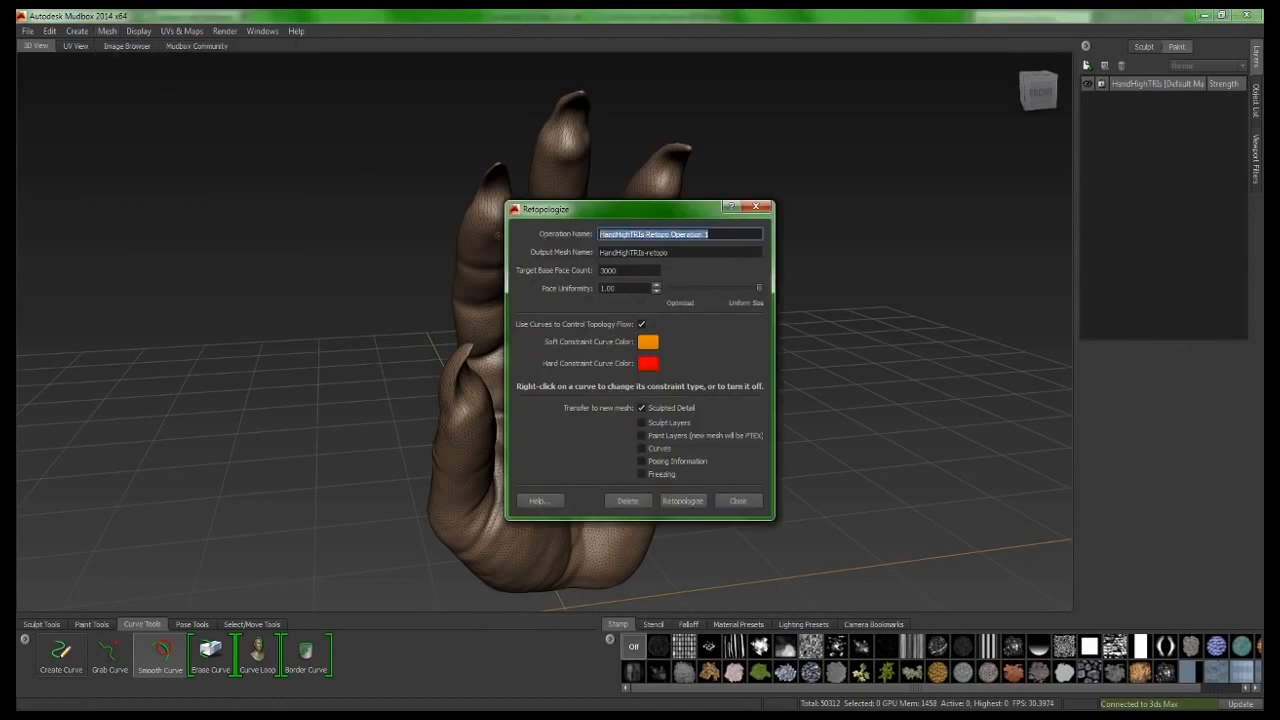
type("retop300")
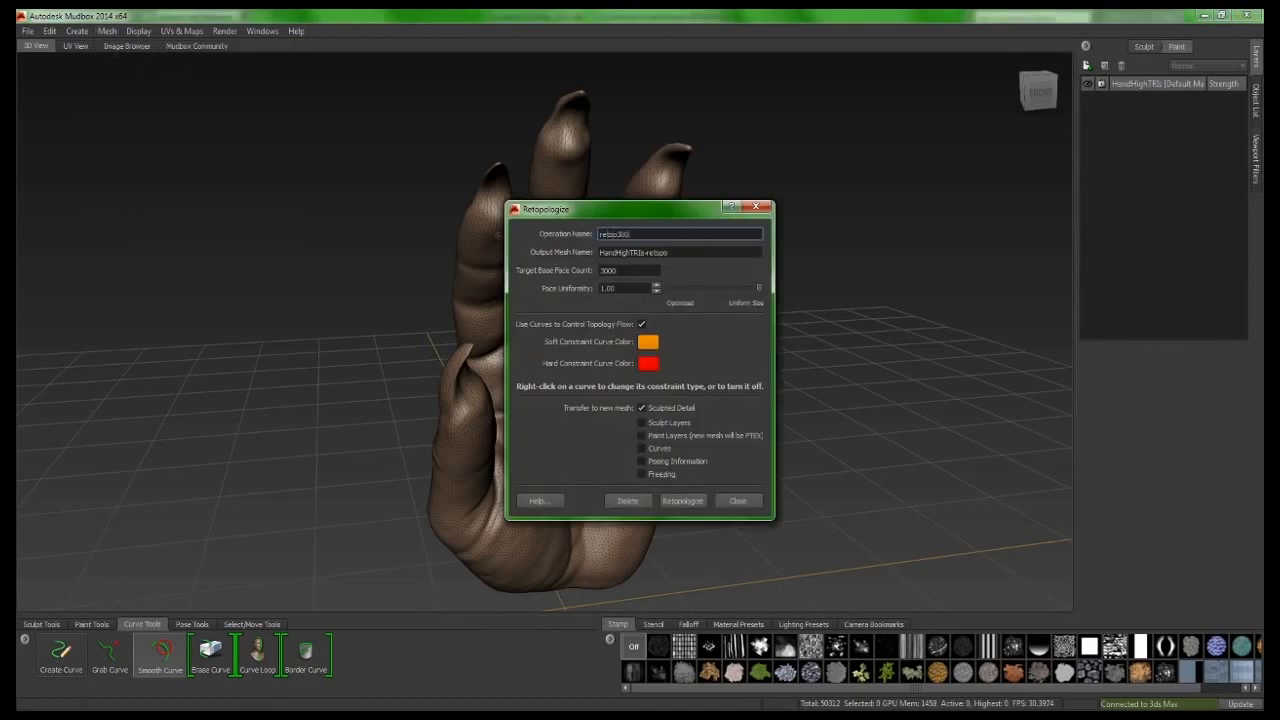
left_click_drag(700, 253, 520, 262)
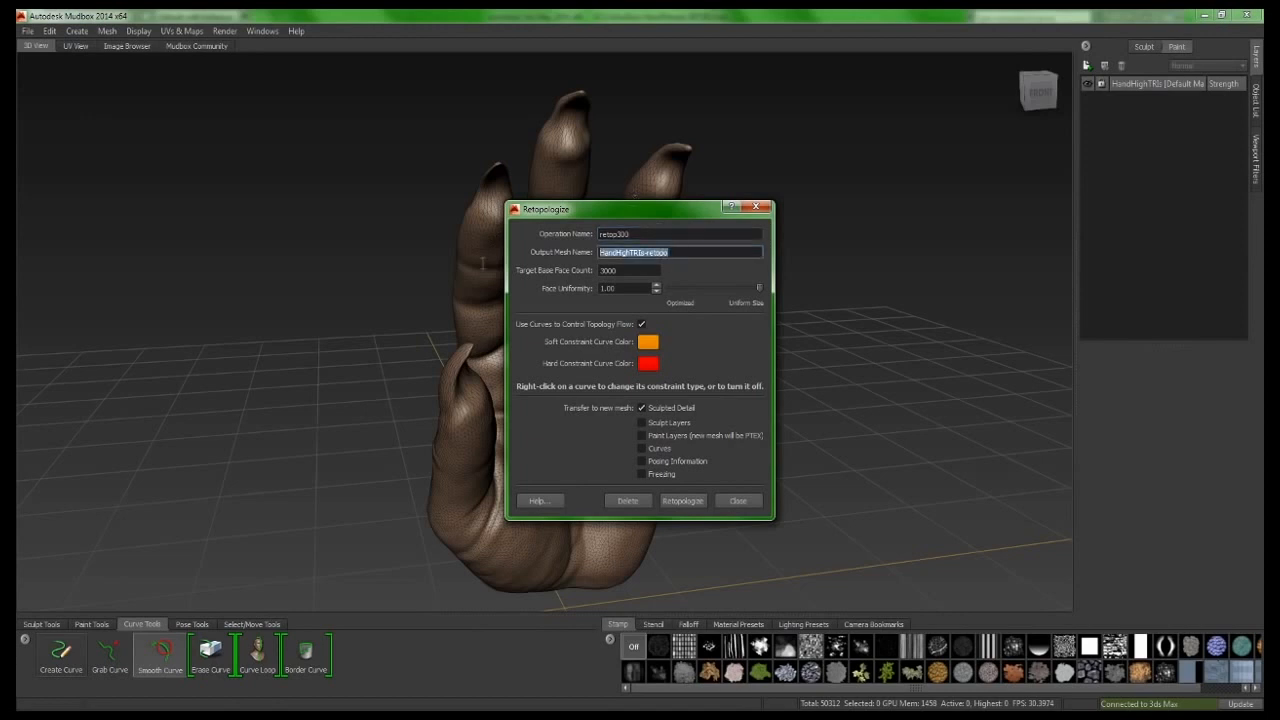
type("retop300")
- Set the target base face count to 300 and run the retopology on the hand
key("Tab")
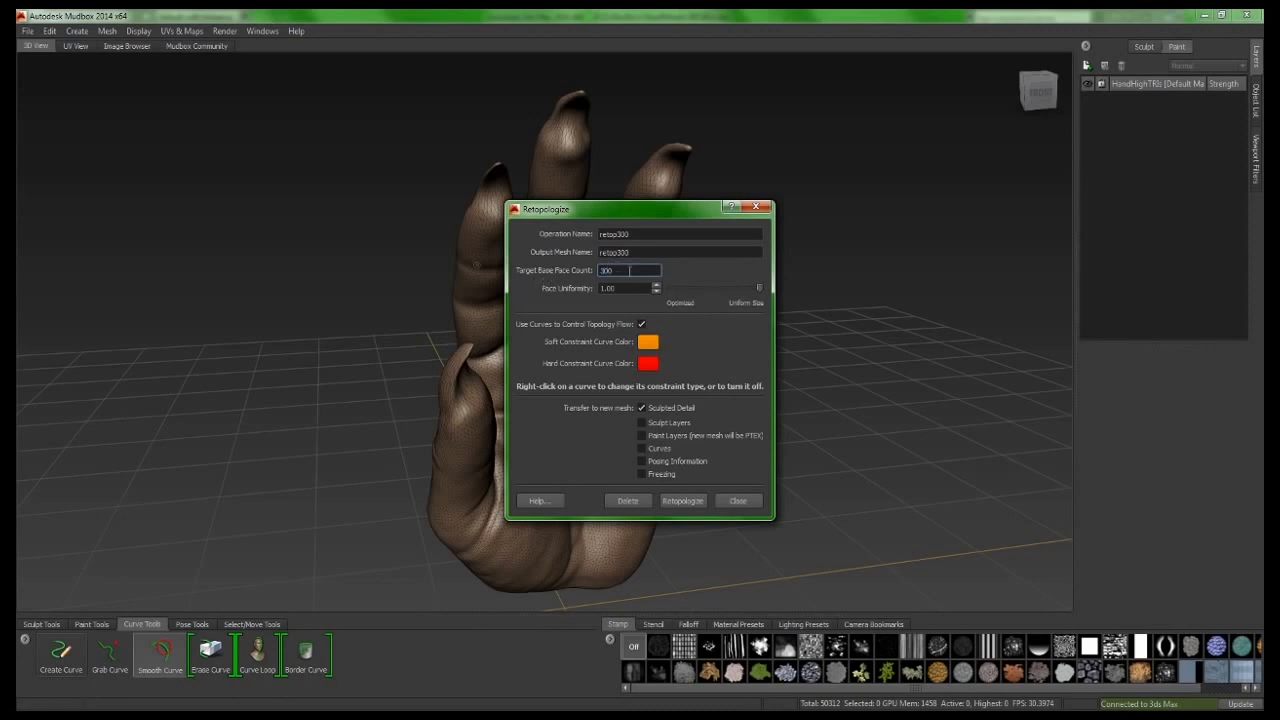
left_click_drag(643, 209, 780, 172)
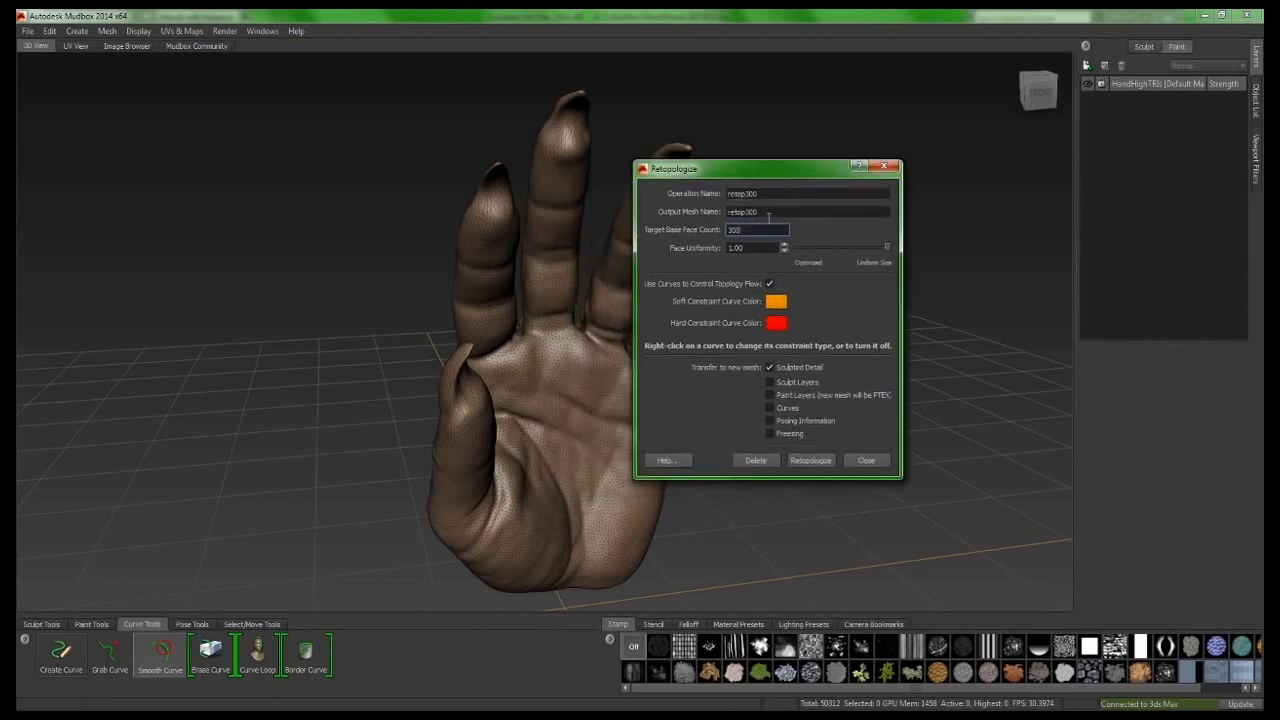
left_click(818, 466)
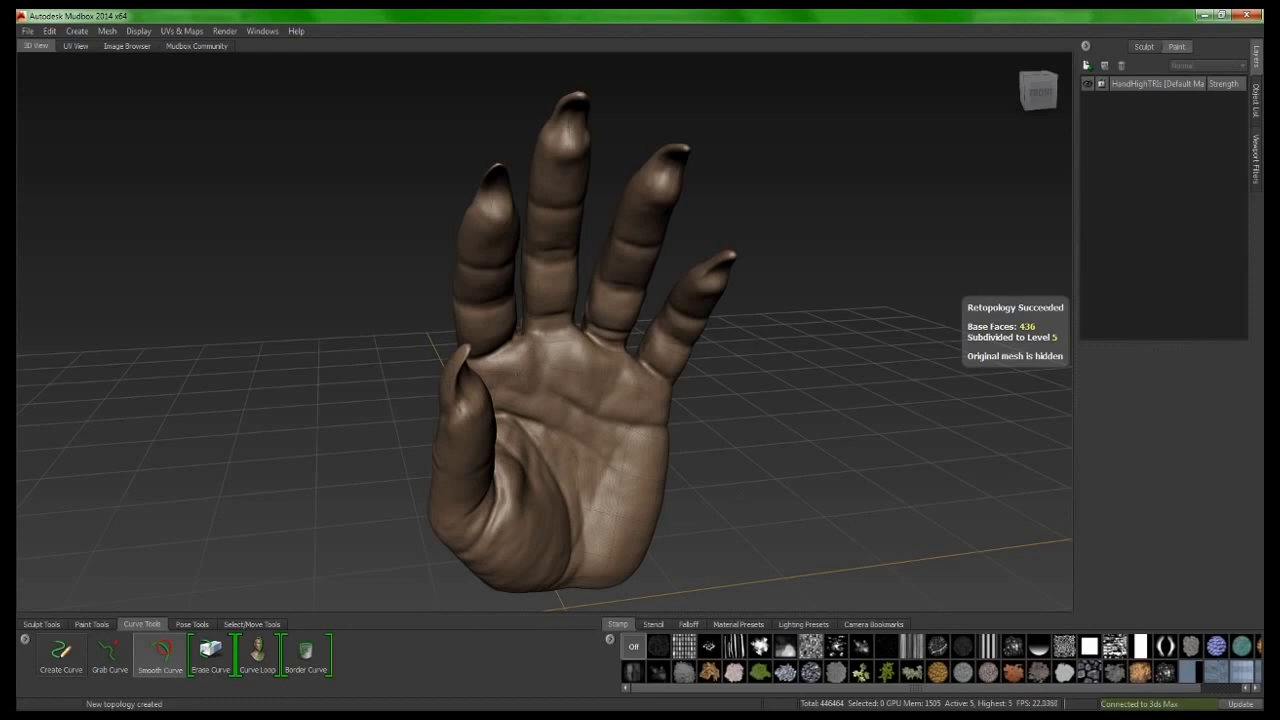
- Inspect the surface of the retopologized hand up close on the palm, returning to a view of the whole hand
mouse_move(580, 400)
left_mouse_down("alt")
mouse_move(480, 375)
mouse_move(570, 378)
left_mouse_up("alt")
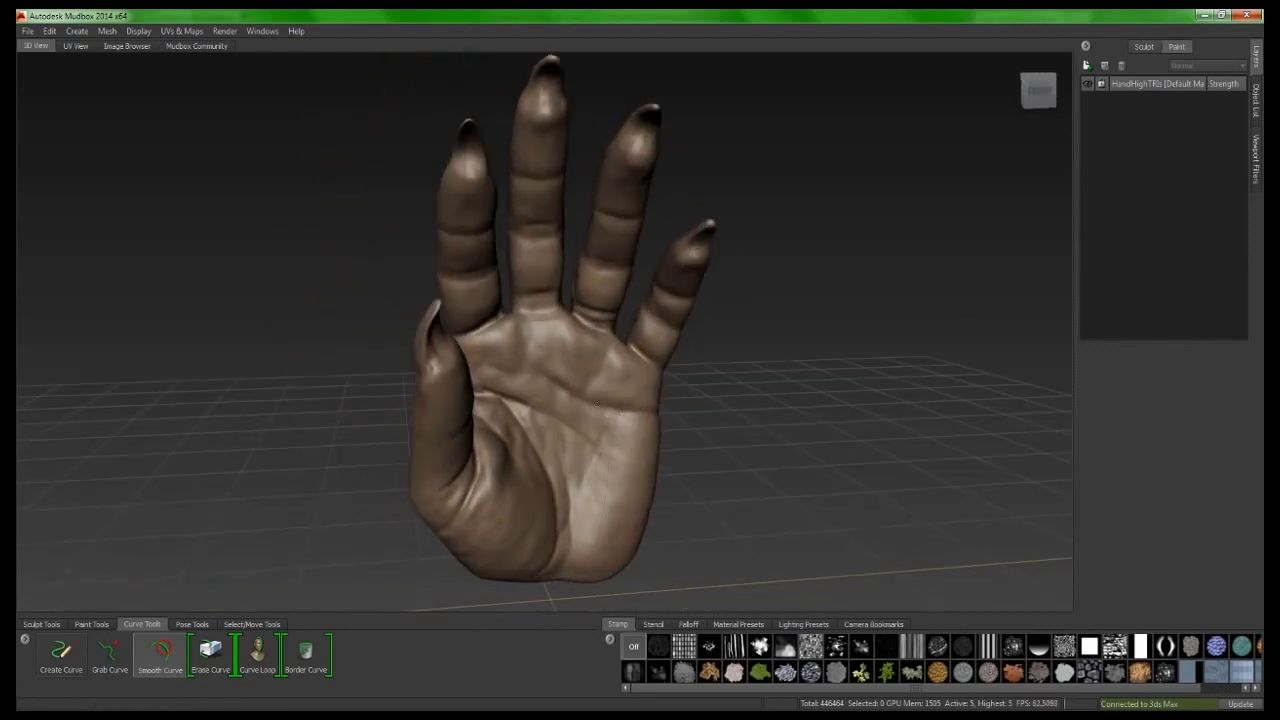
scroll(562, 544, "up", 15)
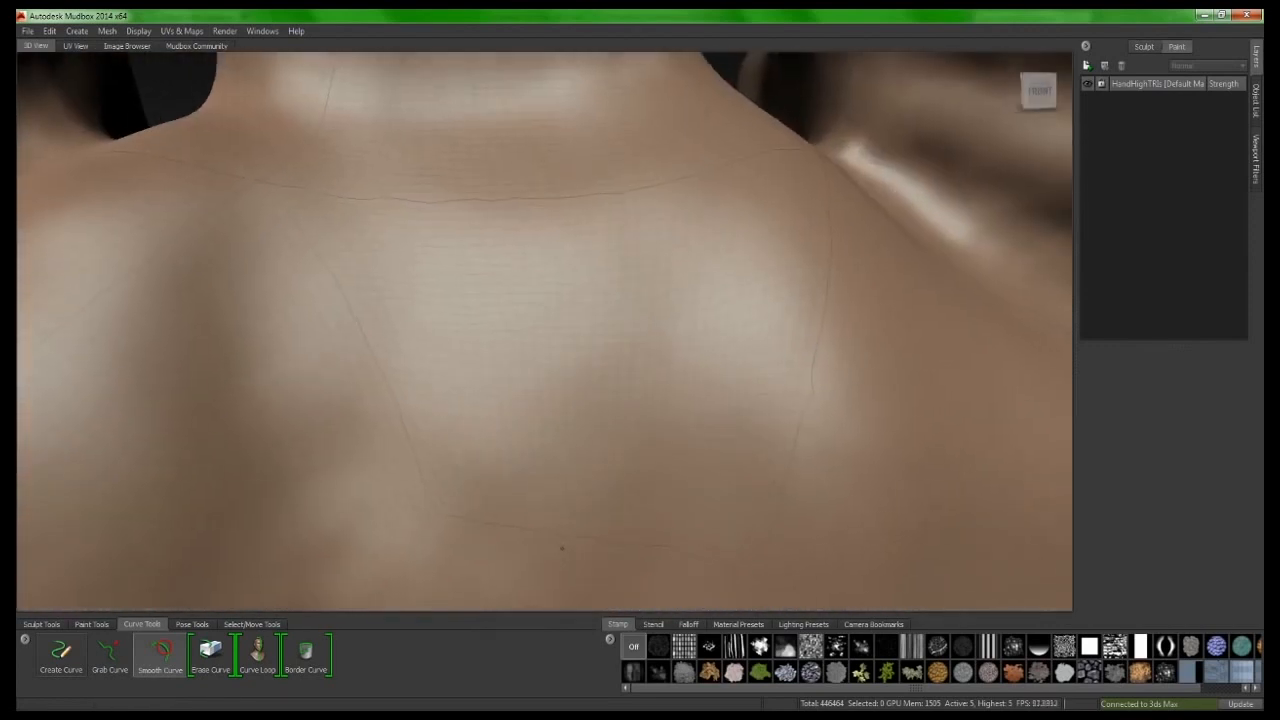
scroll(562, 544, "down", 15)
scroll(606, 364, "down", 2)
scroll(606, 364, "up", 2)
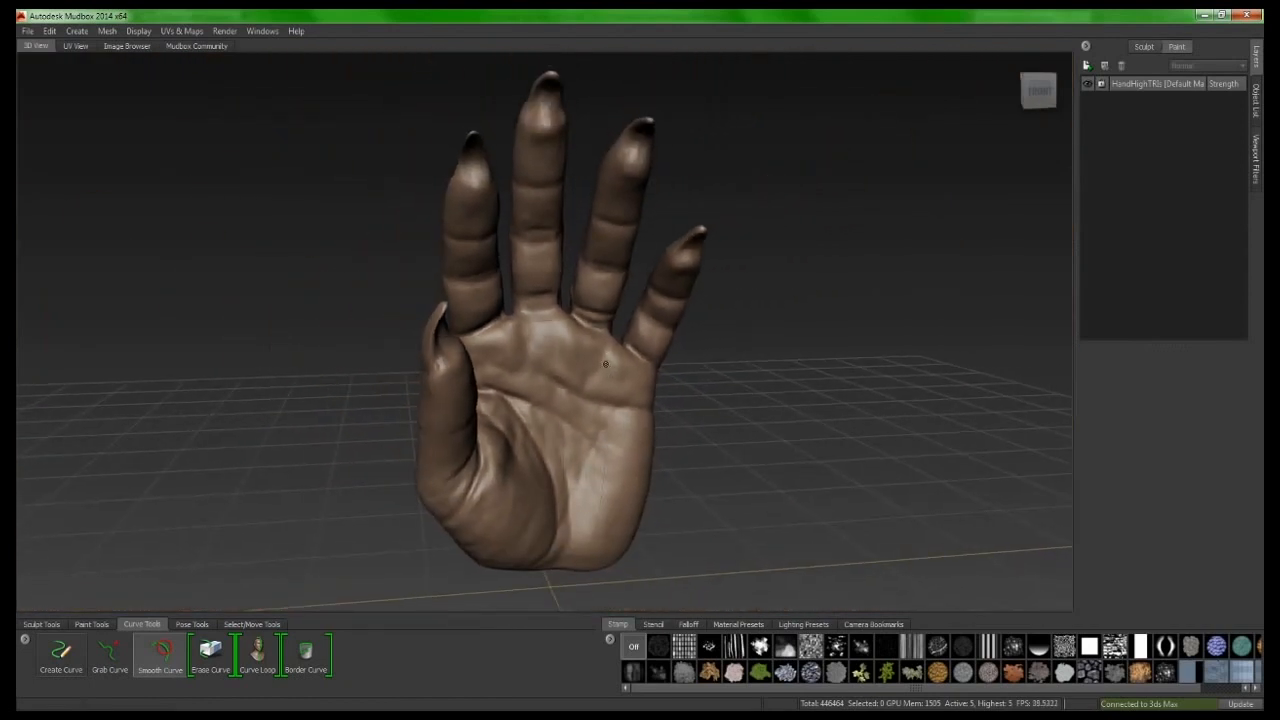
- Step the retopologized hand down through its subdivision levels to level 0 to examine the base mesh
key("Page_Down")
key("Page_Down")
key("Page_Down")
key("Page_Down")
key("Page_Down")
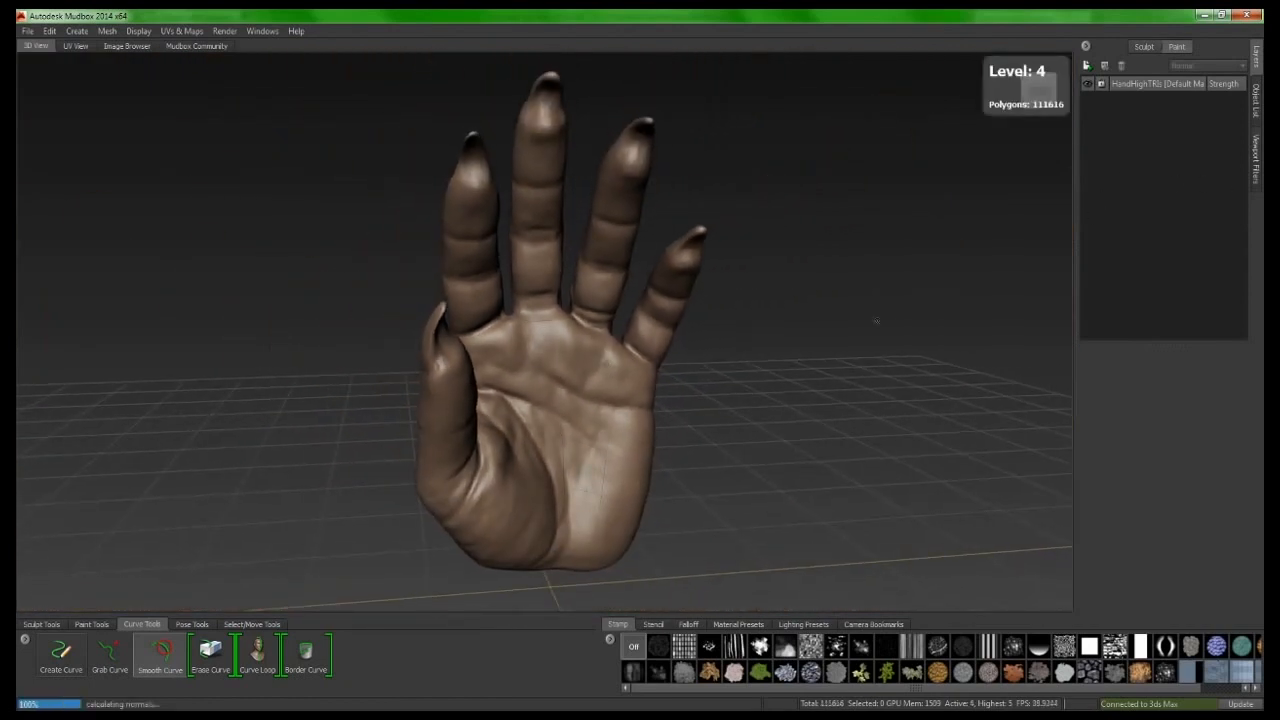
key("Page_Up")
key("Page_Up")
key("Page_Up")
key("Page_Up")
key("Page_Up")
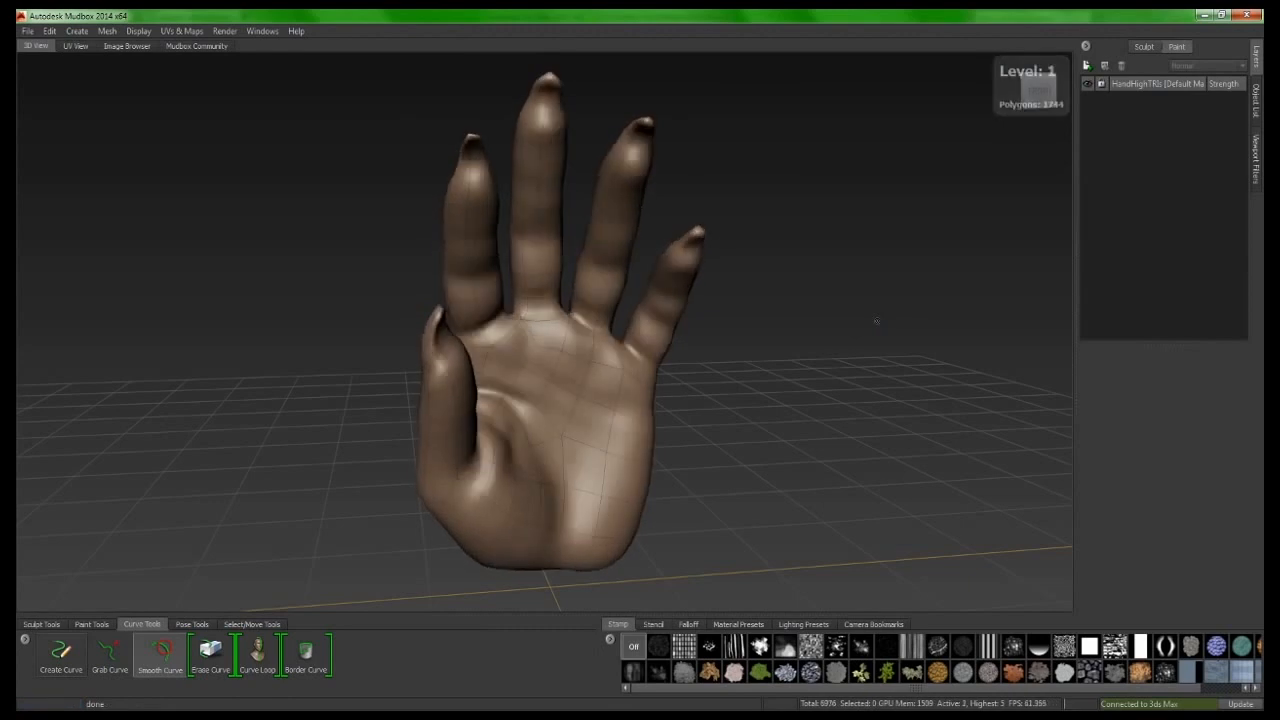
key("Page_Down")
key("Page_Down")
key("Page_Down")
key("Page_Down")
key("Page_Down")
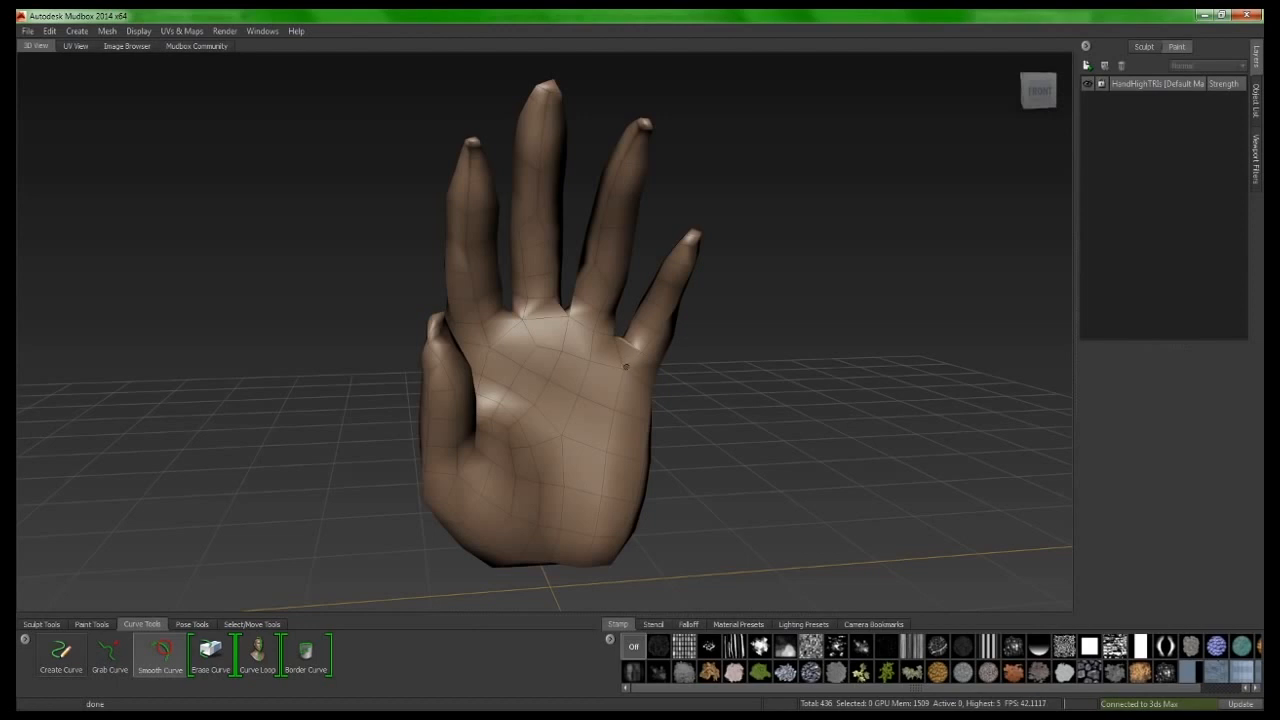
- Step the retopologized hand back up to subdivision level 5 to examine the recovered sculpt detail
key("shift+d")
key("shift+d")
key("shift+d")
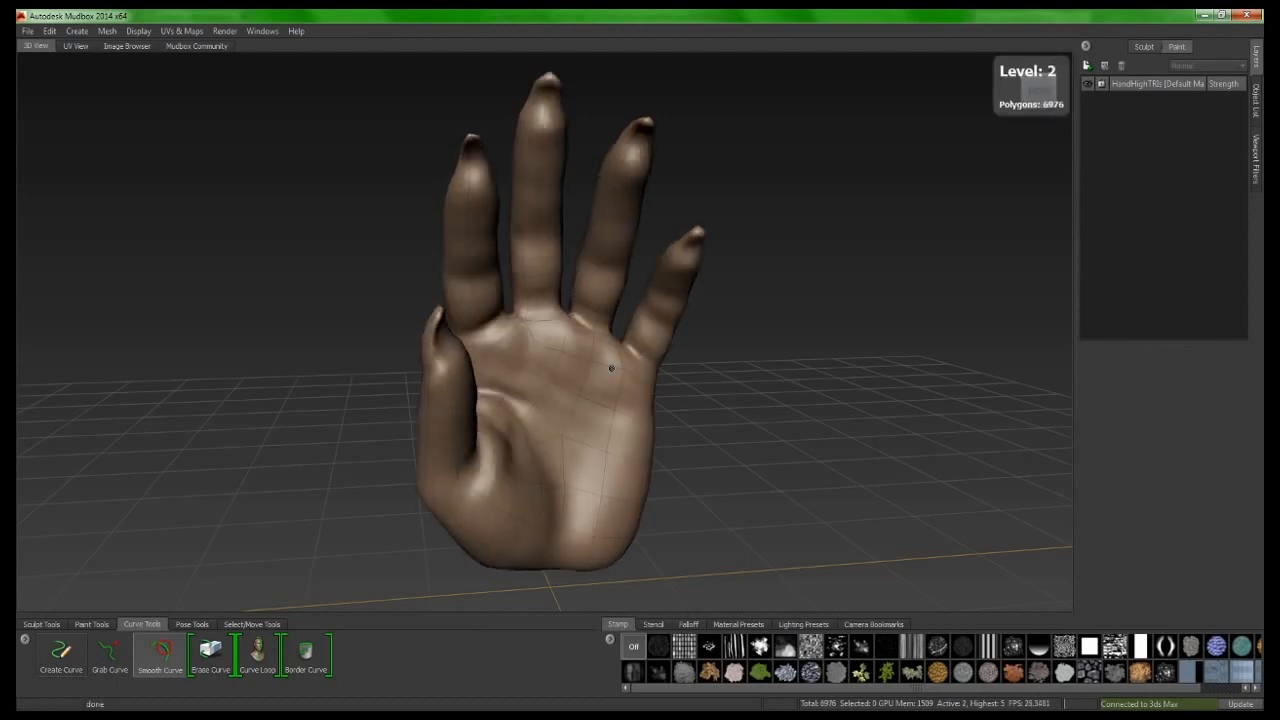
key("shift+d")
key("shift+d")
key("Page_Down")
key("Page_Up")
key("Page_Down")
key("Page_Up")
key("Page_Up")
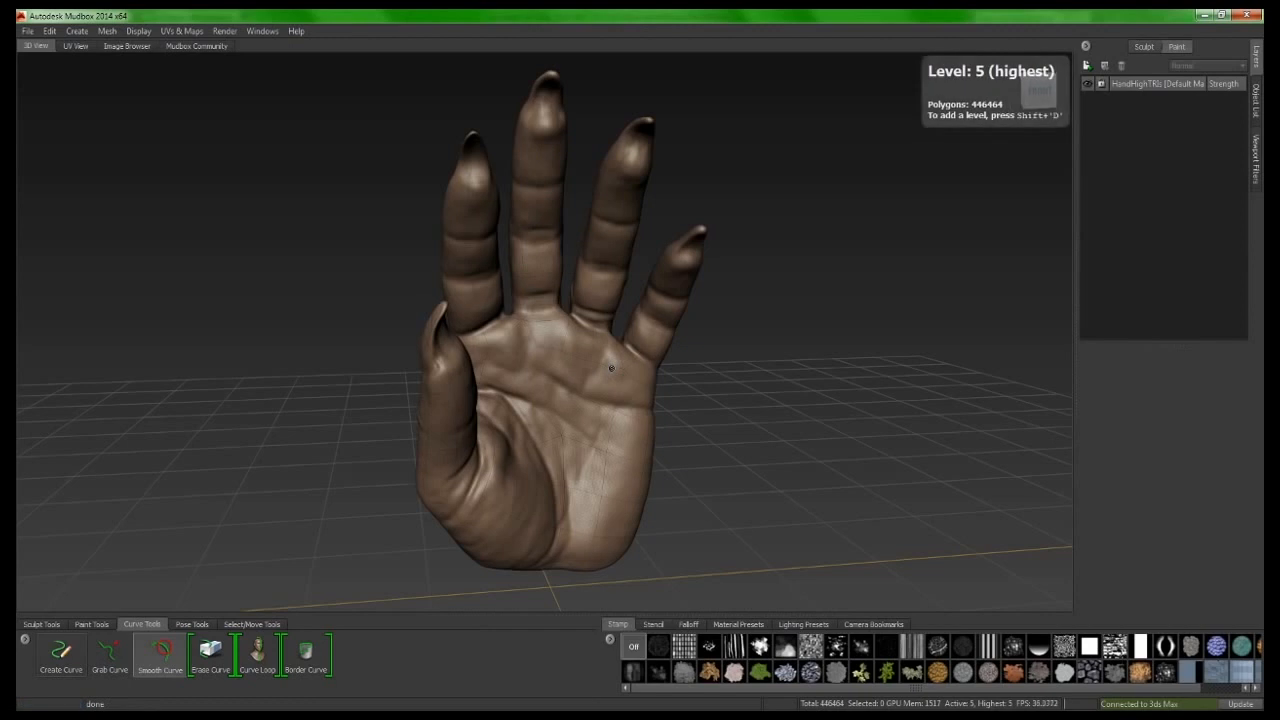
- Step the hand down several subdivision levels again and return it to level 4 to compare the detail
key("Page_Down")
key("Page_Down")
key("Page_Down")
key("Page_Down")
key("Page_Up")
key("Page_Up")
key("Page_Up")
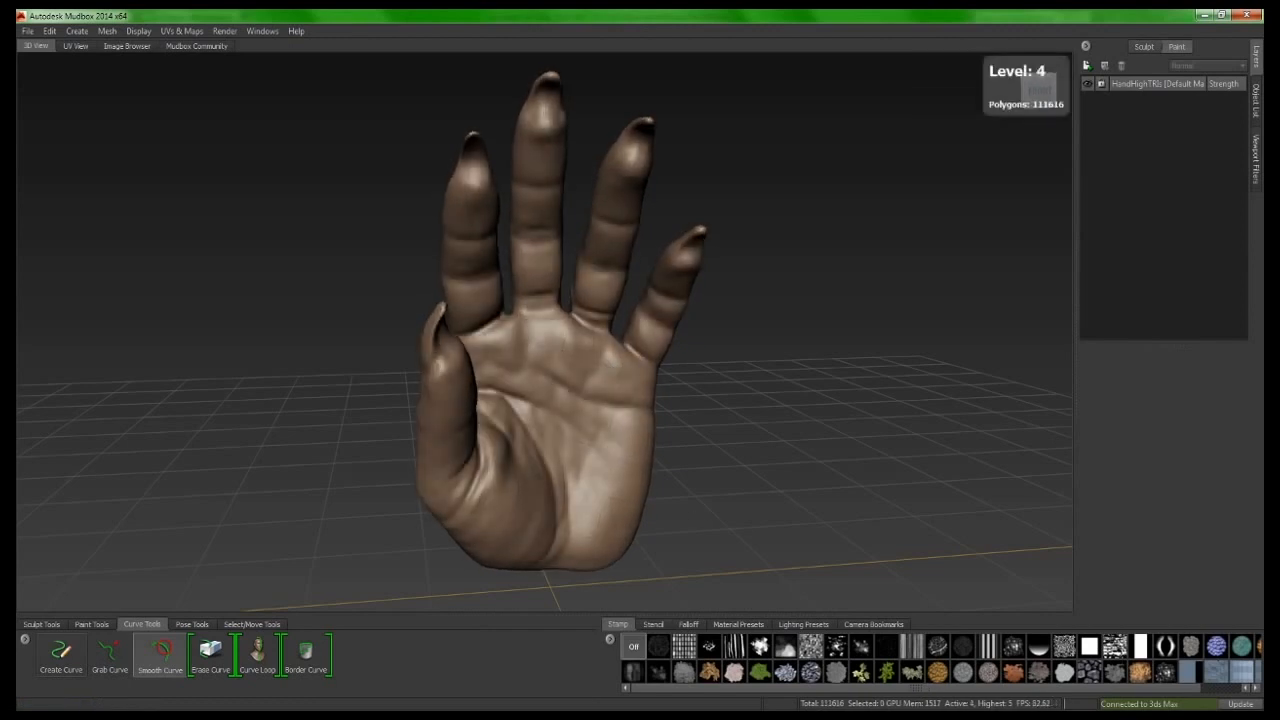
- Unhide and select the original HandHighTRIs mesh, and translate it along X to about 246, beside the retopologized hand
left_click(1257, 100)
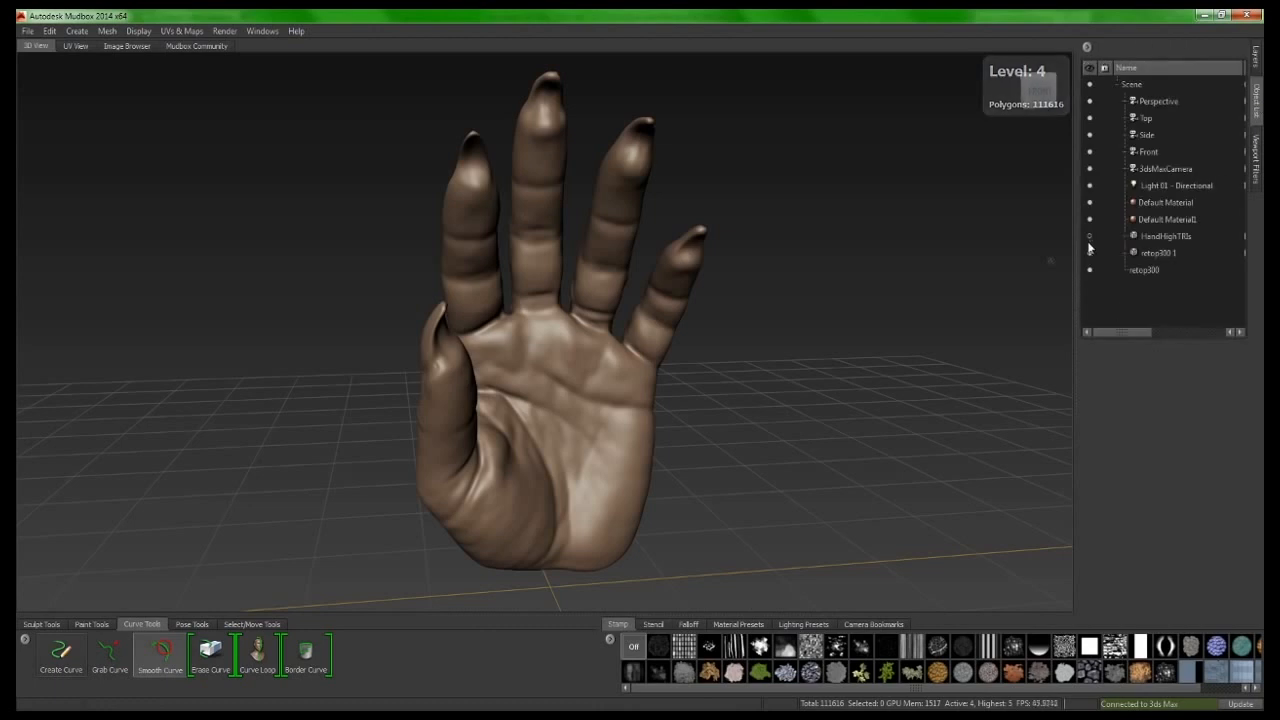
left_click(1157, 240)
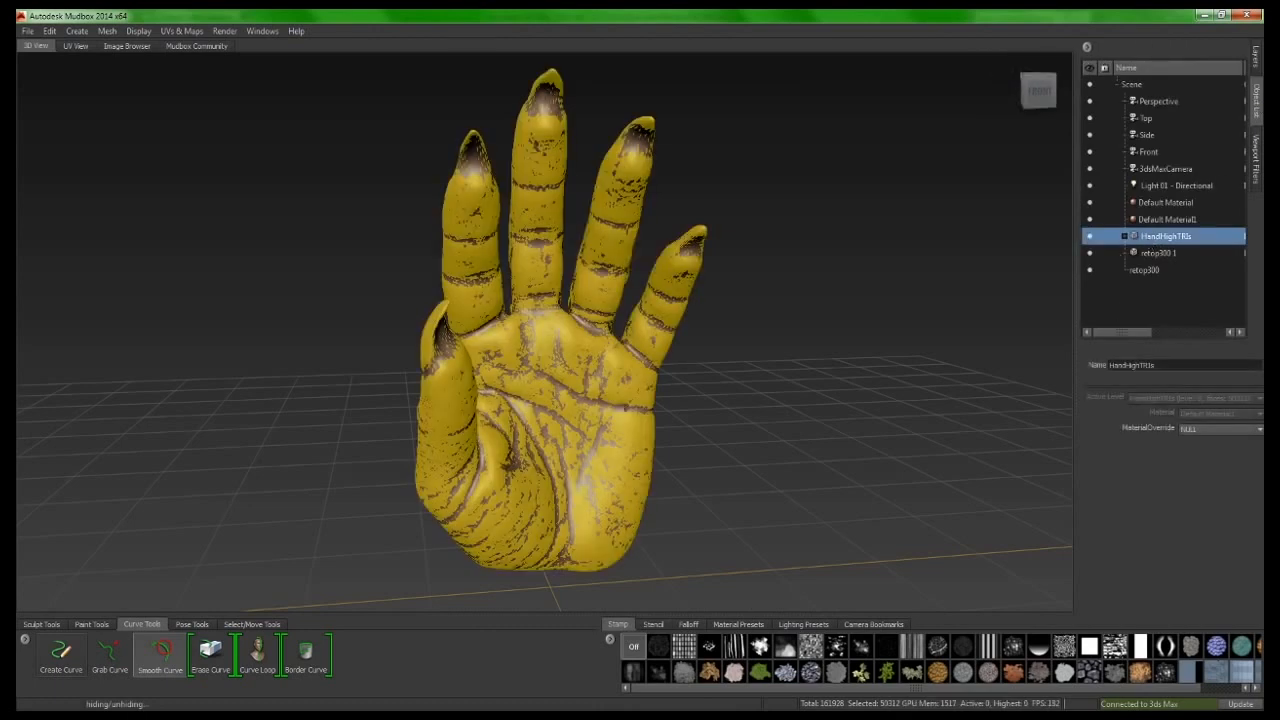
left_click(193, 624)
left_click(251, 624)
left_click(52, 654)
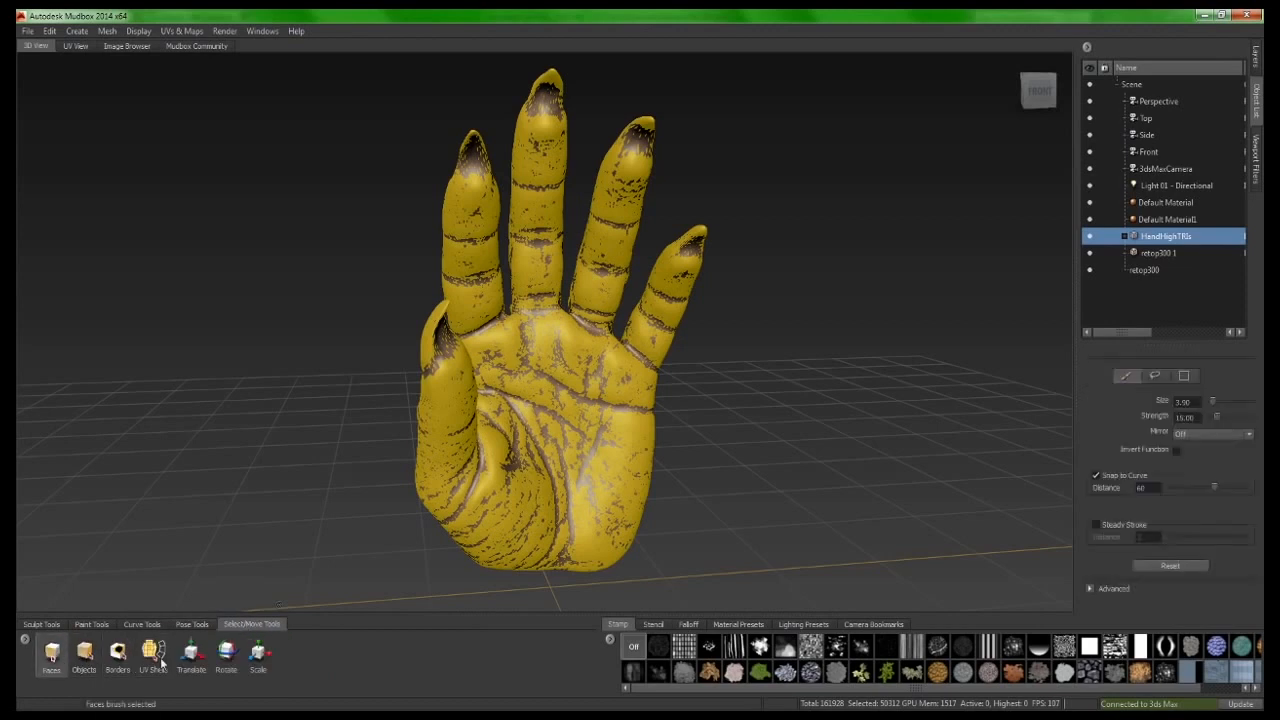
left_click(191, 654)
left_click_drag(588, 343, 876, 340)
- Deselect the original hand and turn on the wireframe display to compare both meshes from the front
right_click(847, 375)
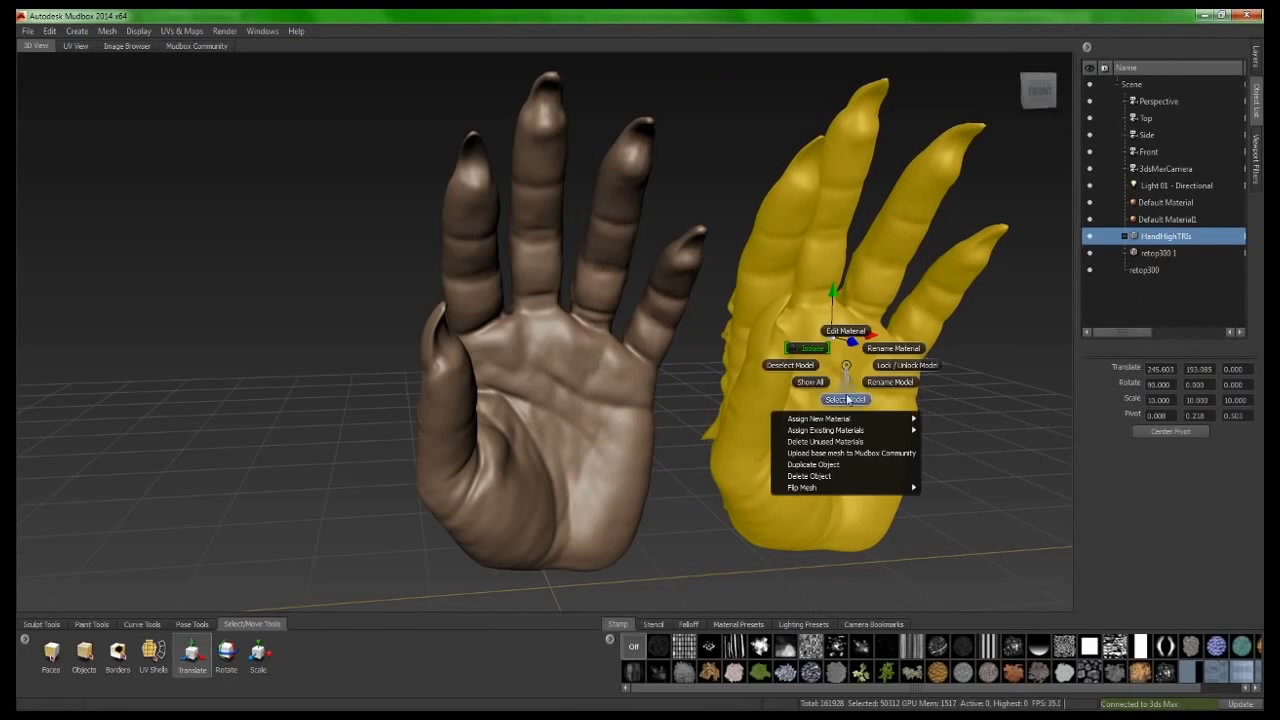
left_click(790, 365)
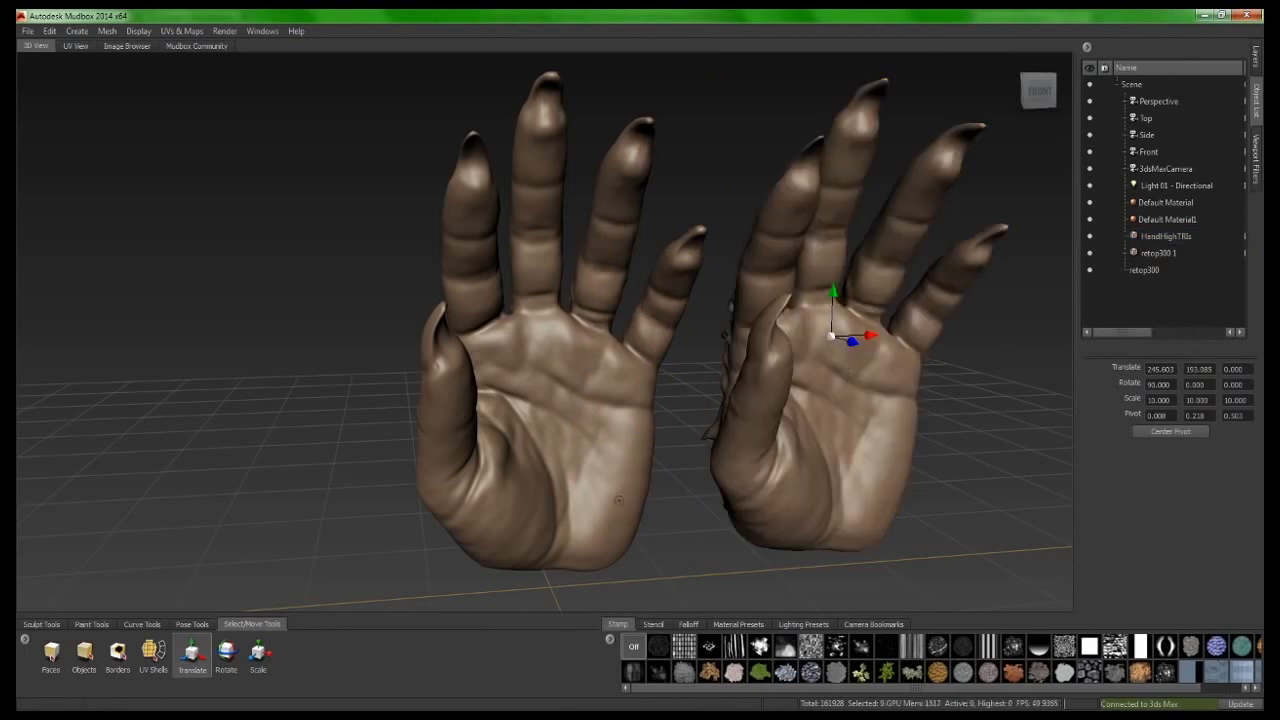
left_click_drag(614, 424, 566, 424, "alt")
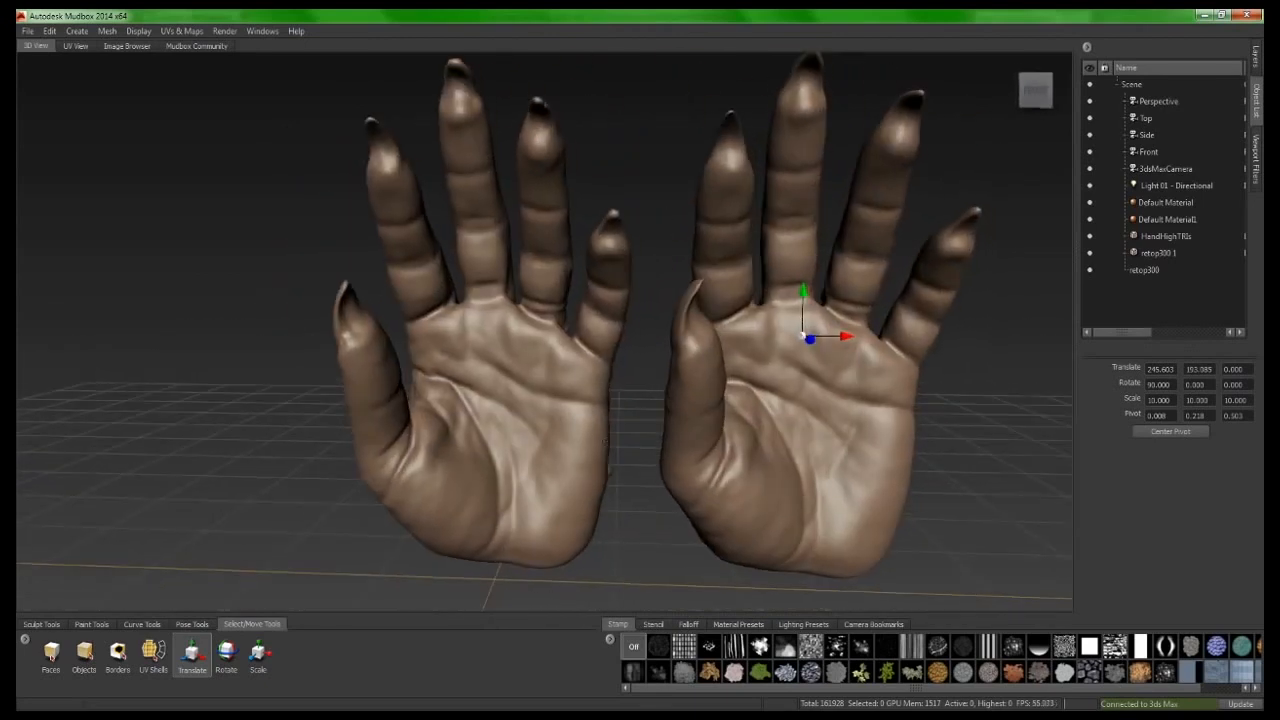
key("w")
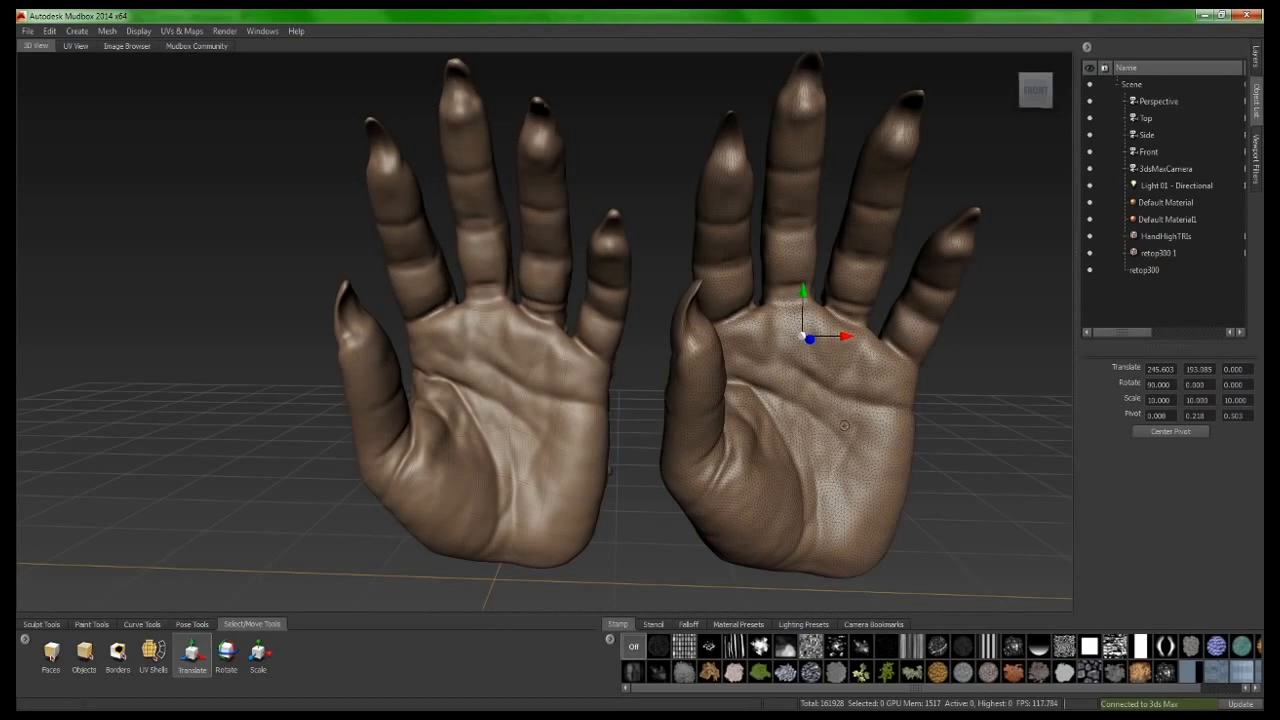